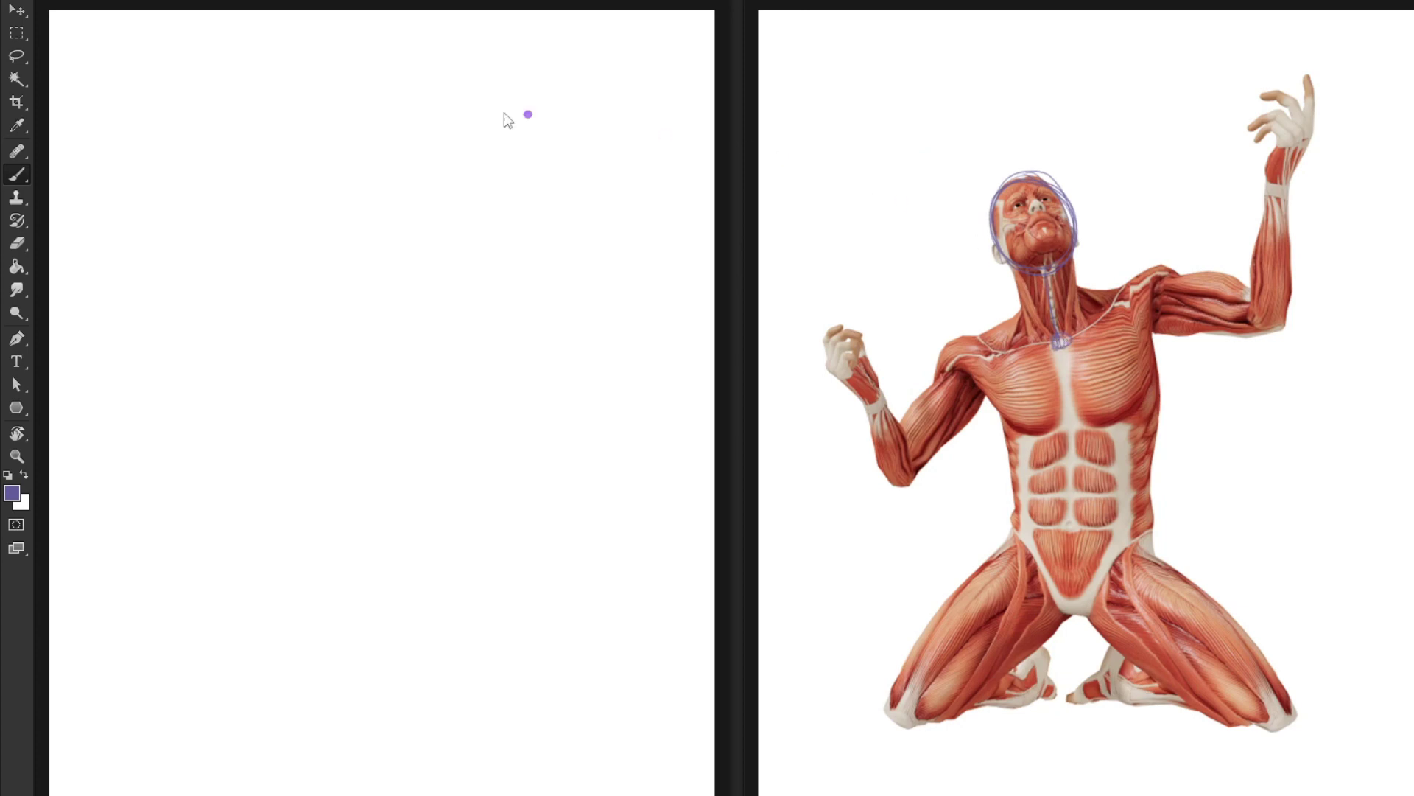
- Sketch the head oval, neck line, collarbone joint and both shoulder joints on the blank canvas, marking the far shoulder on the reference
{"action": "mouse_move", "coordinate": [373, 183]}
{"action": "left_mouse_down"}
{"action": "mouse_move", "coordinate": [349, 244]}
{"action": "mouse_move", "coordinate": [372, 173]}
{"action": "mouse_move", "coordinate": [376, 273]}
{"action": "mouse_move", "coordinate": [345, 206]}
{"action": "mouse_move", "coordinate": [422, 231]}
{"action": "mouse_move", "coordinate": [340, 216]}
{"action": "mouse_move", "coordinate": [412, 198]}
{"action": "mouse_move", "coordinate": [343, 243]}
{"action": "mouse_move", "coordinate": [348, 203]}
{"action": "mouse_move", "coordinate": [392, 324]}
{"action": "left_mouse_up"}
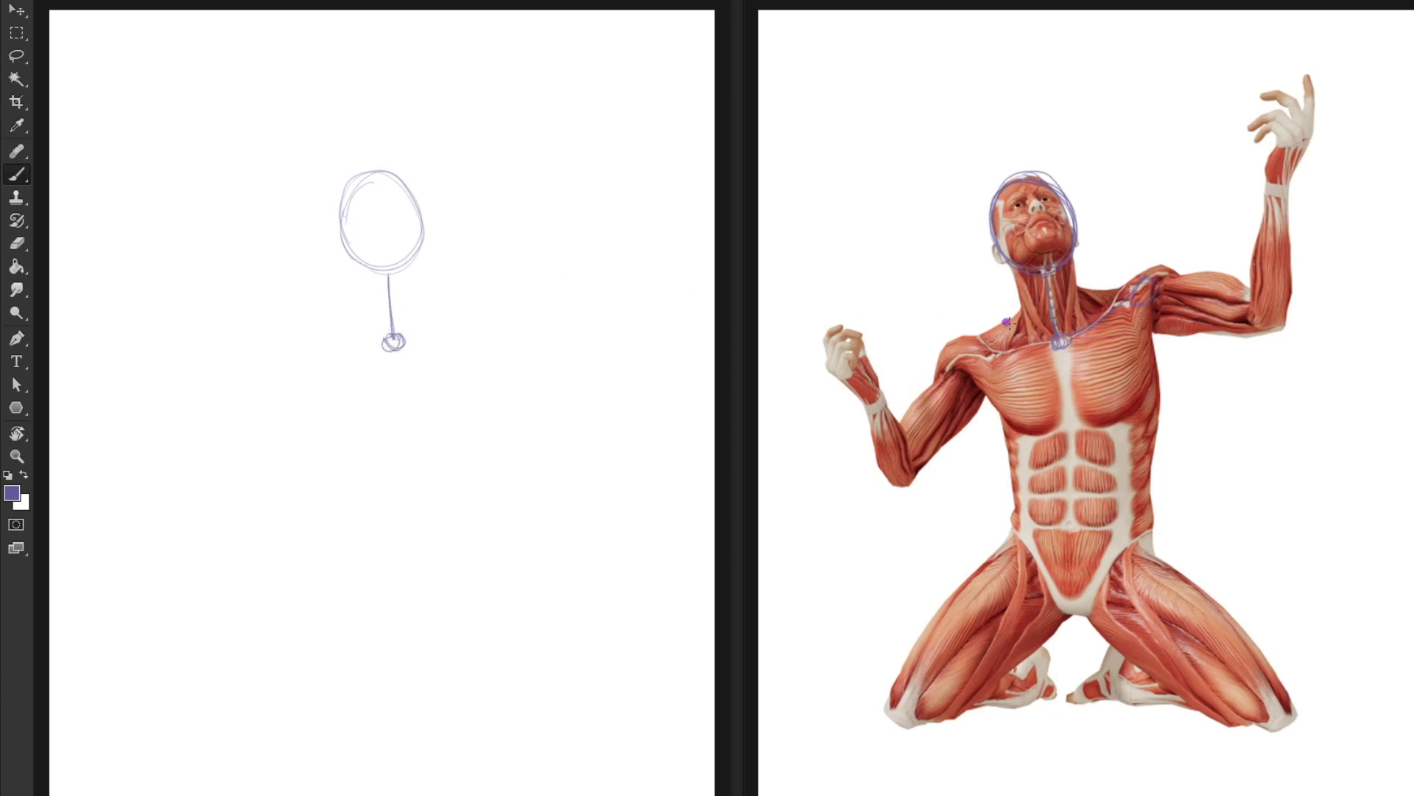
{"action": "left_click_drag", "start_coordinate": [983, 342], "coordinate": [985, 357]}
{"action": "mouse_move", "coordinate": [396, 340]}
{"action": "left_mouse_down"}
{"action": "mouse_move", "coordinate": [474, 280]}
{"action": "mouse_move", "coordinate": [485, 295]}
{"action": "mouse_move", "coordinate": [468, 297]}
{"action": "mouse_move", "coordinate": [491, 301]}
{"action": "mouse_move", "coordinate": [371, 341]}
{"action": "mouse_move", "coordinate": [278, 330]}
{"action": "left_mouse_up"}
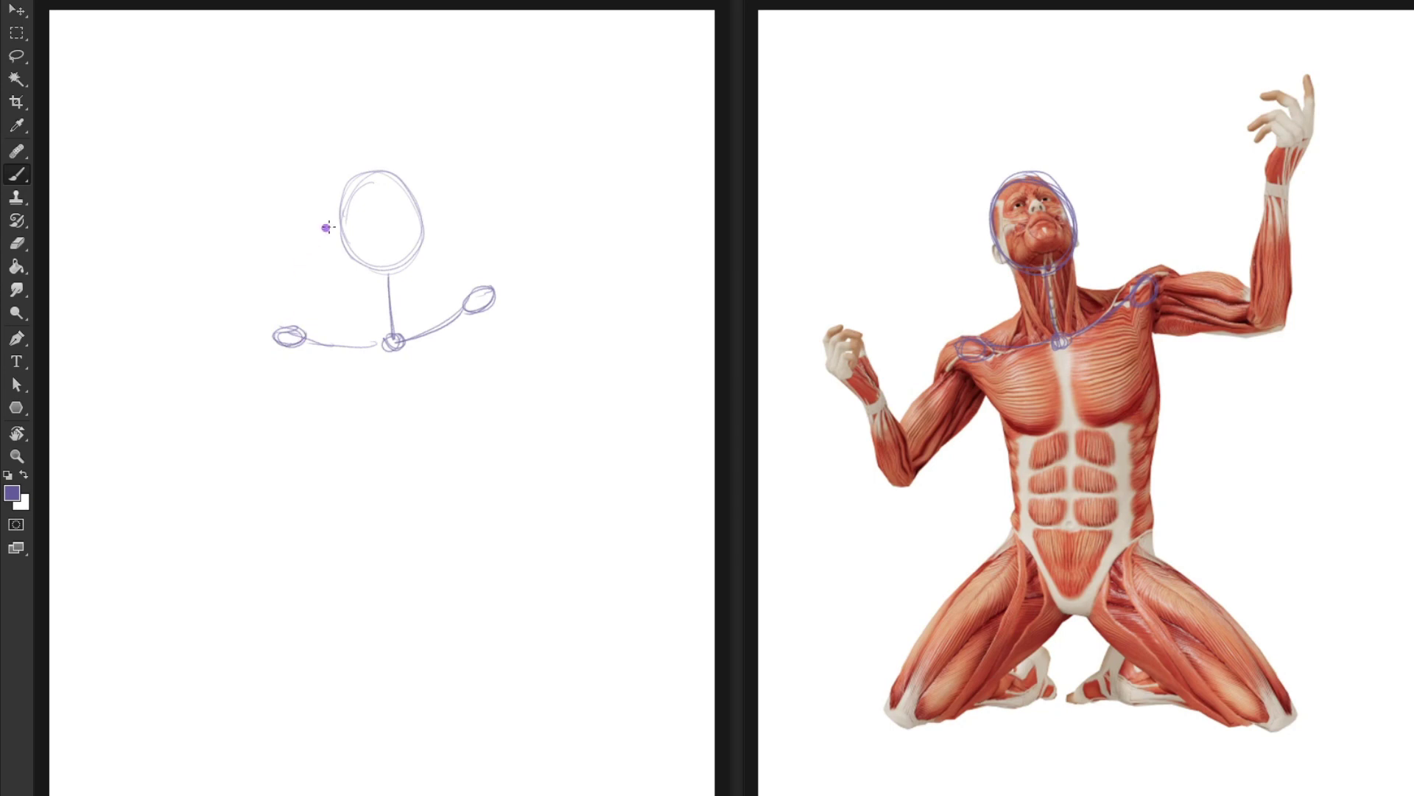
- Draw the raised arm's skeleton lines with elbow and wrist joint ovals on both the reference figure and the blank canvas
{"action": "left_click_drag", "start_coordinate": [1158, 293], "coordinate": [1267, 314]}
{"action": "mouse_move", "coordinate": [495, 300]}
{"action": "left_mouse_down"}
{"action": "mouse_move", "coordinate": [582, 301]}
{"action": "mouse_move", "coordinate": [582, 325]}
{"action": "mouse_move", "coordinate": [569, 313]}
{"action": "mouse_move", "coordinate": [598, 310]}
{"action": "left_mouse_up"}
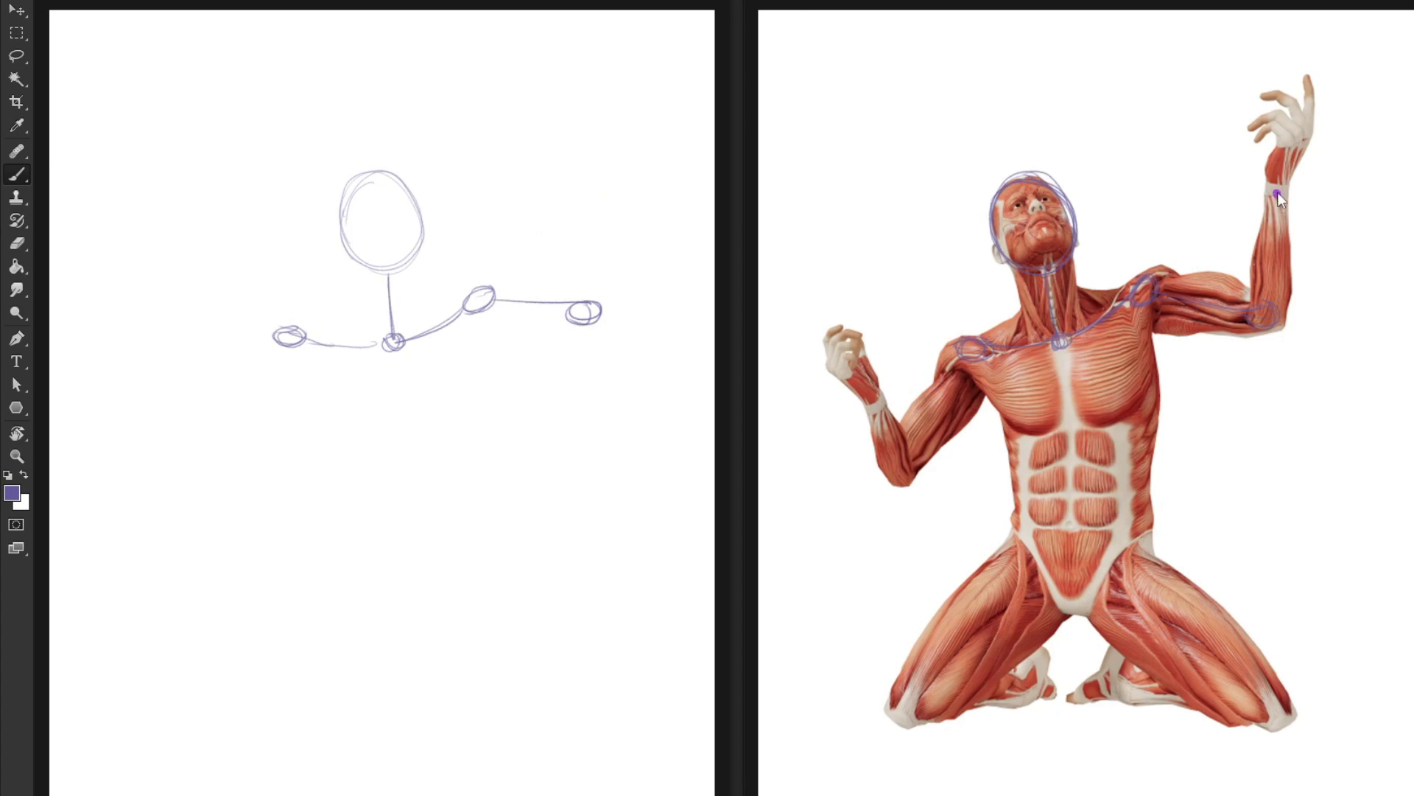
{"action": "mouse_move", "coordinate": [1268, 293]}
{"action": "left_mouse_down"}
{"action": "mouse_move", "coordinate": [1272, 193]}
{"action": "mouse_move", "coordinate": [1289, 188]}
{"action": "left_mouse_up"}
{"action": "left_click_drag", "start_coordinate": [588, 302], "coordinate": [603, 179]}
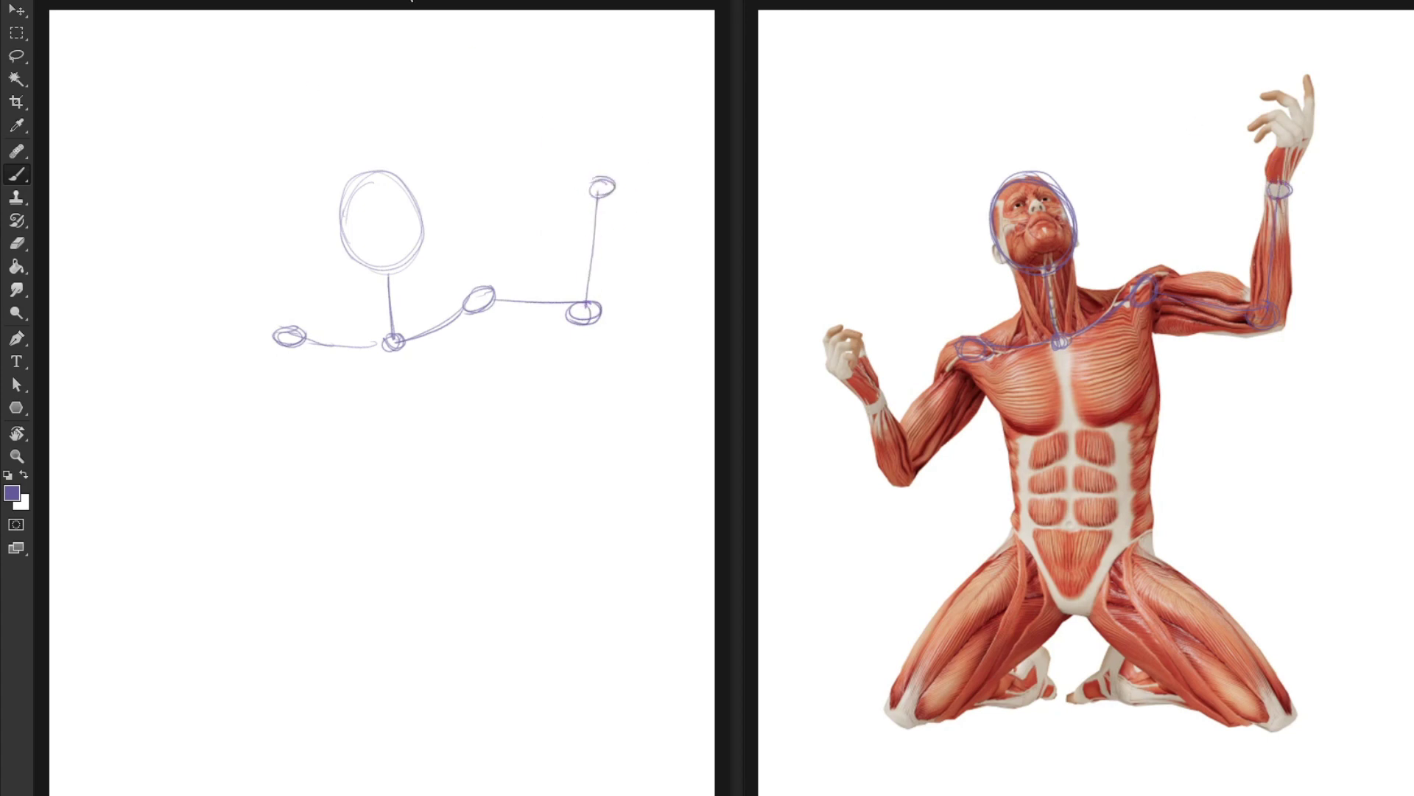
- Block in the raised hand with a four-sided palm above the wrist and bent lines for the fingers
{"action": "mouse_move", "coordinate": [1316, 133]}
{"action": "left_mouse_down"}
{"action": "mouse_move", "coordinate": [1276, 147]}
{"action": "mouse_move", "coordinate": [1269, 180]}
{"action": "mouse_move", "coordinate": [1312, 137]}
{"action": "mouse_move", "coordinate": [1292, 192]}
{"action": "left_mouse_up"}
{"action": "mouse_move", "coordinate": [592, 181]}
{"action": "left_mouse_down"}
{"action": "mouse_move", "coordinate": [598, 142]}
{"action": "mouse_move", "coordinate": [629, 134]}
{"action": "mouse_move", "coordinate": [621, 174]}
{"action": "mouse_move", "coordinate": [619, 135]}
{"action": "mouse_move", "coordinate": [596, 151]}
{"action": "mouse_move", "coordinate": [635, 134]}
{"action": "left_mouse_up"}
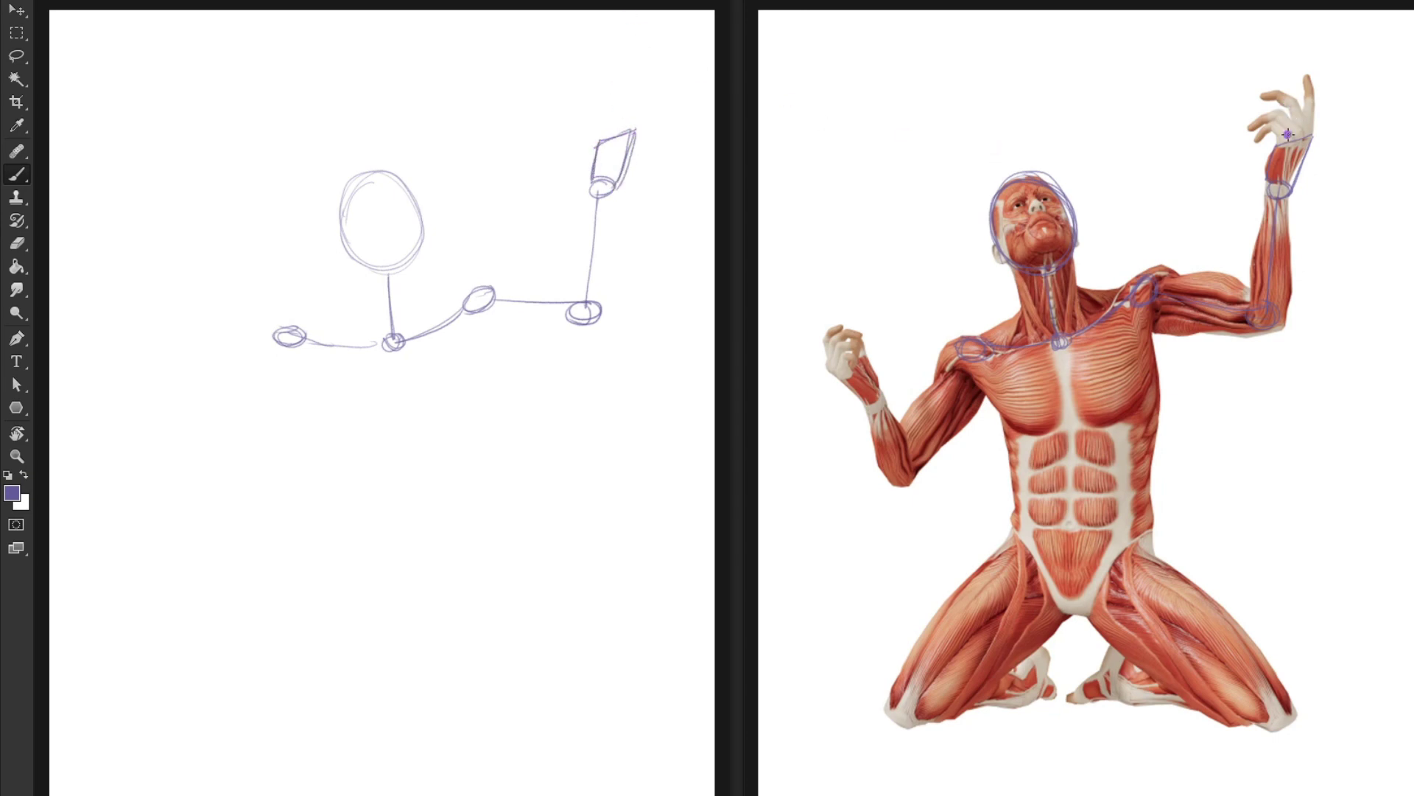
{"action": "mouse_move", "coordinate": [1288, 134]}
{"action": "left_mouse_down"}
{"action": "mouse_move", "coordinate": [1271, 123]}
{"action": "mouse_move", "coordinate": [1291, 139]}
{"action": "left_mouse_up"}
{"action": "left_click_drag", "start_coordinate": [601, 122], "coordinate": [577, 132]}
{"action": "mouse_move", "coordinate": [616, 136]}
{"action": "left_mouse_down"}
{"action": "mouse_move", "coordinate": [608, 97]}
{"action": "mouse_move", "coordinate": [574, 116]}
{"action": "left_mouse_up"}
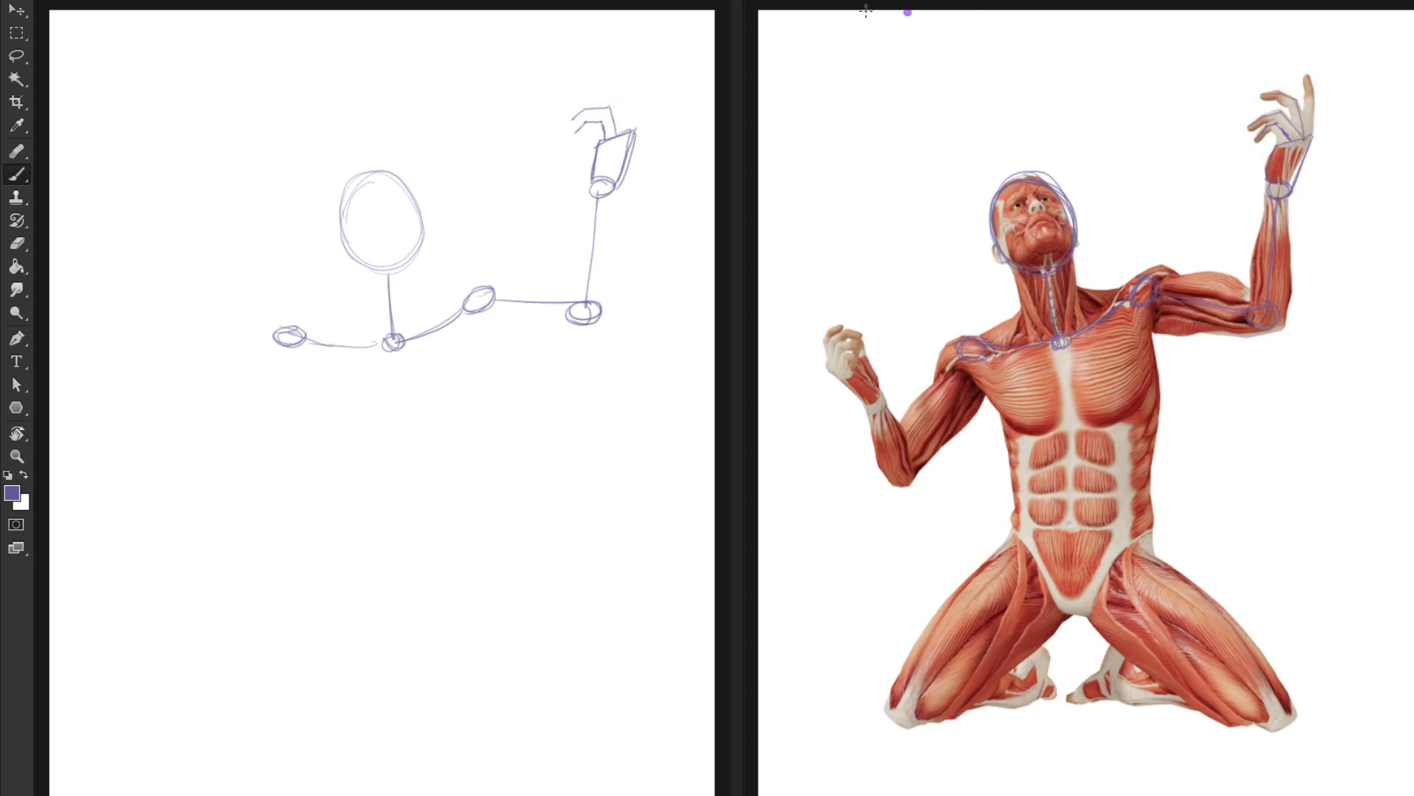
{"action": "mouse_move", "coordinate": [626, 133]}
{"action": "left_mouse_down"}
{"action": "mouse_move", "coordinate": [615, 62]}
{"action": "mouse_move", "coordinate": [594, 92]}
{"action": "left_mouse_up"}
{"action": "left_click_drag", "start_coordinate": [632, 140], "coordinate": [623, 69]}
- Draw the spine line down to a waist joint and a tapered pelvis shape, on the reference and the canvas
{"action": "left_click_drag", "start_coordinate": [1059, 341], "coordinate": [1067, 535]}
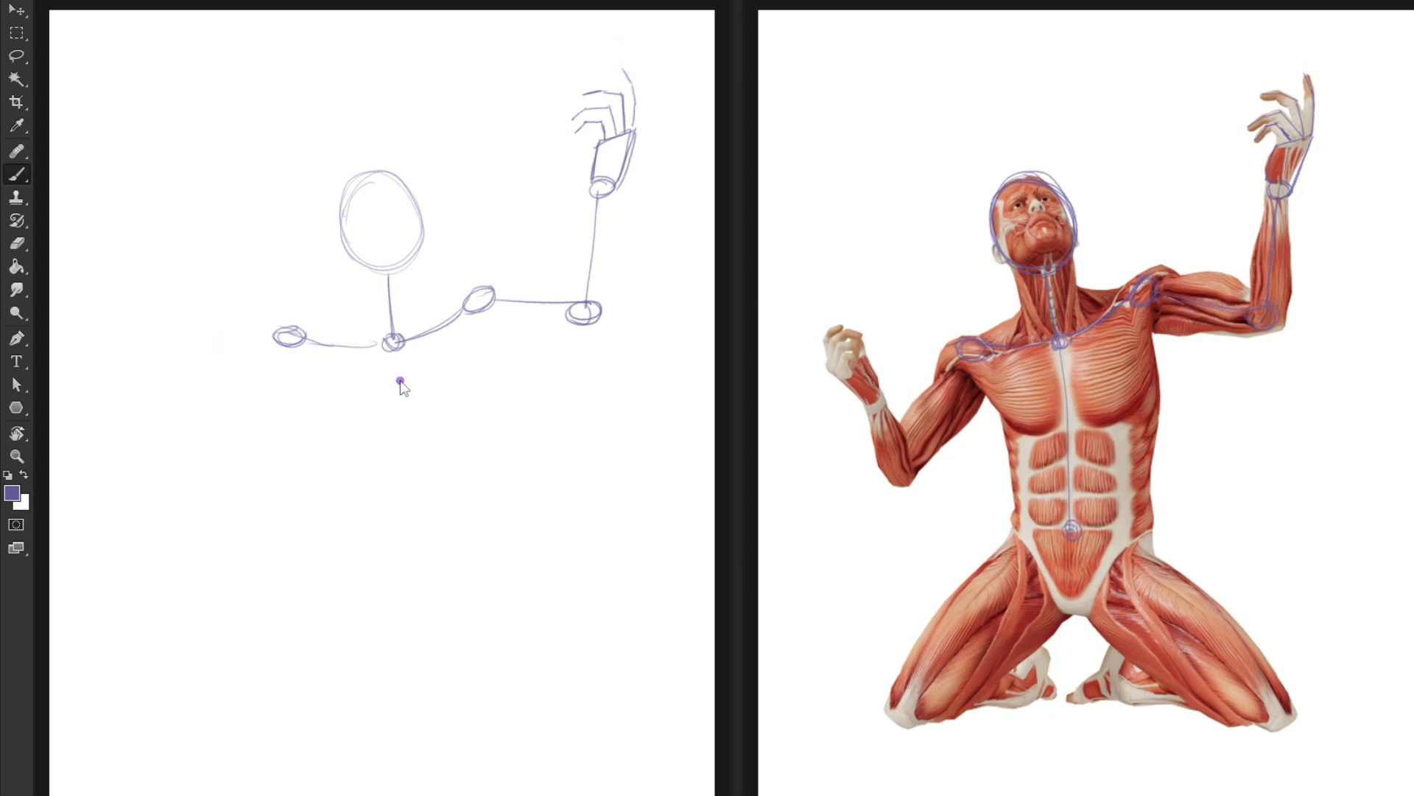
{"action": "left_click_drag", "start_coordinate": [393, 391], "coordinate": [395, 508]}
{"action": "left_click_drag", "start_coordinate": [1139, 525], "coordinate": [1017, 527]}
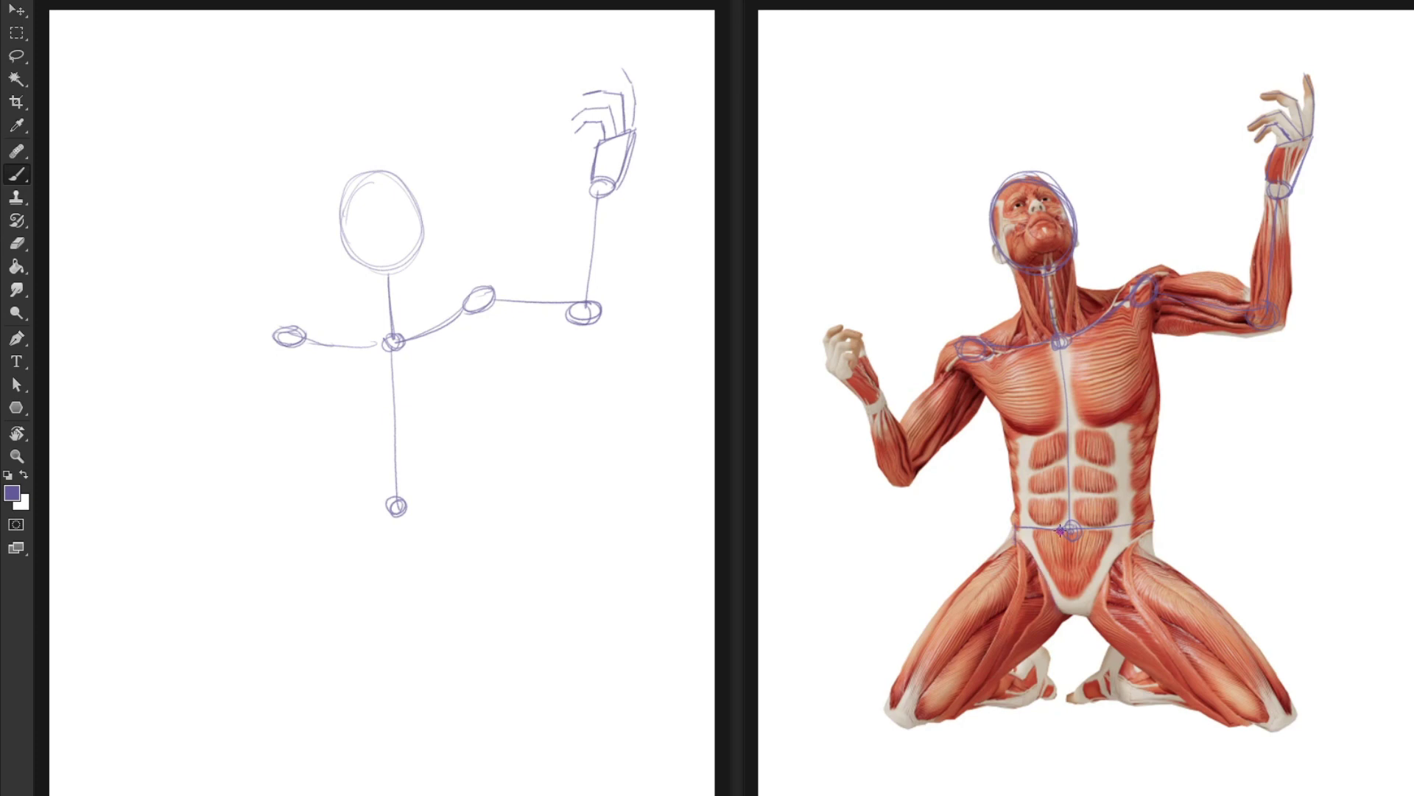
{"action": "left_click_drag", "start_coordinate": [1059, 620], "coordinate": [1088, 619]}
{"action": "mouse_move", "coordinate": [450, 504]}
{"action": "left_mouse_down"}
{"action": "mouse_move", "coordinate": [333, 513]}
{"action": "mouse_move", "coordinate": [379, 594]}
{"action": "mouse_move", "coordinate": [410, 600]}
{"action": "mouse_move", "coordinate": [459, 524]}
{"action": "left_mouse_up"}
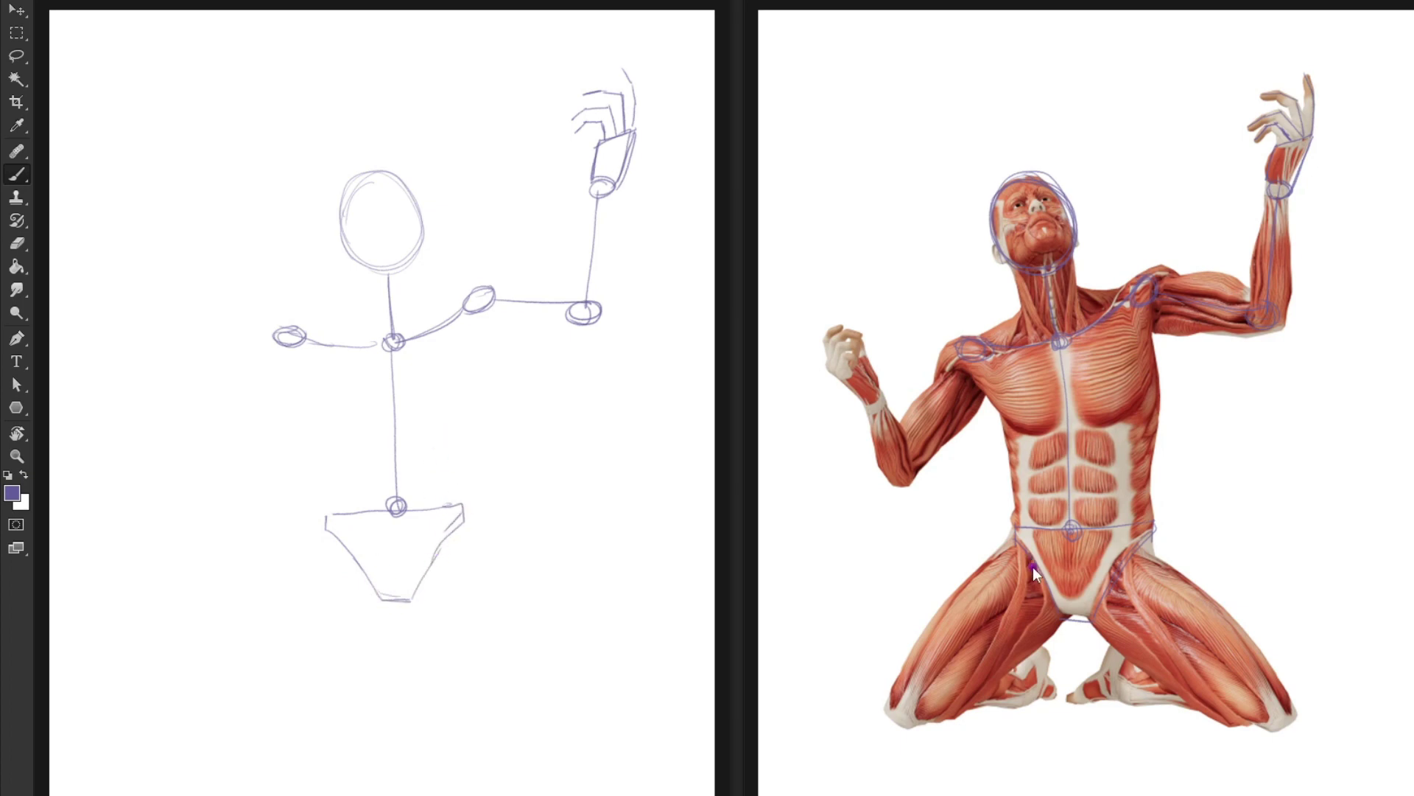
- Mark the hip and knee joints with circles and join them with thigh lines for both legs, on reference and canvas
{"action": "left_click_drag", "start_coordinate": [1034, 563], "coordinate": [1034, 548]}
{"action": "left_click_drag", "start_coordinate": [913, 708], "coordinate": [910, 698]}
{"action": "mouse_move", "coordinate": [343, 551]}
{"action": "left_mouse_down"}
{"action": "mouse_move", "coordinate": [355, 571]}
{"action": "mouse_move", "coordinate": [339, 559]}
{"action": "mouse_move", "coordinate": [229, 691]}
{"action": "left_mouse_up"}
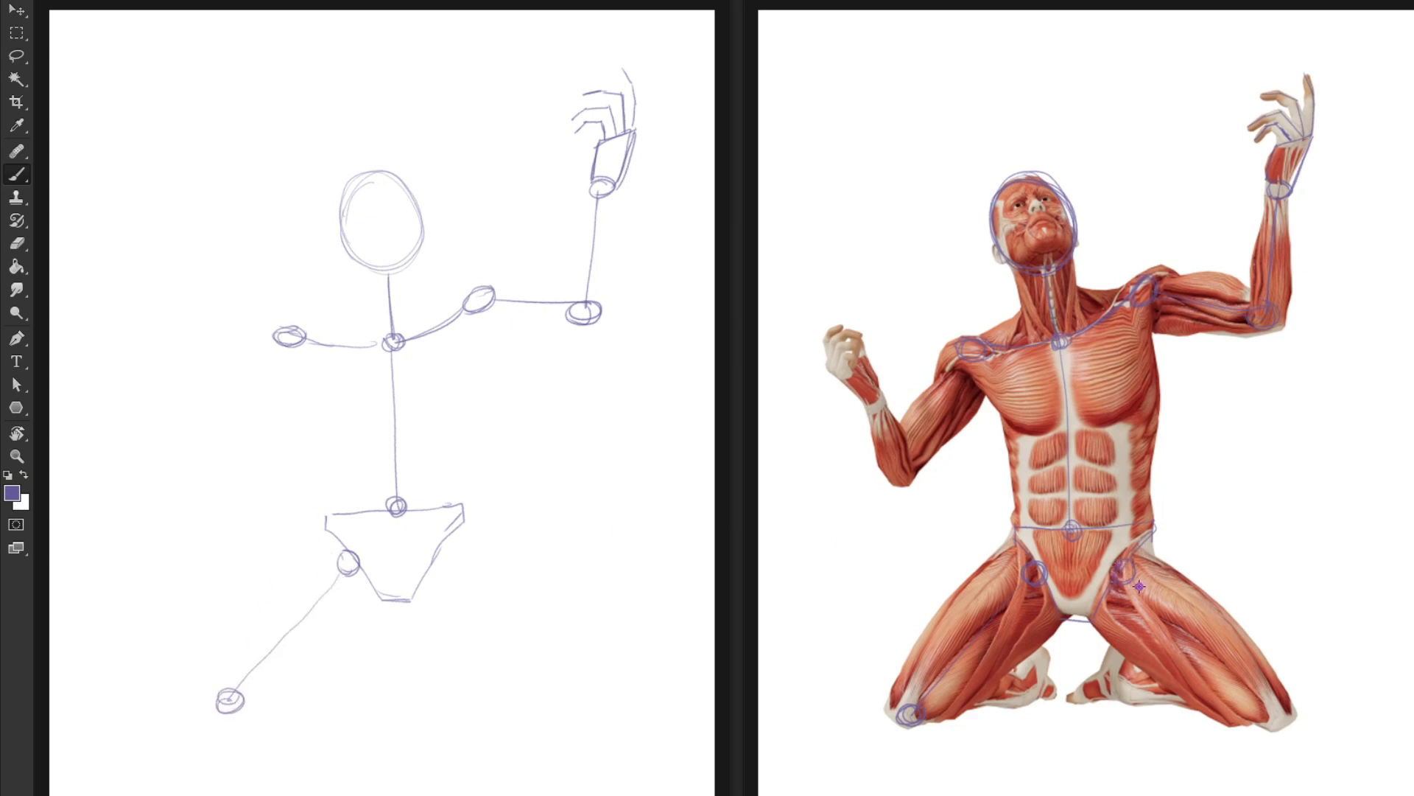
{"action": "left_click_drag", "start_coordinate": [1139, 586], "coordinate": [1280, 710]}
{"action": "mouse_move", "coordinate": [1284, 709]}
{"action": "left_mouse_down"}
{"action": "mouse_move", "coordinate": [1273, 725]}
{"action": "mouse_move", "coordinate": [1289, 711]}
{"action": "left_mouse_up"}
{"action": "mouse_move", "coordinate": [435, 568]}
{"action": "left_mouse_down"}
{"action": "mouse_move", "coordinate": [584, 692]}
{"action": "mouse_move", "coordinate": [568, 709]}
{"action": "mouse_move", "coordinate": [597, 701]}
{"action": "left_mouse_up"}
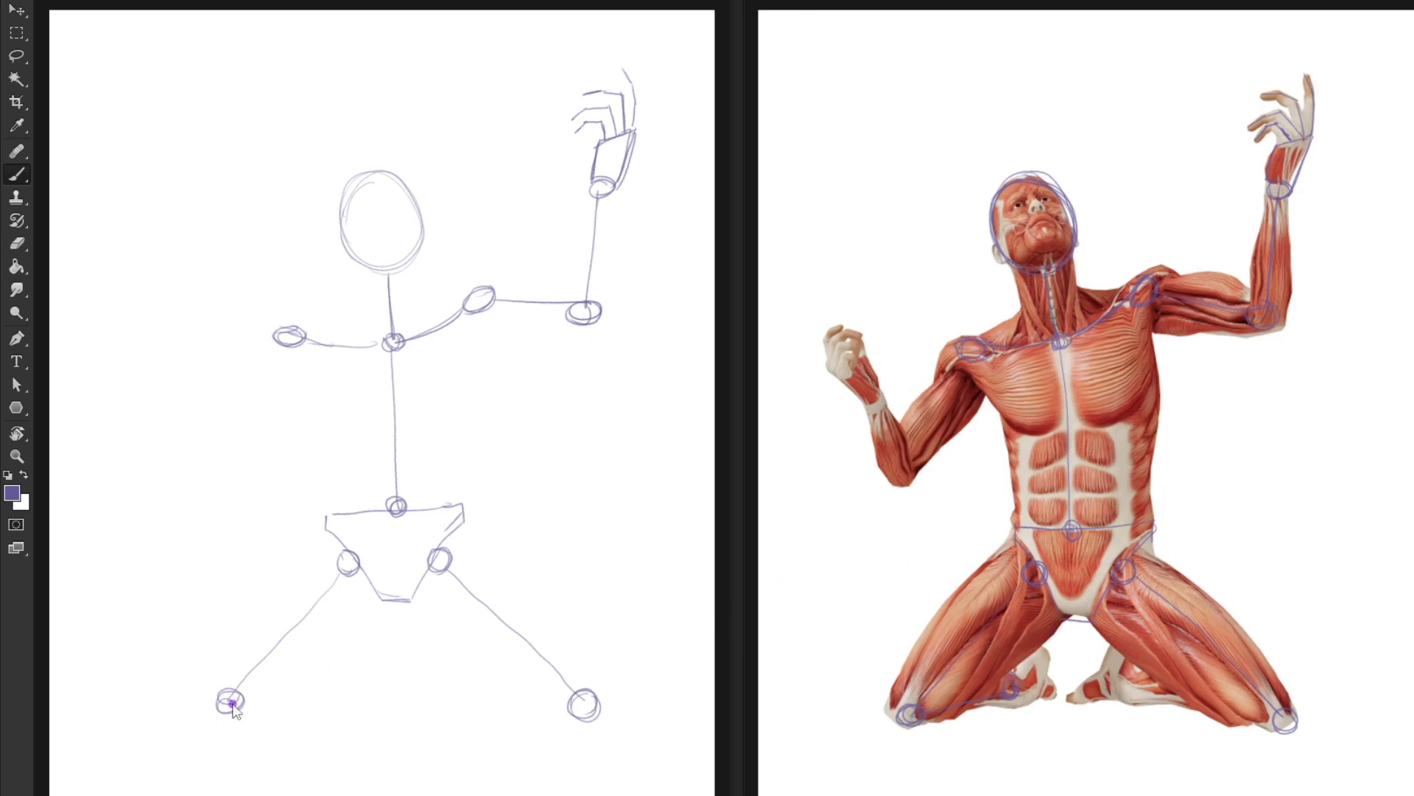
- Draw the folded lower-leg lines from each knee inward to a circled ankle joint
{"action": "mouse_move", "coordinate": [230, 698]}
{"action": "left_mouse_down"}
{"action": "mouse_move", "coordinate": [325, 677]}
{"action": "mouse_move", "coordinate": [334, 689]}
{"action": "left_mouse_up"}
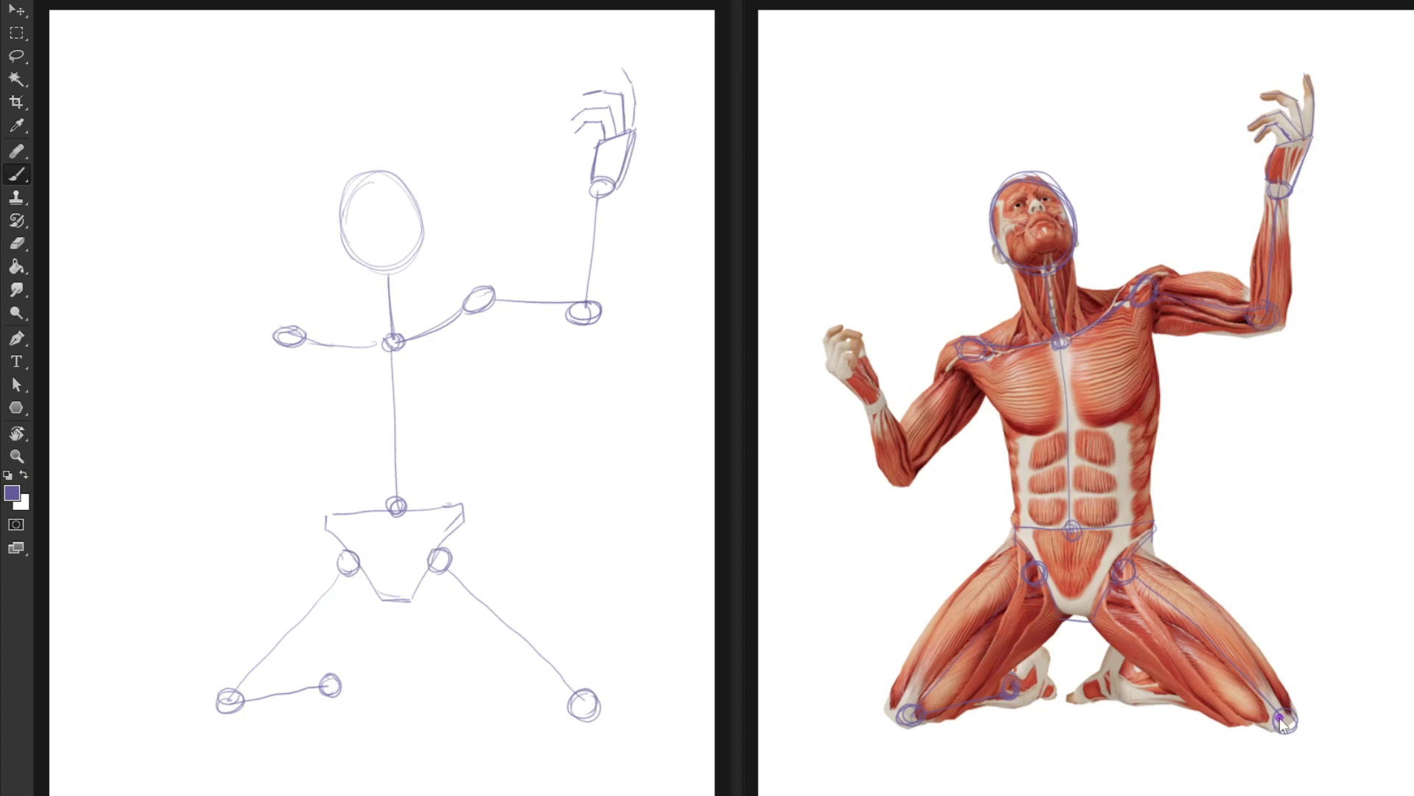
{"action": "mouse_move", "coordinate": [1149, 673]}
{"action": "left_mouse_down"}
{"action": "mouse_move", "coordinate": [1134, 692]}
{"action": "mouse_move", "coordinate": [1140, 672]}
{"action": "left_mouse_up"}
{"action": "left_click_drag", "start_coordinate": [568, 705], "coordinate": [443, 681]}
{"action": "left_click_drag", "start_coordinate": [568, 705], "coordinate": [459, 695]}
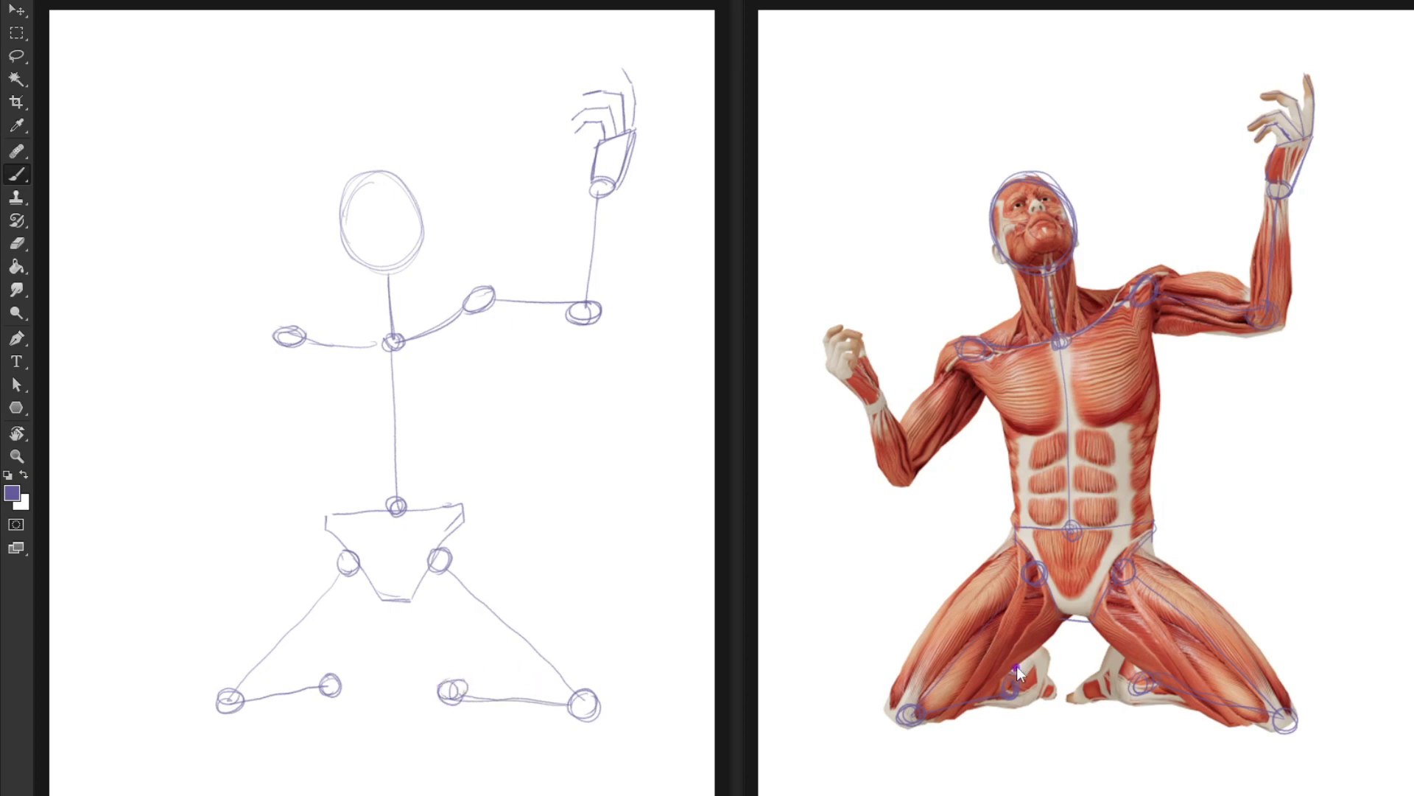
- Outline both feet as simple pointed shapes around the ankle joints on the reference and the canvas
{"action": "mouse_move", "coordinate": [1049, 656]}
{"action": "left_mouse_down"}
{"action": "mouse_move", "coordinate": [1051, 699]}
{"action": "mouse_move", "coordinate": [1006, 694]}
{"action": "left_mouse_up"}
{"action": "mouse_move", "coordinate": [322, 667]}
{"action": "left_mouse_down"}
{"action": "mouse_move", "coordinate": [336, 646]}
{"action": "mouse_move", "coordinate": [372, 685]}
{"action": "mouse_move", "coordinate": [330, 699]}
{"action": "mouse_move", "coordinate": [320, 682]}
{"action": "left_mouse_up"}
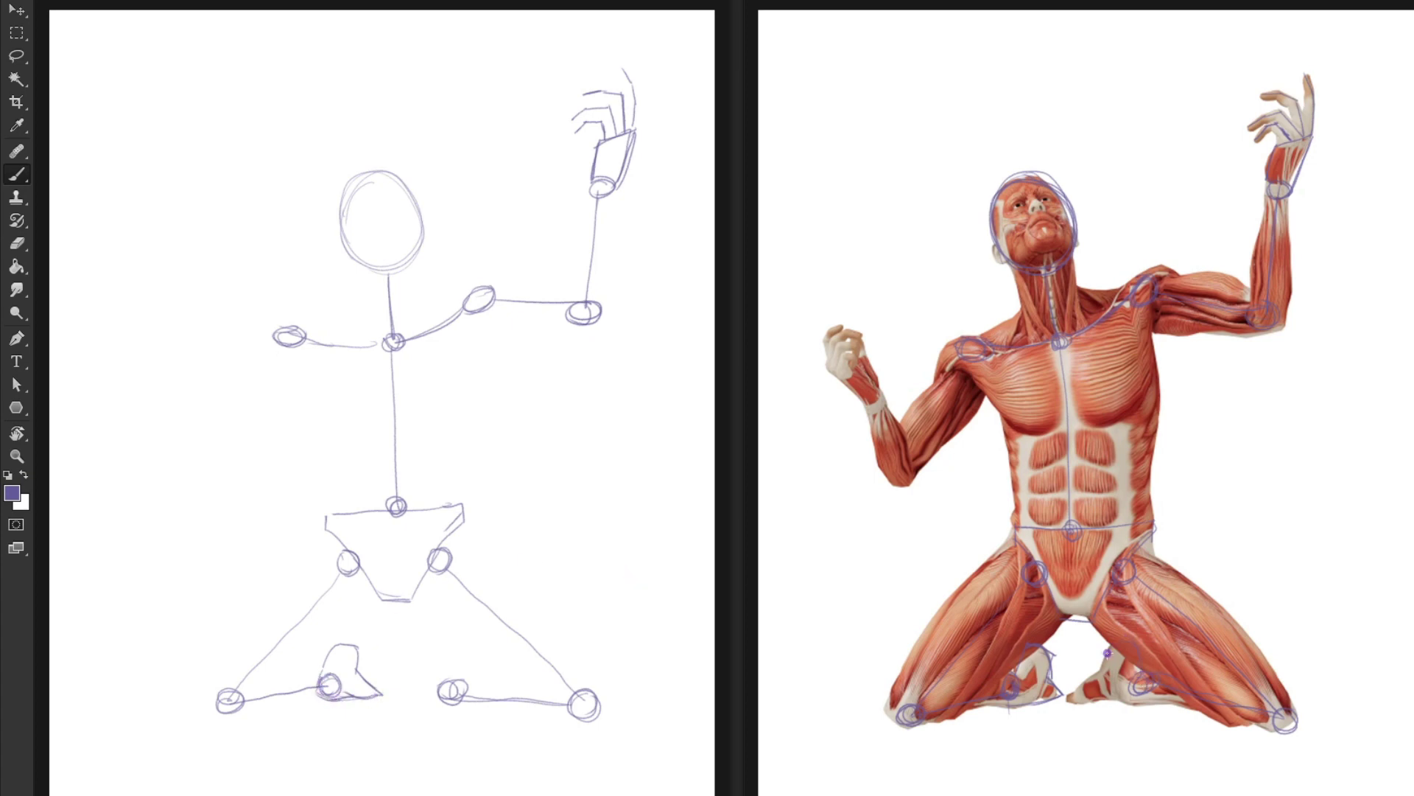
{"action": "mouse_move", "coordinate": [1075, 694]}
{"action": "left_mouse_down"}
{"action": "mouse_move", "coordinate": [1122, 700]}
{"action": "mouse_move", "coordinate": [1142, 669]}
{"action": "left_mouse_up"}
{"action": "mouse_move", "coordinate": [463, 671]}
{"action": "left_mouse_down"}
{"action": "mouse_move", "coordinate": [442, 654]}
{"action": "mouse_move", "coordinate": [396, 697]}
{"action": "mouse_move", "coordinate": [443, 704]}
{"action": "mouse_move", "coordinate": [470, 656]}
{"action": "left_mouse_up"}
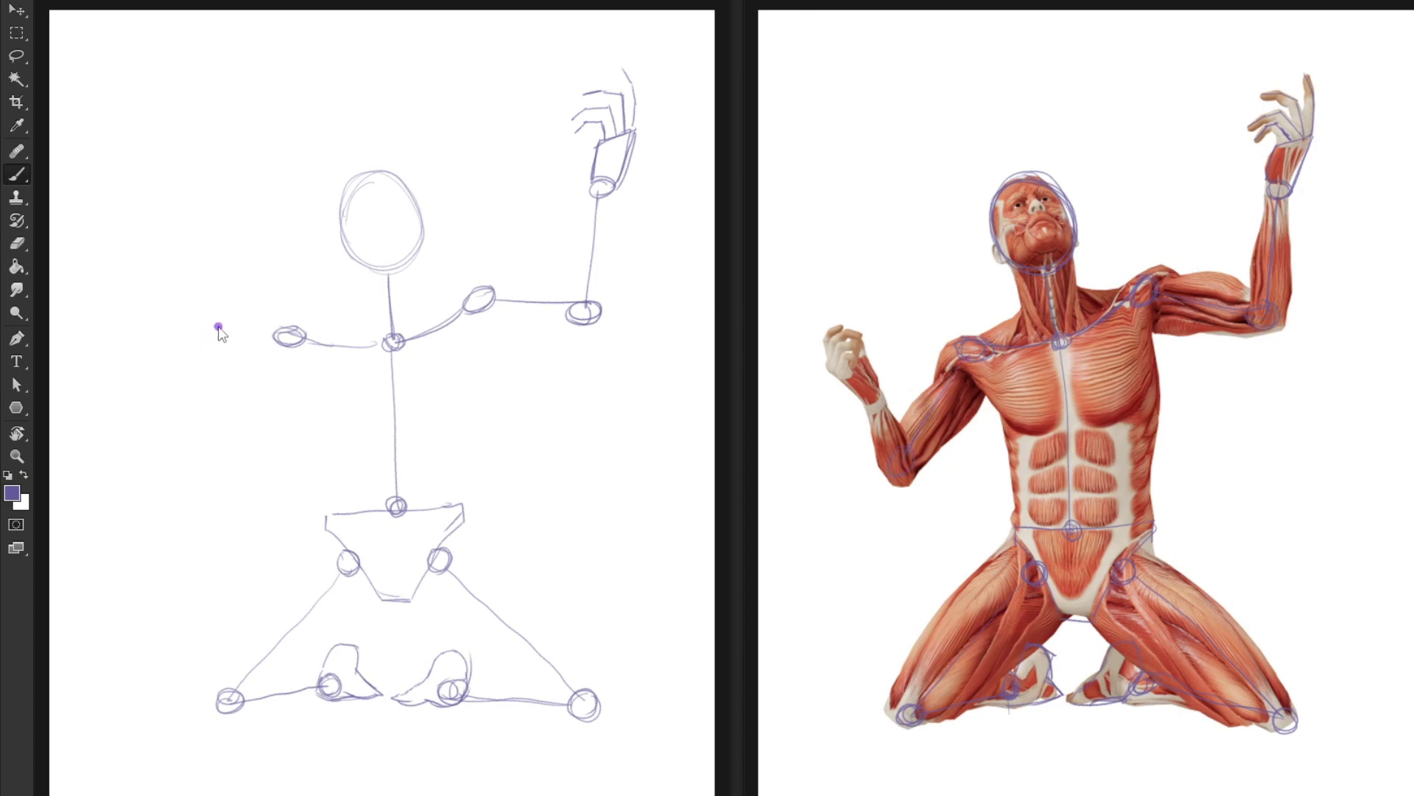
- Draw the lowered arm's skeleton lines with elbow and wrist joints, and add its palm shape and curled finger lines
{"action": "left_click_drag", "start_coordinate": [280, 335], "coordinate": [207, 405]}
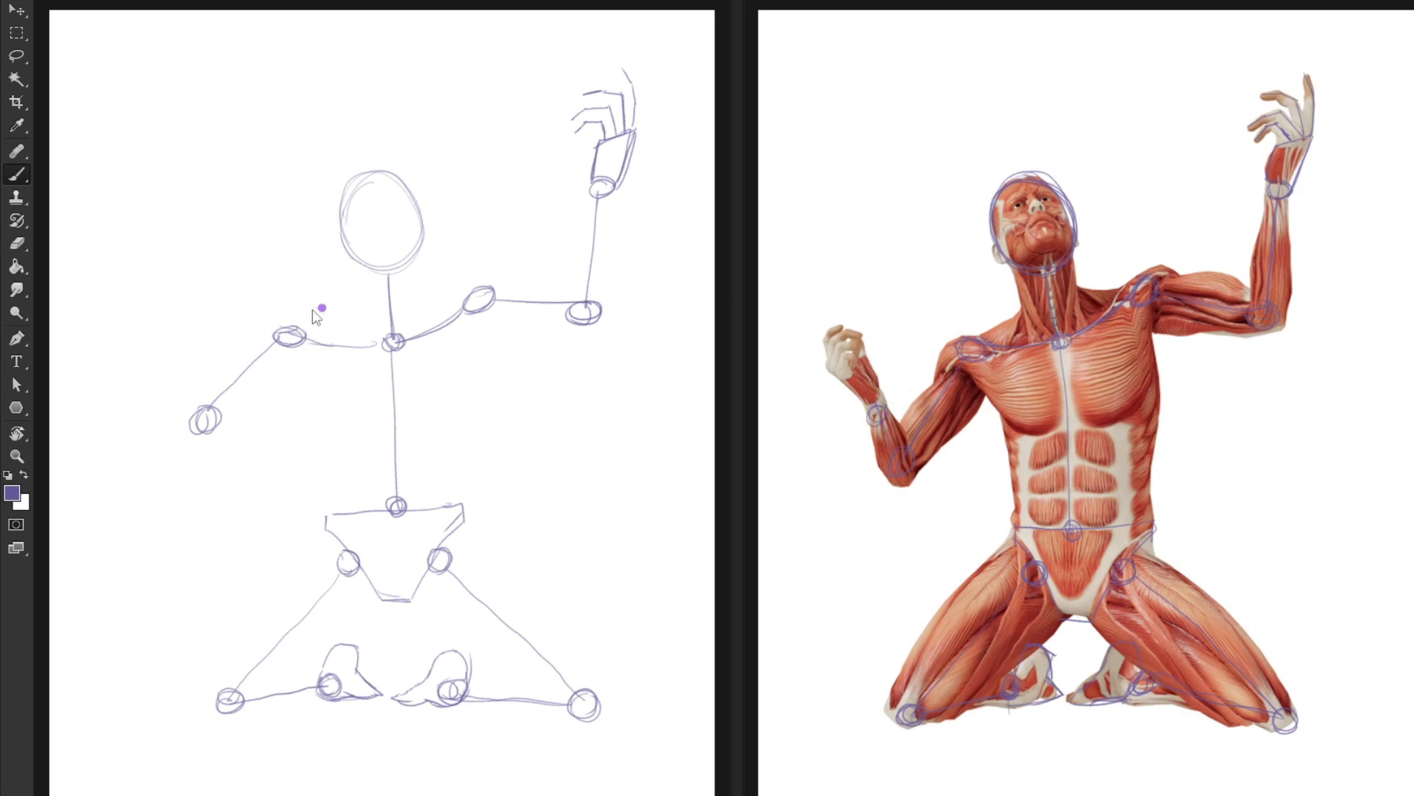
{"action": "left_click_drag", "start_coordinate": [197, 419], "coordinate": [145, 357]}
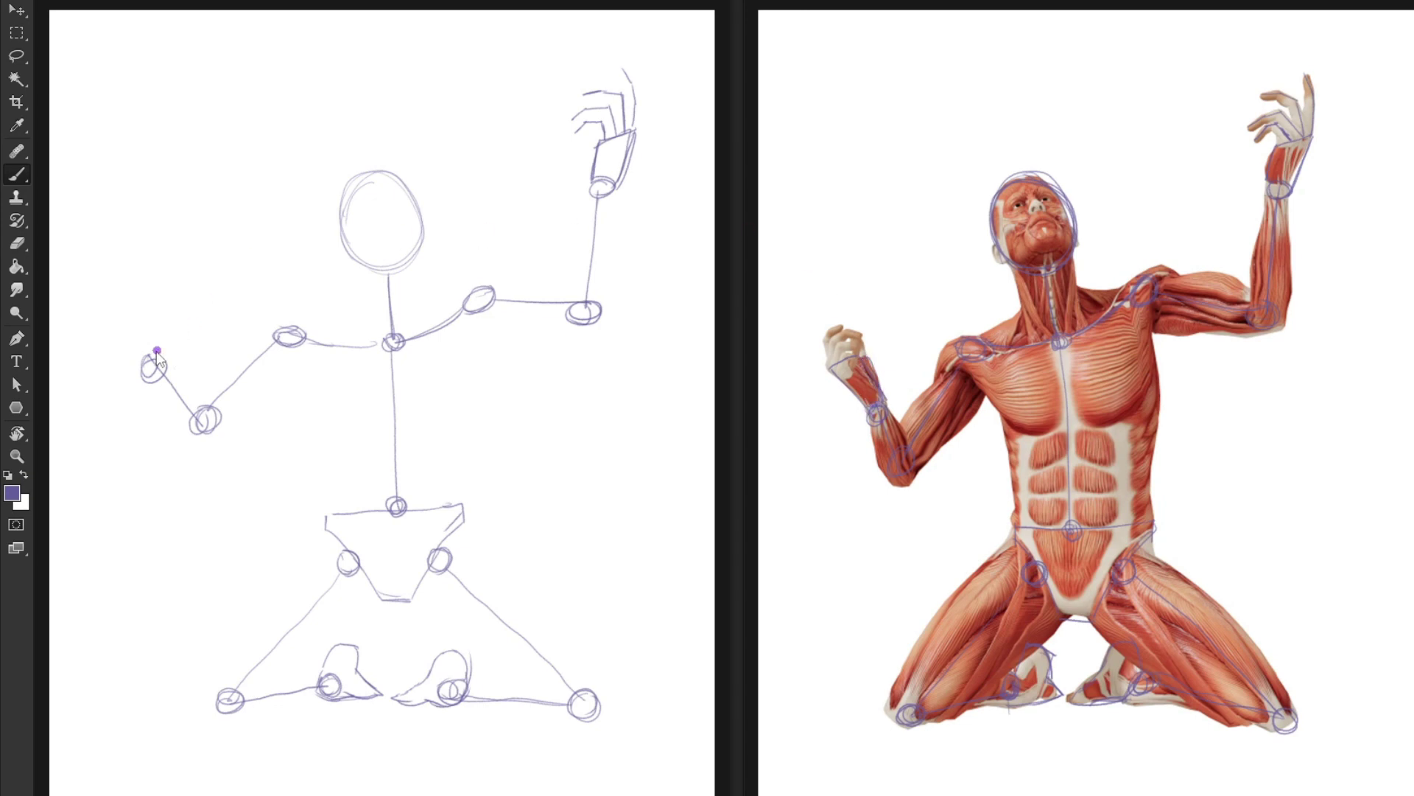
{"action": "mouse_move", "coordinate": [142, 366]}
{"action": "left_mouse_down"}
{"action": "mouse_move", "coordinate": [109, 333]}
{"action": "mouse_move", "coordinate": [122, 316]}
{"action": "mouse_move", "coordinate": [151, 352]}
{"action": "mouse_move", "coordinate": [151, 310]}
{"action": "mouse_move", "coordinate": [151, 361]}
{"action": "left_mouse_up"}
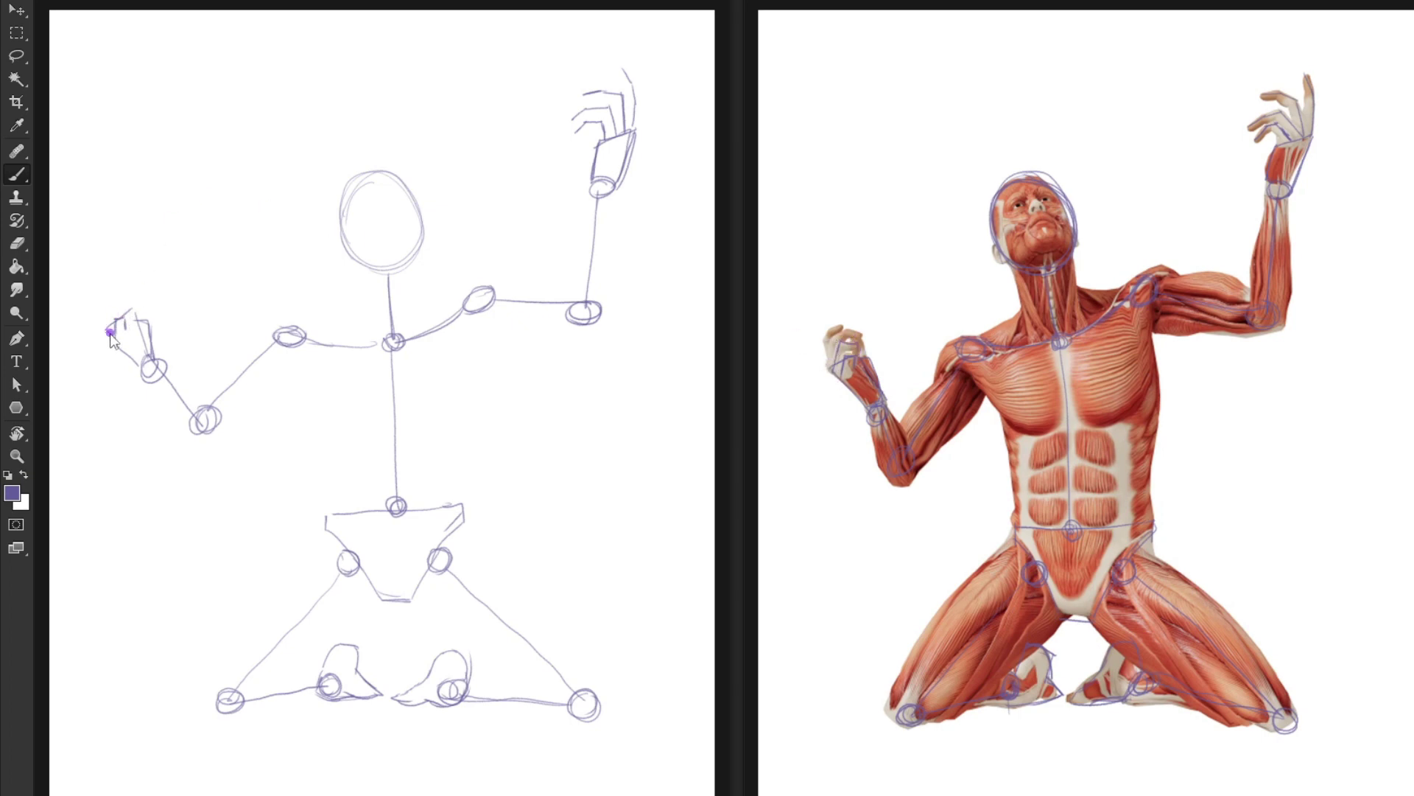
{"action": "left_click_drag", "start_coordinate": [108, 323], "coordinate": [130, 305]}
{"action": "left_click_drag", "start_coordinate": [107, 333], "coordinate": [121, 290]}
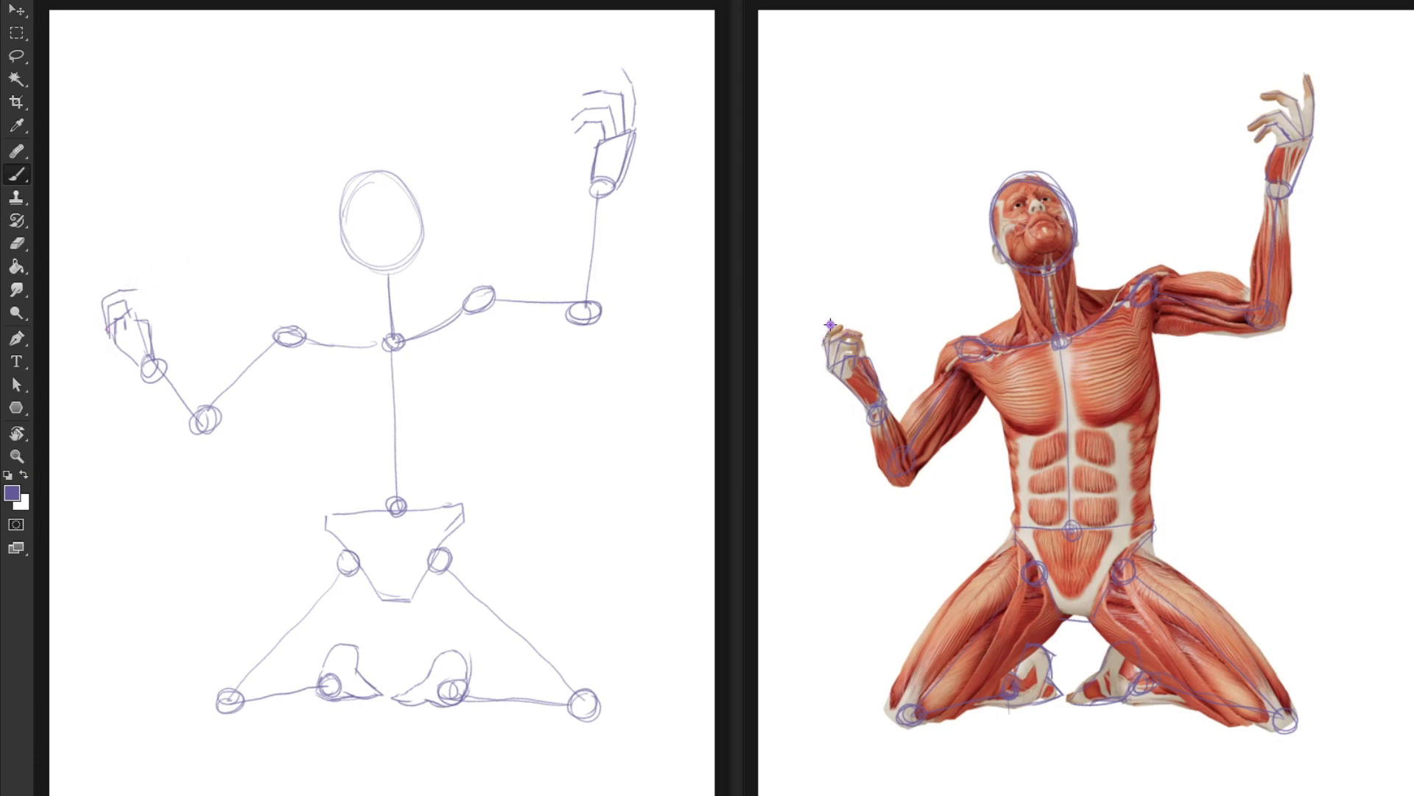
{"action": "left_click_drag", "start_coordinate": [109, 335], "coordinate": [104, 288]}
- Draw the sides of the neck and the sloping trapezius lines out to both shoulder joints
{"action": "left_click_drag", "start_coordinate": [350, 258], "coordinate": [369, 344]}
{"action": "mouse_move", "coordinate": [417, 254]}
{"action": "left_mouse_down"}
{"action": "mouse_move", "coordinate": [411, 324]}
{"action": "mouse_move", "coordinate": [347, 309]}
{"action": "mouse_move", "coordinate": [302, 326]}
{"action": "mouse_move", "coordinate": [313, 322]}
{"action": "left_mouse_up"}
{"action": "left_click_drag", "start_coordinate": [414, 295], "coordinate": [472, 291]}
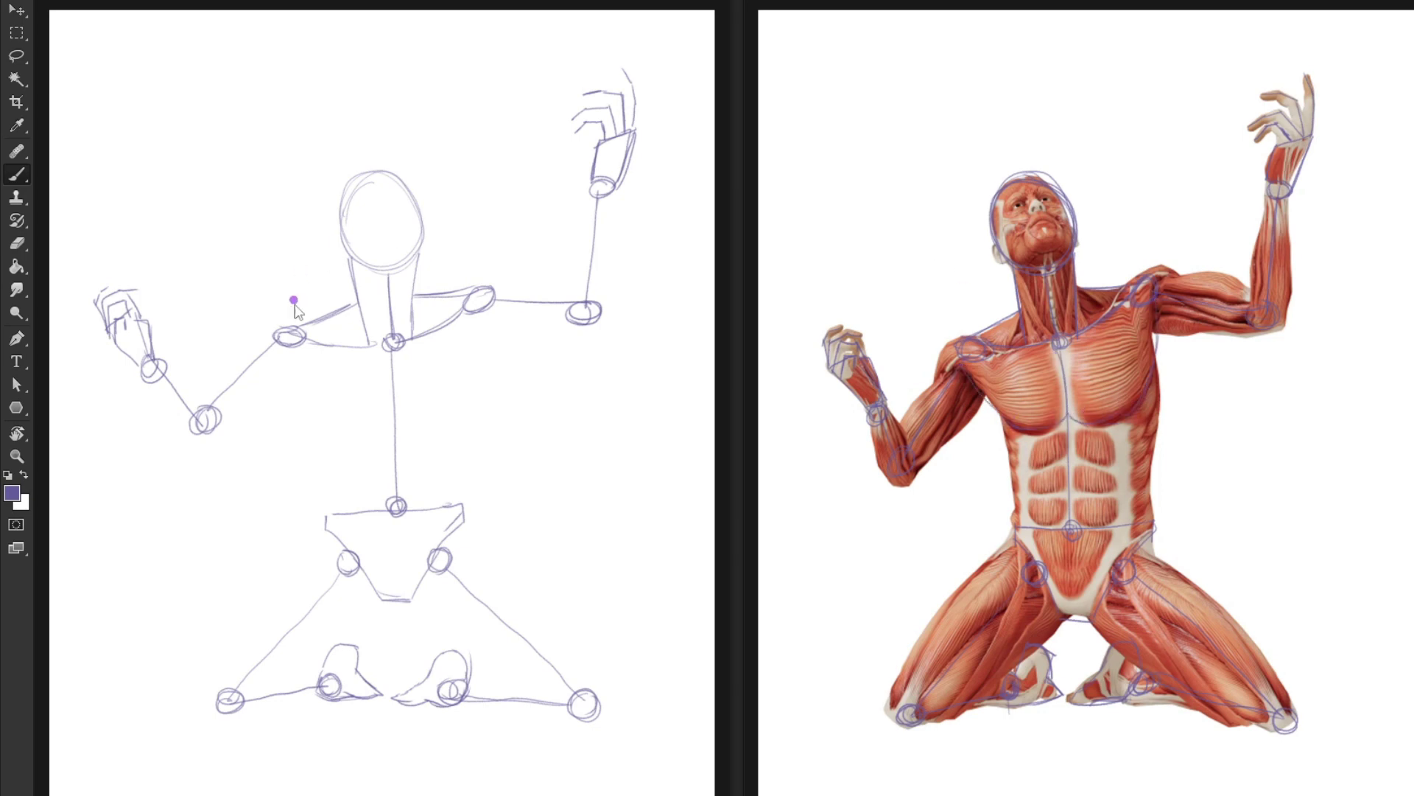
- Draw the curved chest muscle outlines beneath the collarbones and the torso's side contours down to the pelvis
{"action": "mouse_move", "coordinate": [295, 346]}
{"action": "left_mouse_down"}
{"action": "mouse_move", "coordinate": [375, 417]}
{"action": "mouse_move", "coordinate": [393, 402]}
{"action": "left_mouse_up"}
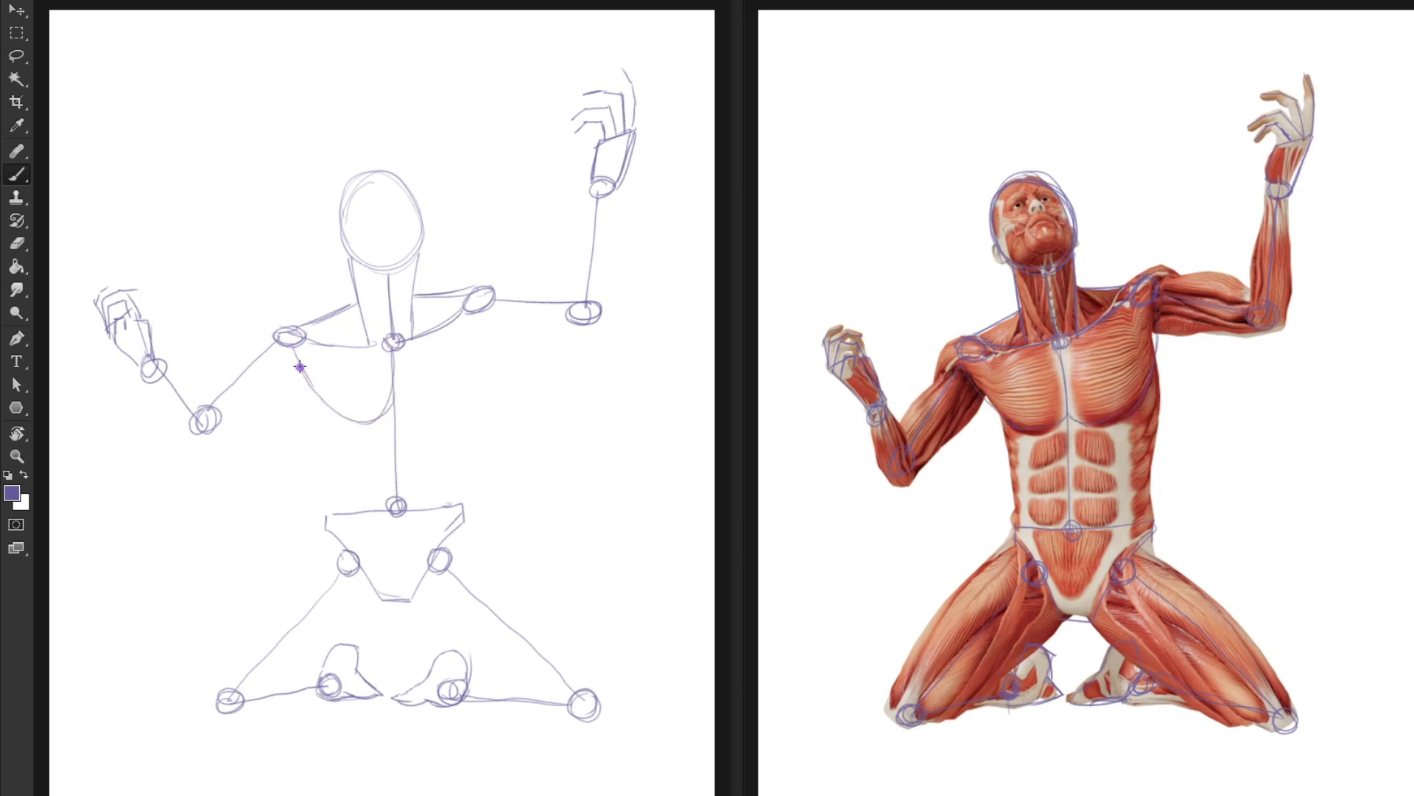
{"action": "mouse_move", "coordinate": [299, 361]}
{"action": "left_mouse_down"}
{"action": "mouse_move", "coordinate": [394, 410]}
{"action": "mouse_move", "coordinate": [439, 414]}
{"action": "mouse_move", "coordinate": [475, 338]}
{"action": "mouse_move", "coordinate": [390, 422]}
{"action": "left_mouse_up"}
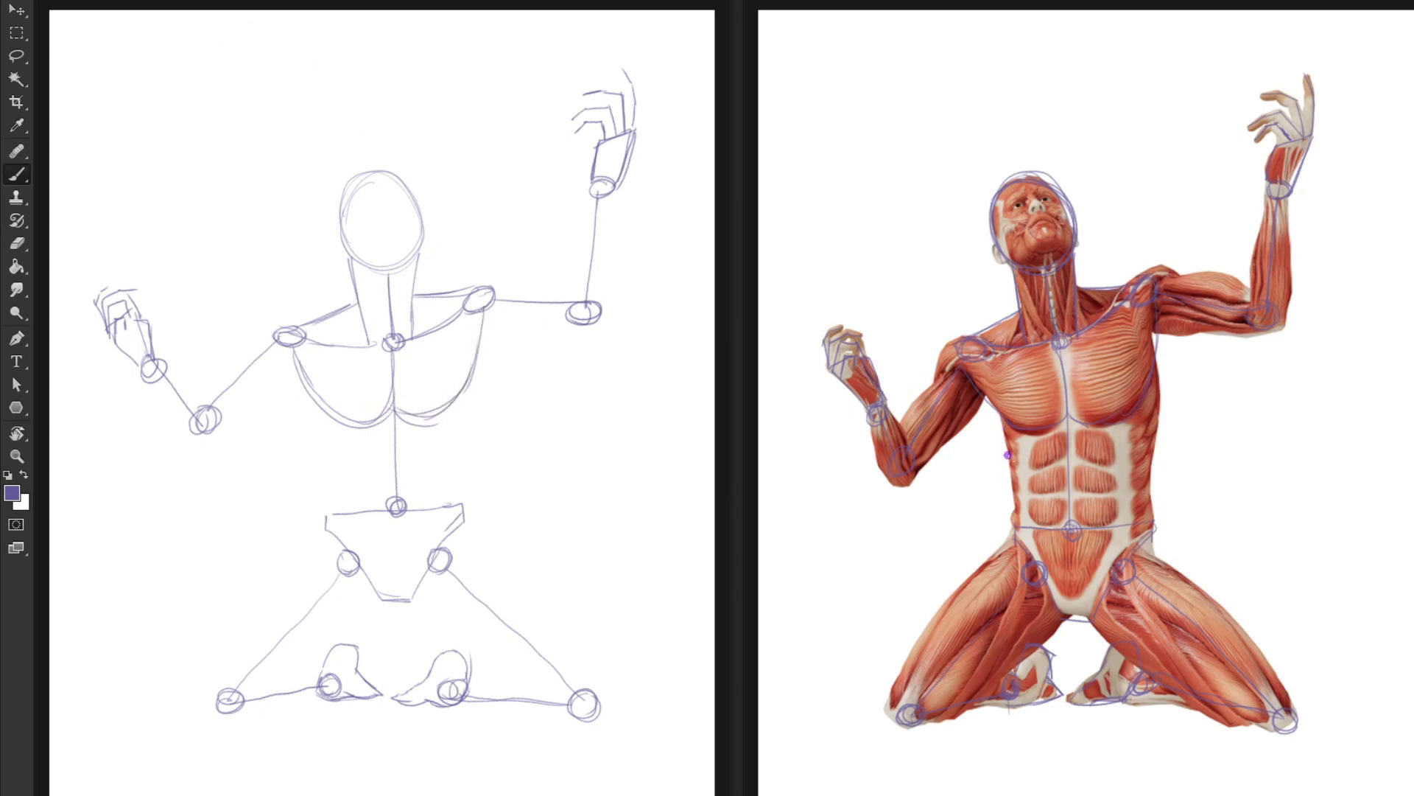
{"action": "left_click_drag", "start_coordinate": [311, 403], "coordinate": [324, 517]}
{"action": "left_click_drag", "start_coordinate": [319, 465], "coordinate": [328, 524]}
{"action": "left_click_drag", "start_coordinate": [1159, 356], "coordinate": [1155, 508]}
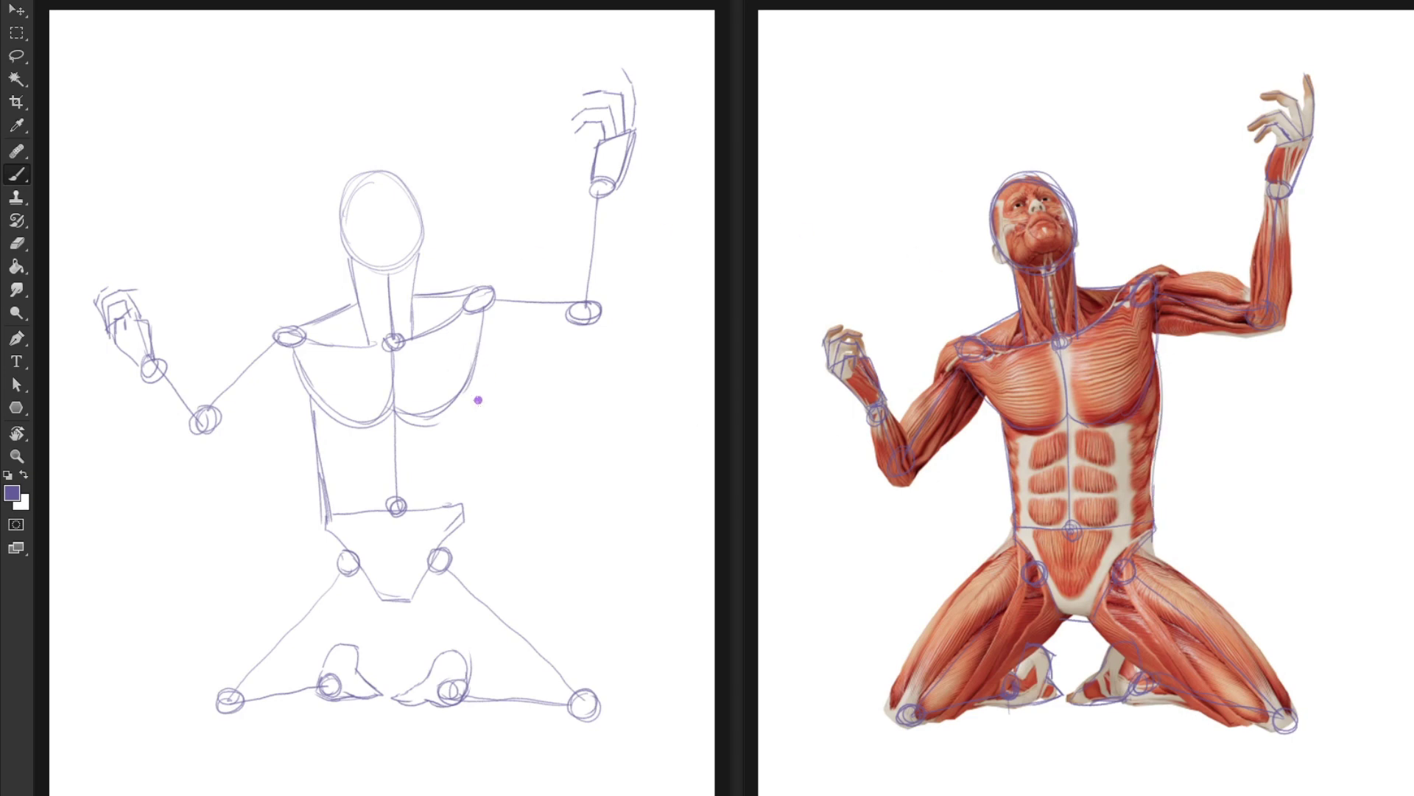
{"action": "left_click_drag", "start_coordinate": [485, 326], "coordinate": [463, 506]}
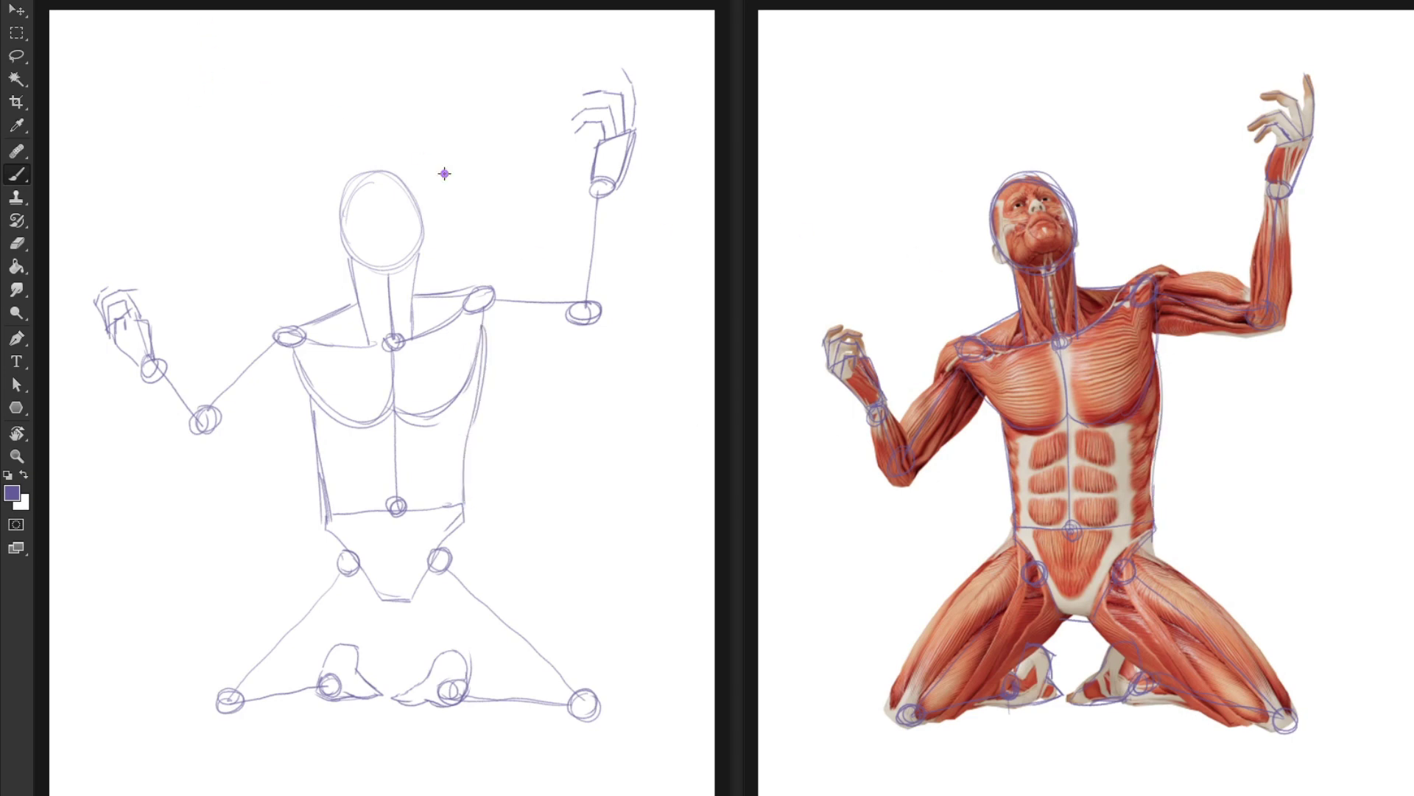
- Outline the volume of the figure's right thigh and folded lower leg around the skeleton lines
{"action": "left_click_drag", "start_coordinate": [1006, 547], "coordinate": [913, 633]}
{"action": "mouse_move", "coordinate": [1004, 546]}
{"action": "left_mouse_down"}
{"action": "mouse_move", "coordinate": [904, 670]}
{"action": "mouse_move", "coordinate": [895, 725]}
{"action": "left_mouse_up"}
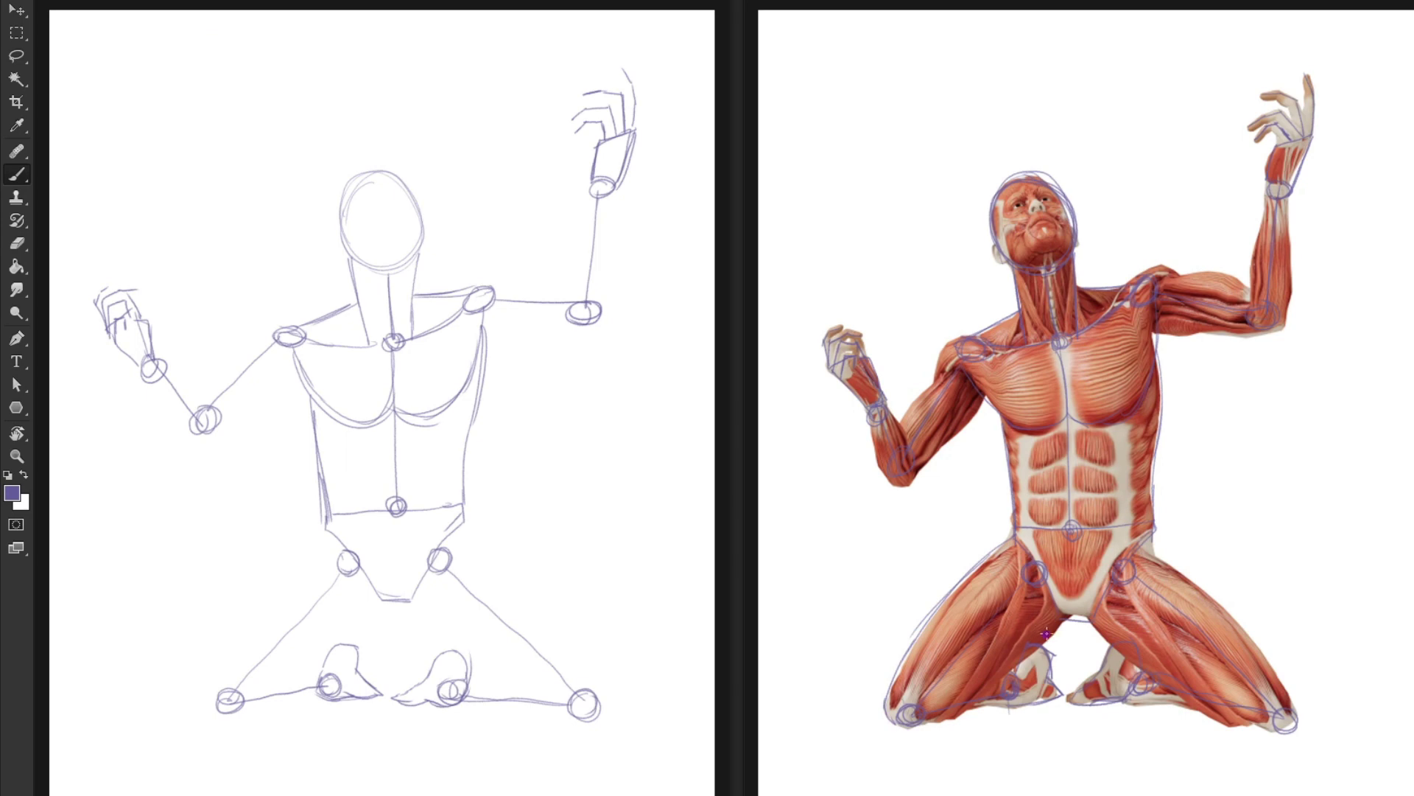
{"action": "left_click_drag", "start_coordinate": [1066, 617], "coordinate": [1023, 655]}
{"action": "mouse_move", "coordinate": [311, 538]}
{"action": "left_mouse_down"}
{"action": "mouse_move", "coordinate": [251, 609]}
{"action": "mouse_move", "coordinate": [259, 585]}
{"action": "mouse_move", "coordinate": [208, 672]}
{"action": "mouse_move", "coordinate": [210, 705]}
{"action": "left_mouse_up"}
{"action": "left_click_drag", "start_coordinate": [380, 600], "coordinate": [341, 646]}
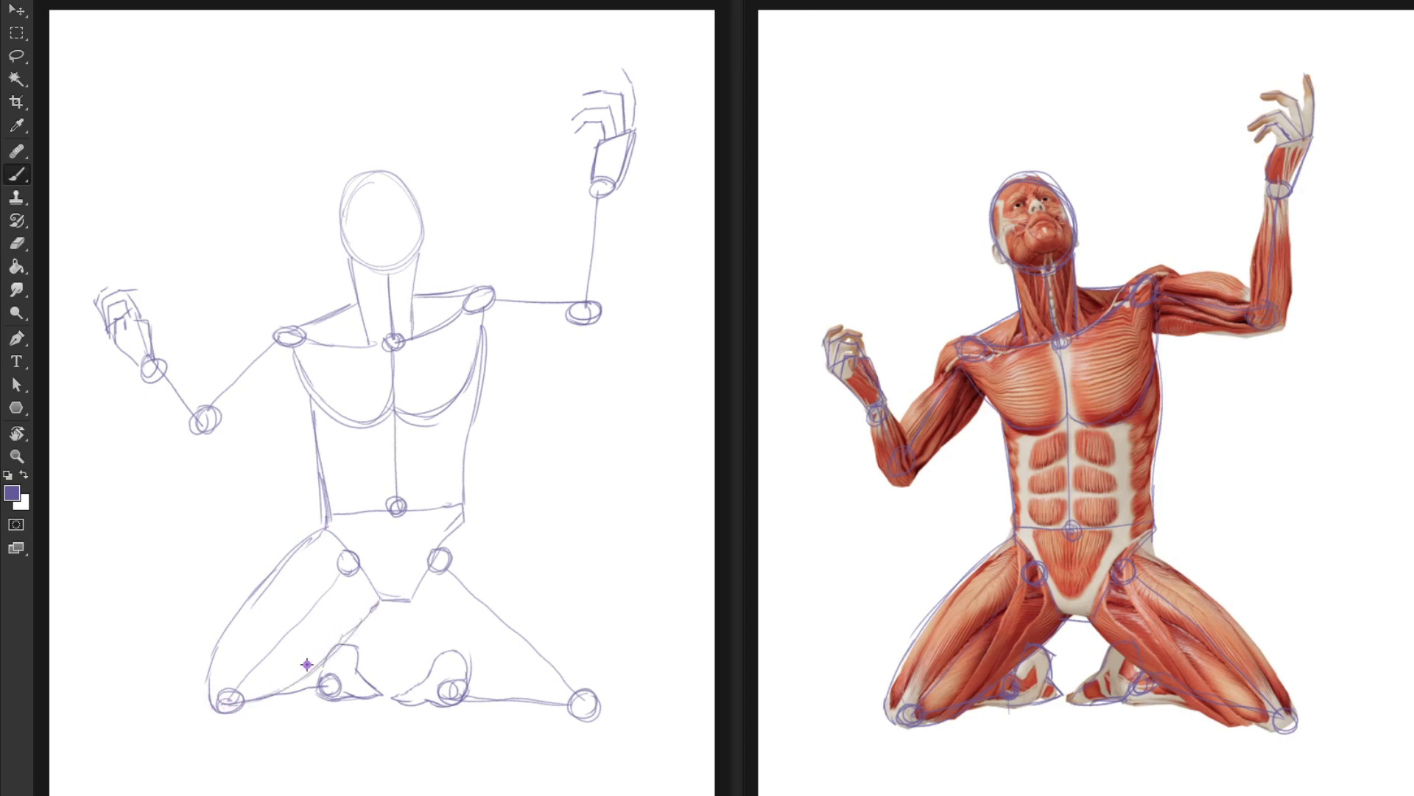
{"action": "mouse_move", "coordinate": [316, 666]}
{"action": "left_mouse_down"}
{"action": "mouse_move", "coordinate": [330, 692]}
{"action": "mouse_move", "coordinate": [250, 703]}
{"action": "left_mouse_up"}
- Outline the volume of the figure's left thigh and folded lower leg around the skeleton lines
{"action": "mouse_move", "coordinate": [1154, 535]}
{"action": "left_mouse_down"}
{"action": "mouse_move", "coordinate": [1241, 615]}
{"action": "mouse_move", "coordinate": [1300, 733]}
{"action": "left_mouse_up"}
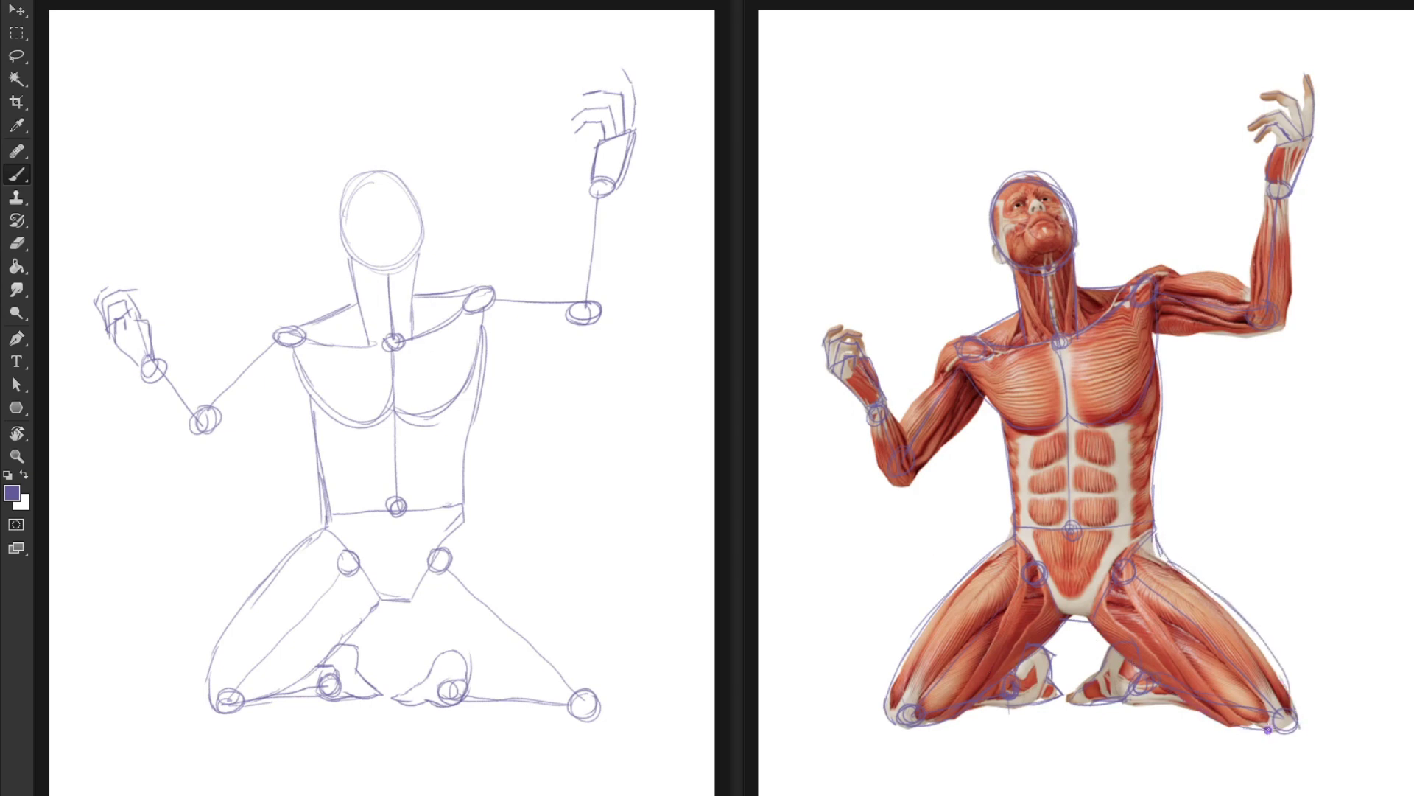
{"action": "mouse_move", "coordinate": [462, 517]}
{"action": "left_mouse_down"}
{"action": "mouse_move", "coordinate": [473, 552]}
{"action": "mouse_move", "coordinate": [590, 661]}
{"action": "mouse_move", "coordinate": [607, 711]}
{"action": "left_mouse_up"}
{"action": "mouse_move", "coordinate": [410, 602]}
{"action": "left_mouse_down"}
{"action": "mouse_move", "coordinate": [495, 676]}
{"action": "mouse_move", "coordinate": [586, 707]}
{"action": "left_mouse_up"}
{"action": "left_click_drag", "start_coordinate": [482, 674], "coordinate": [428, 675]}
- Outline the raised arm's shoulder, upper arm and forearm around its skeleton lines, on the reference and the canvas
{"action": "left_click_drag", "start_coordinate": [1155, 335], "coordinate": [1282, 336]}
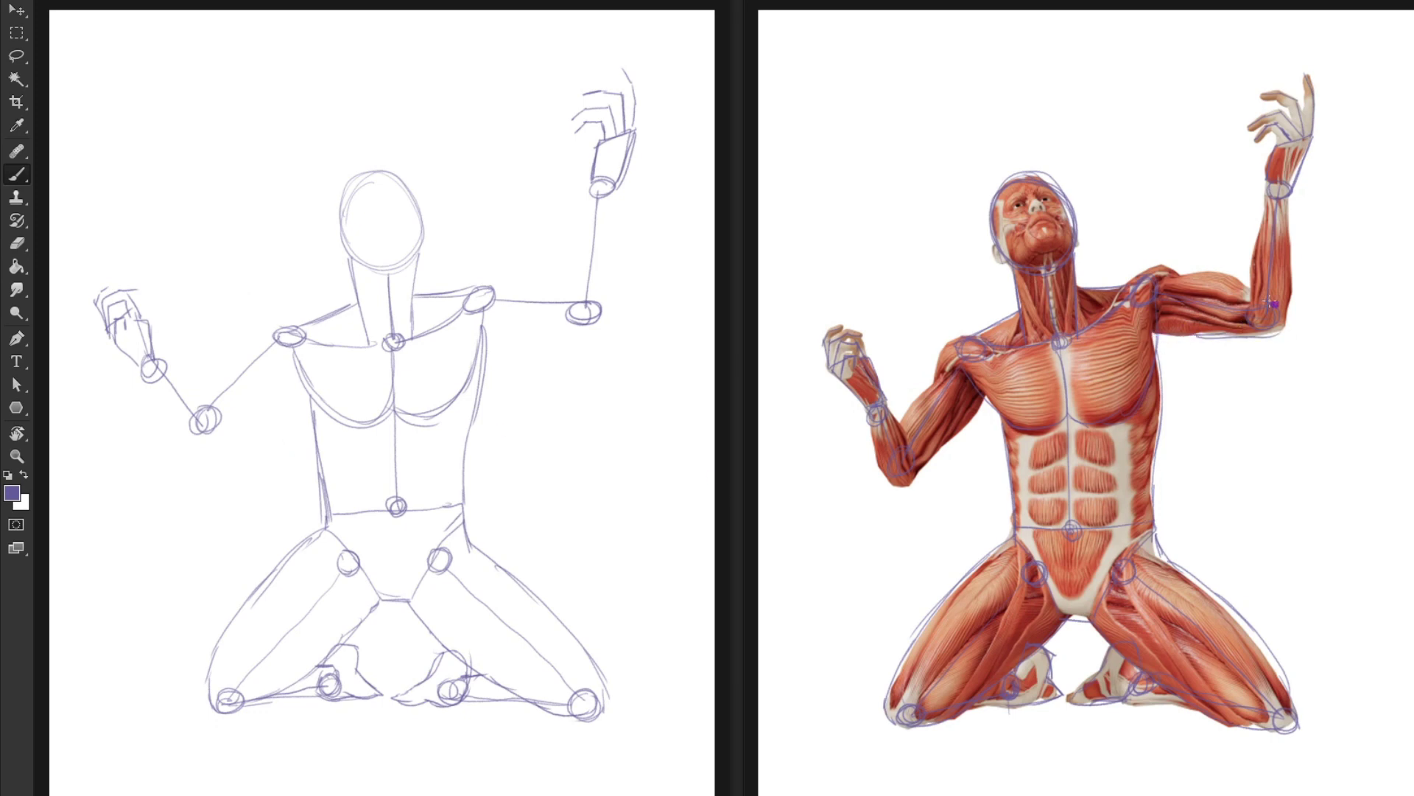
{"action": "left_click_drag", "start_coordinate": [1172, 273], "coordinate": [1250, 283]}
{"action": "mouse_move", "coordinate": [487, 291]}
{"action": "left_mouse_down"}
{"action": "mouse_move", "coordinate": [483, 323]}
{"action": "mouse_move", "coordinate": [529, 275]}
{"action": "mouse_move", "coordinate": [574, 279]}
{"action": "mouse_move", "coordinate": [557, 282]}
{"action": "mouse_move", "coordinate": [574, 316]}
{"action": "mouse_move", "coordinate": [483, 330]}
{"action": "left_mouse_up"}
{"action": "left_click_drag", "start_coordinate": [563, 277], "coordinate": [582, 284]}
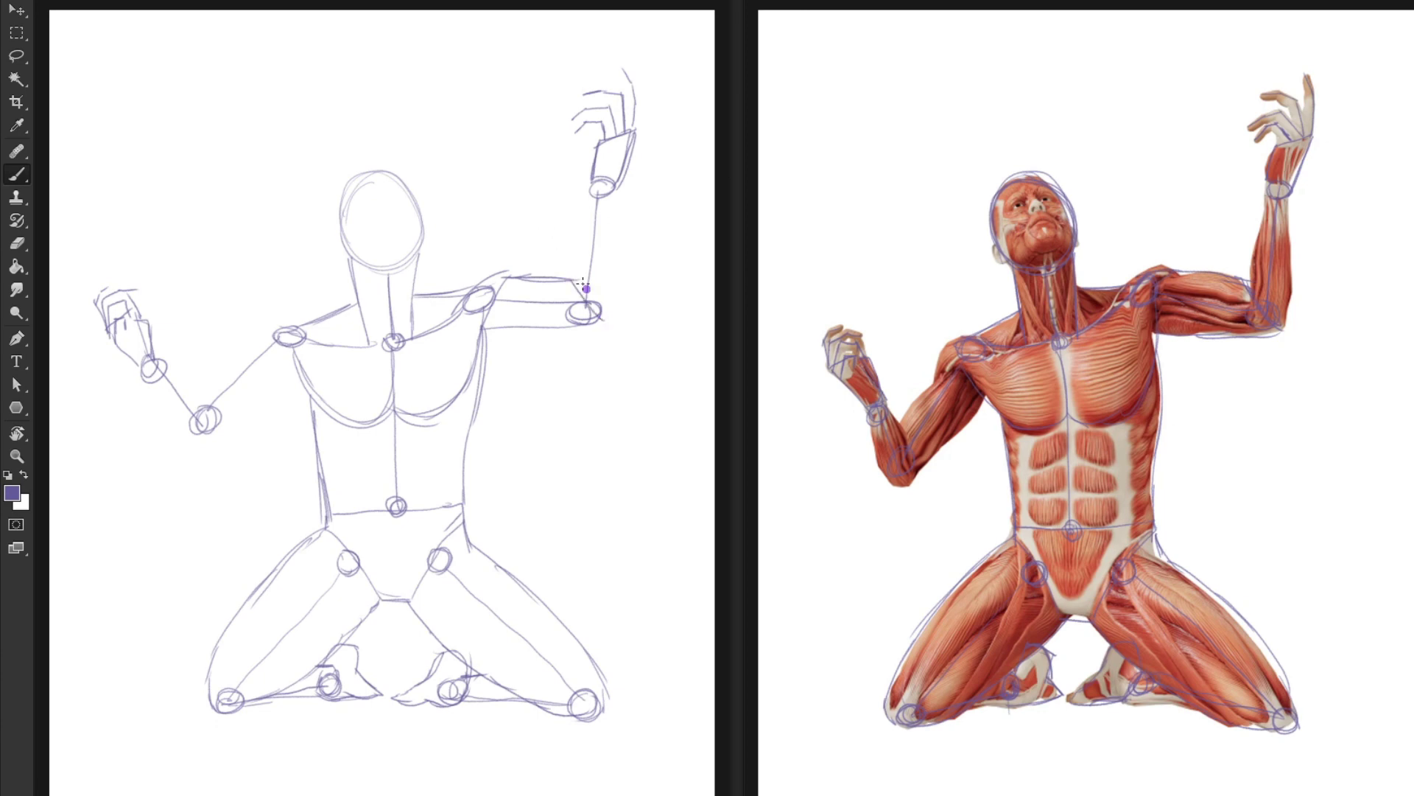
{"action": "mouse_move", "coordinate": [1269, 197]}
{"action": "left_mouse_down"}
{"action": "mouse_move", "coordinate": [1252, 291]}
{"action": "mouse_move", "coordinate": [1290, 287]}
{"action": "mouse_move", "coordinate": [1292, 328]}
{"action": "left_mouse_up"}
{"action": "mouse_move", "coordinate": [591, 190]}
{"action": "left_mouse_down"}
{"action": "mouse_move", "coordinate": [585, 232]}
{"action": "mouse_move", "coordinate": [614, 270]}
{"action": "mouse_move", "coordinate": [609, 317]}
{"action": "left_mouse_up"}
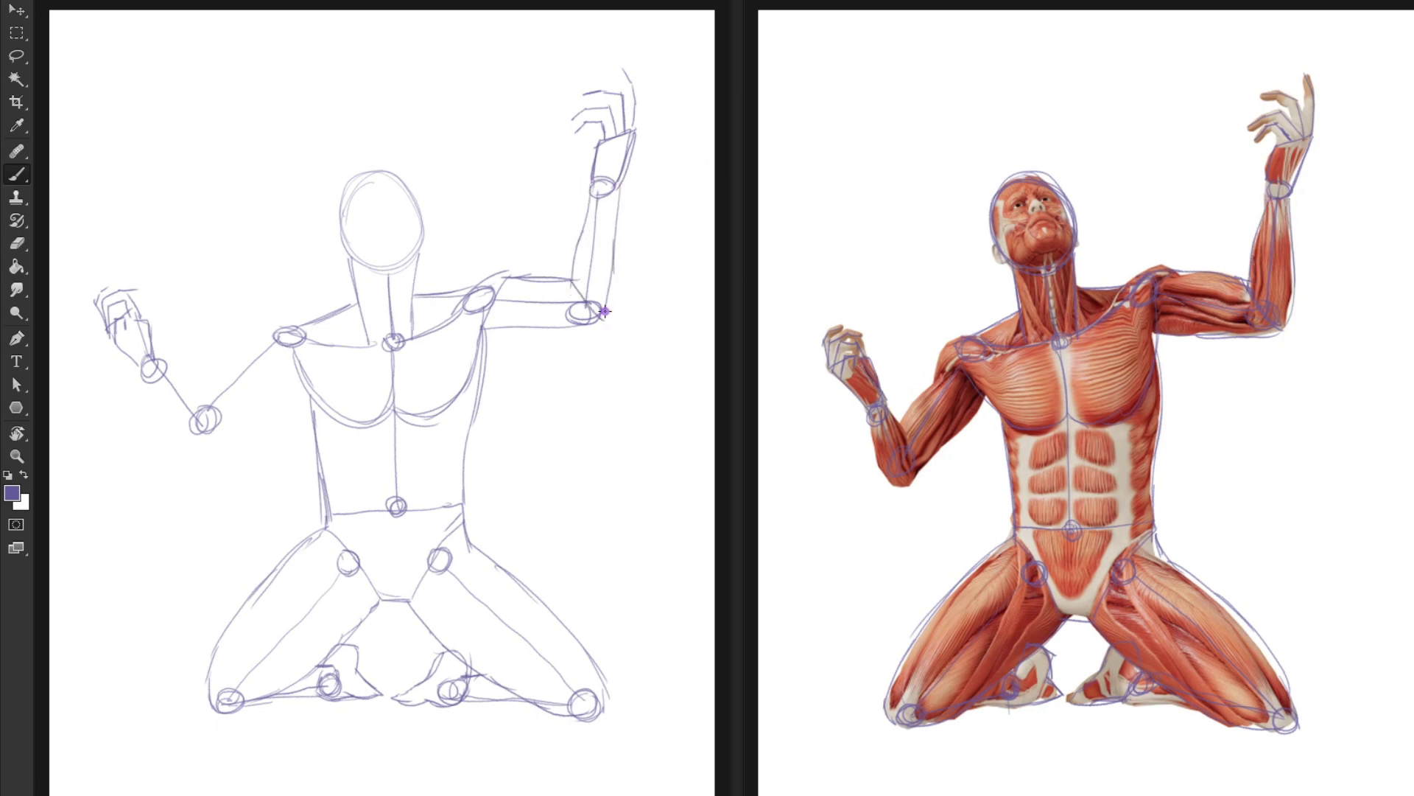
- Outline the lowered arm's rounded shoulder, upper arm and forearm around its skeleton lines, on the reference and the canvas
{"action": "left_click_drag", "start_coordinate": [969, 337], "coordinate": [962, 337]}
{"action": "mouse_move", "coordinate": [295, 329]}
{"action": "left_mouse_down"}
{"action": "mouse_move", "coordinate": [247, 351]}
{"action": "mouse_move", "coordinate": [266, 338]}
{"action": "mouse_move", "coordinate": [293, 364]}
{"action": "left_mouse_up"}
{"action": "left_click_drag", "start_coordinate": [985, 395], "coordinate": [901, 489]}
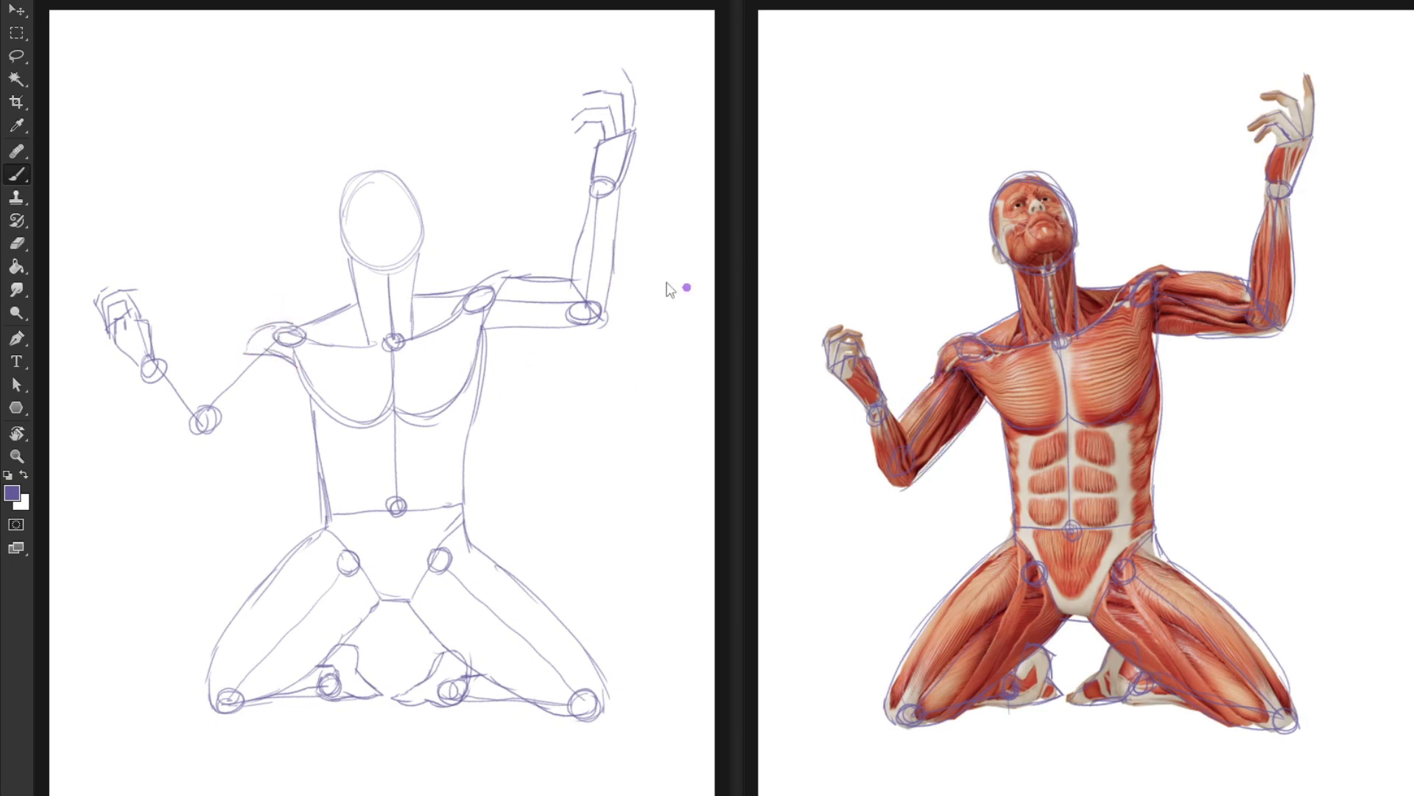
{"action": "left_click_drag", "start_coordinate": [249, 352], "coordinate": [202, 403]}
{"action": "left_click_drag", "start_coordinate": [302, 367], "coordinate": [213, 433]}
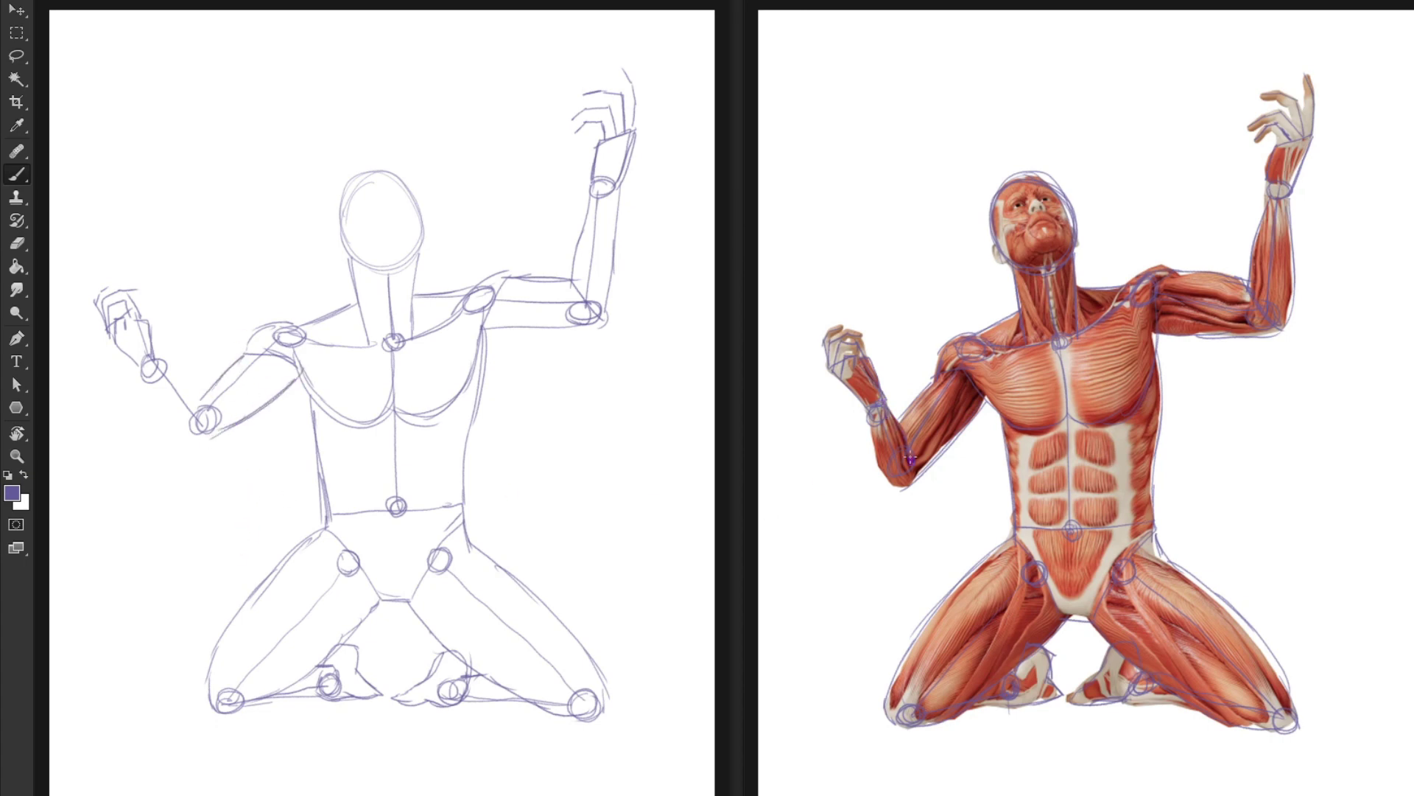
{"action": "mouse_move", "coordinate": [871, 424]}
{"action": "left_mouse_down"}
{"action": "mouse_move", "coordinate": [881, 476]}
{"action": "mouse_move", "coordinate": [903, 489]}
{"action": "left_mouse_up"}
{"action": "mouse_move", "coordinate": [144, 379]}
{"action": "left_mouse_down"}
{"action": "mouse_move", "coordinate": [207, 438]}
{"action": "mouse_move", "coordinate": [174, 375]}
{"action": "mouse_move", "coordinate": [219, 433]}
{"action": "mouse_move", "coordinate": [151, 344]}
{"action": "left_mouse_up"}
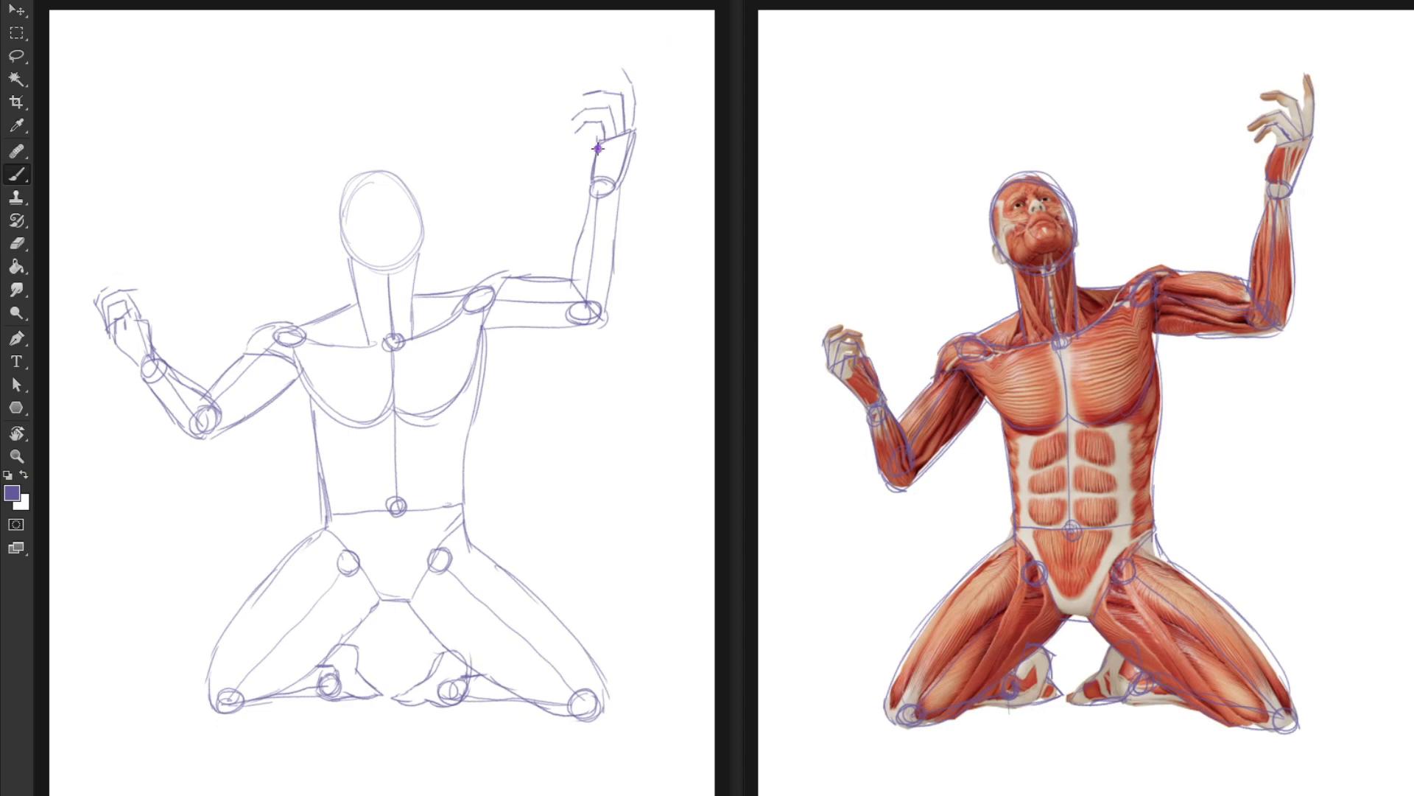
- Flesh out the fingers of both hands by drawing contours around their gesture lines
{"action": "left_click_drag", "start_coordinate": [589, 132], "coordinate": [574, 135]}
{"action": "mouse_move", "coordinate": [580, 96]}
{"action": "left_mouse_down"}
{"action": "mouse_move", "coordinate": [627, 129]}
{"action": "mouse_move", "coordinate": [618, 97]}
{"action": "mouse_move", "coordinate": [581, 98]}
{"action": "mouse_move", "coordinate": [623, 75]}
{"action": "mouse_move", "coordinate": [624, 87]}
{"action": "mouse_move", "coordinate": [619, 57]}
{"action": "mouse_move", "coordinate": [635, 134]}
{"action": "left_mouse_up"}
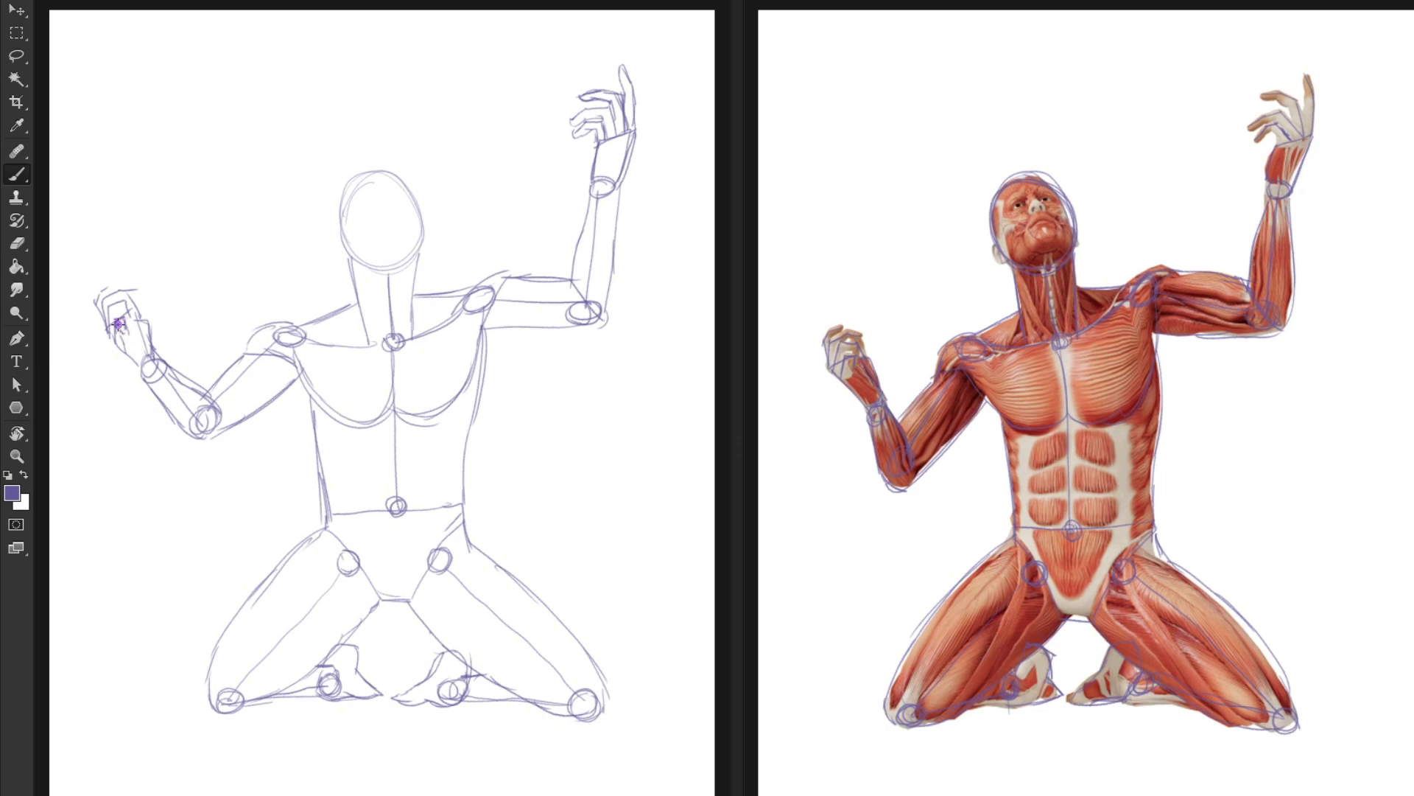
{"action": "mouse_move", "coordinate": [124, 318]}
{"action": "left_mouse_down"}
{"action": "mouse_move", "coordinate": [116, 306]}
{"action": "mouse_move", "coordinate": [131, 300]}
{"action": "left_mouse_up"}
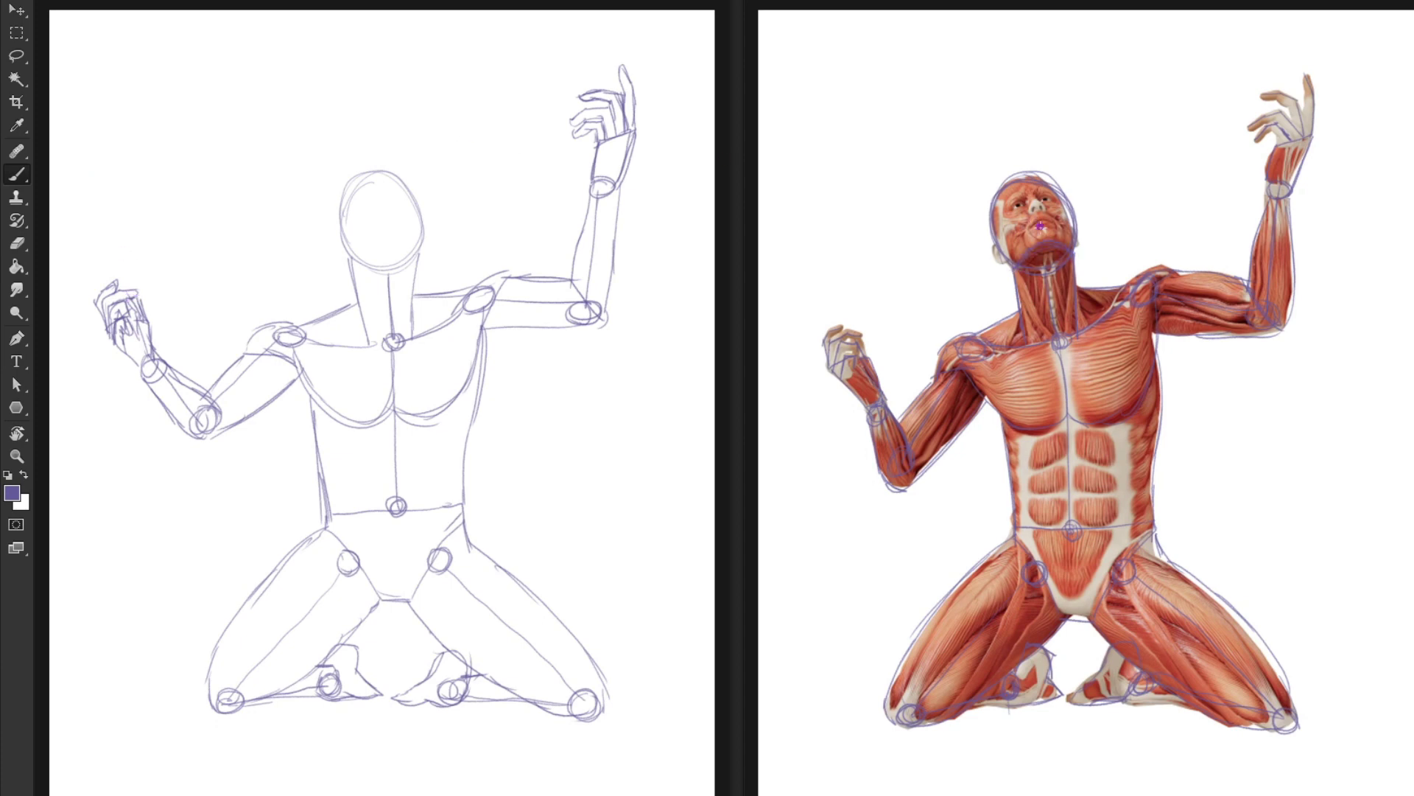
- Draw the jaw curve, the facial centre line and a wider cranium over the head oval on the canvas
{"action": "mouse_move", "coordinate": [412, 249]}
{"action": "left_mouse_down"}
{"action": "mouse_move", "coordinate": [352, 263]}
{"action": "mouse_move", "coordinate": [407, 234]}
{"action": "left_mouse_up"}
{"action": "mouse_move", "coordinate": [375, 174]}
{"action": "left_mouse_down"}
{"action": "mouse_move", "coordinate": [394, 240]}
{"action": "mouse_move", "coordinate": [350, 272]}
{"action": "mouse_move", "coordinate": [333, 195]}
{"action": "mouse_move", "coordinate": [355, 169]}
{"action": "left_mouse_up"}
{"action": "left_click_drag", "start_coordinate": [394, 174], "coordinate": [420, 237]}
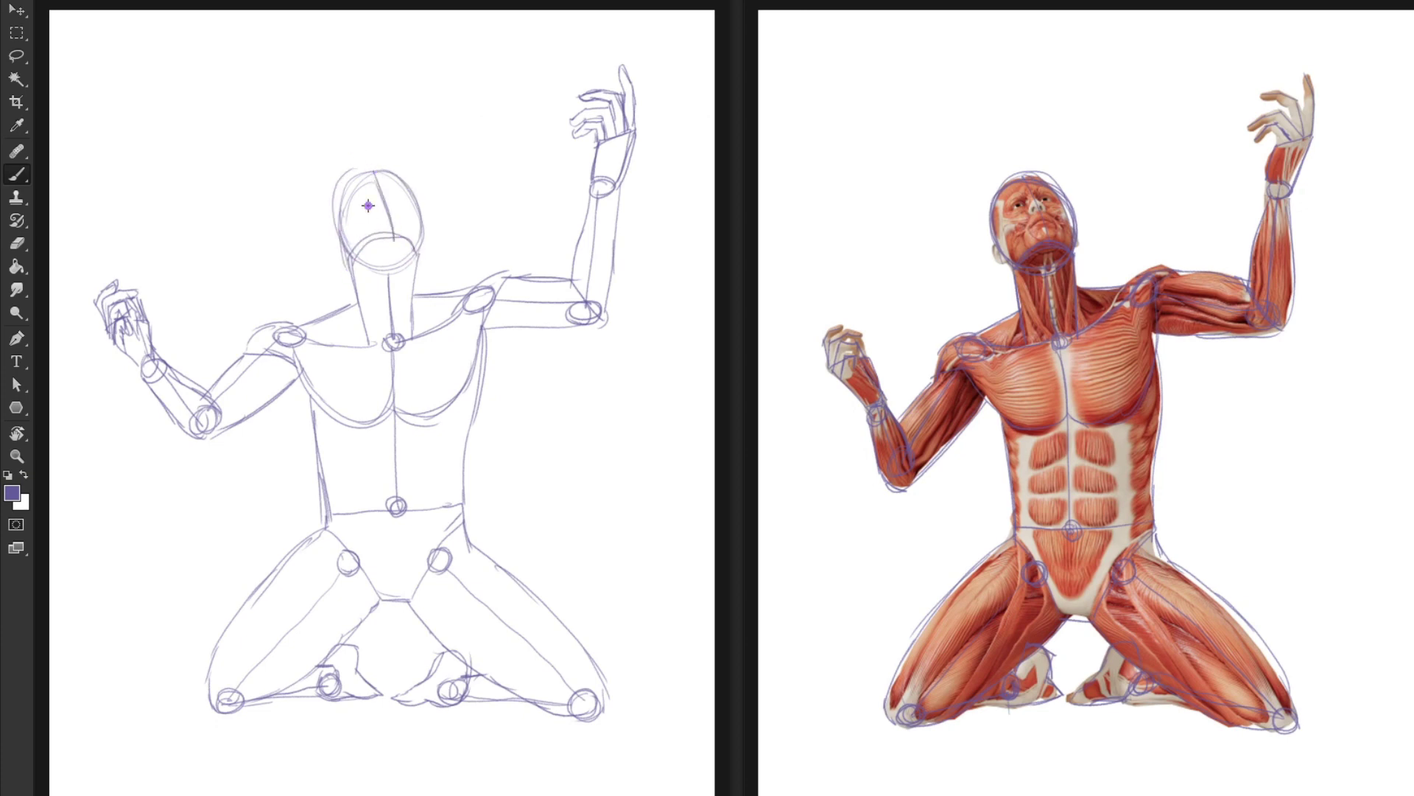
- Fade the construction sketch with a Hue/Saturation adjustment, setting Lightness to +82
{"action": "key", "text": "ctrl+u"}
{"action": "left_click_drag", "start_coordinate": [1114, 593], "coordinate": [1182, 593]}
{"action": "left_click", "coordinate": [1310, 414]}
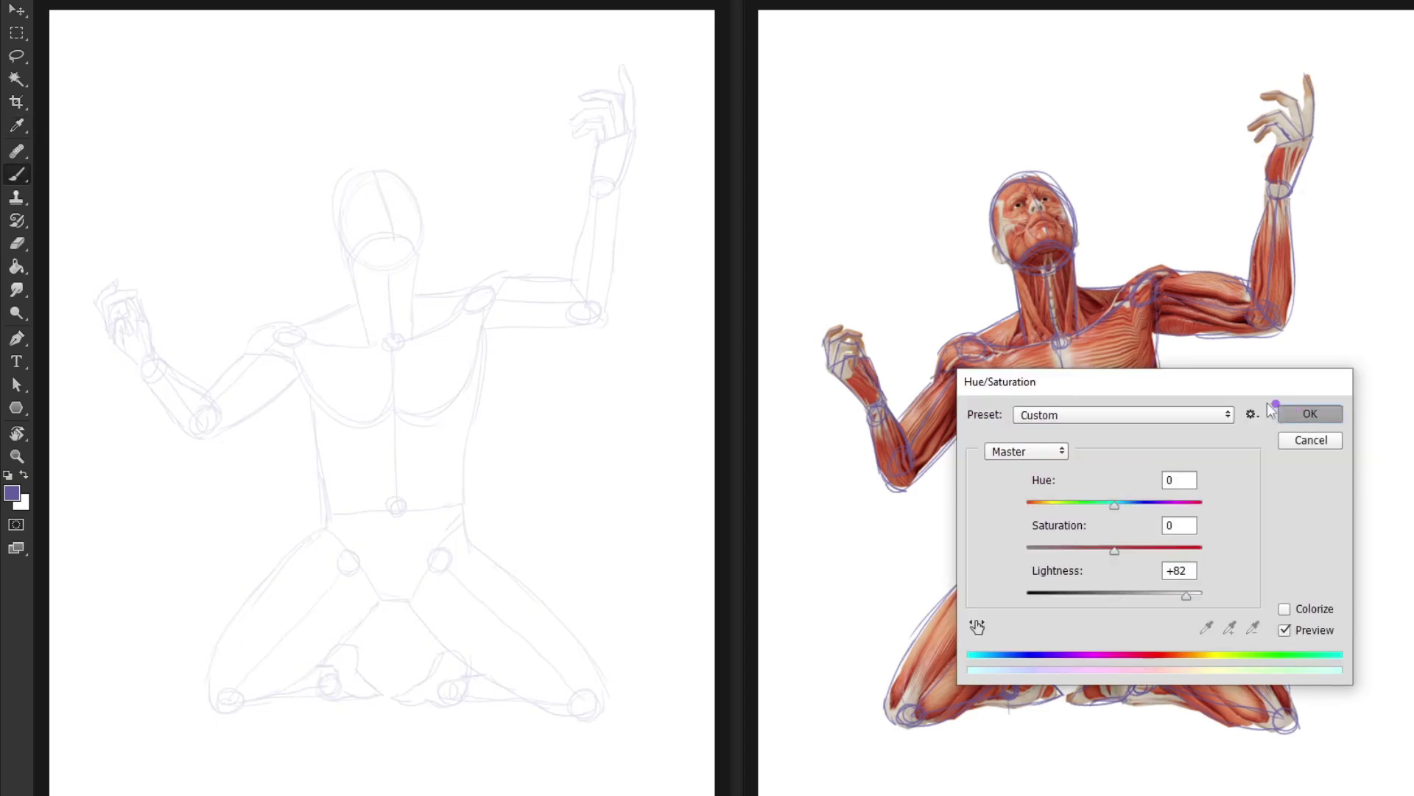
- Draw the refined head contour, jaw, ear, neck muscles and sloping trapezius lines over the faded sketch
{"action": "mouse_move", "coordinate": [336, 230]}
{"action": "left_mouse_down"}
{"action": "mouse_move", "coordinate": [343, 176]}
{"action": "mouse_move", "coordinate": [402, 176]}
{"action": "mouse_move", "coordinate": [418, 234]}
{"action": "mouse_move", "coordinate": [398, 174]}
{"action": "mouse_move", "coordinate": [416, 234]}
{"action": "mouse_move", "coordinate": [414, 306]}
{"action": "mouse_move", "coordinate": [410, 317]}
{"action": "mouse_move", "coordinate": [408, 283]}
{"action": "mouse_move", "coordinate": [420, 333]}
{"action": "left_mouse_up"}
{"action": "mouse_move", "coordinate": [409, 291]}
{"action": "left_mouse_down"}
{"action": "mouse_move", "coordinate": [398, 328]}
{"action": "mouse_move", "coordinate": [380, 332]}
{"action": "left_mouse_up"}
{"action": "left_click_drag", "start_coordinate": [350, 269], "coordinate": [357, 335]}
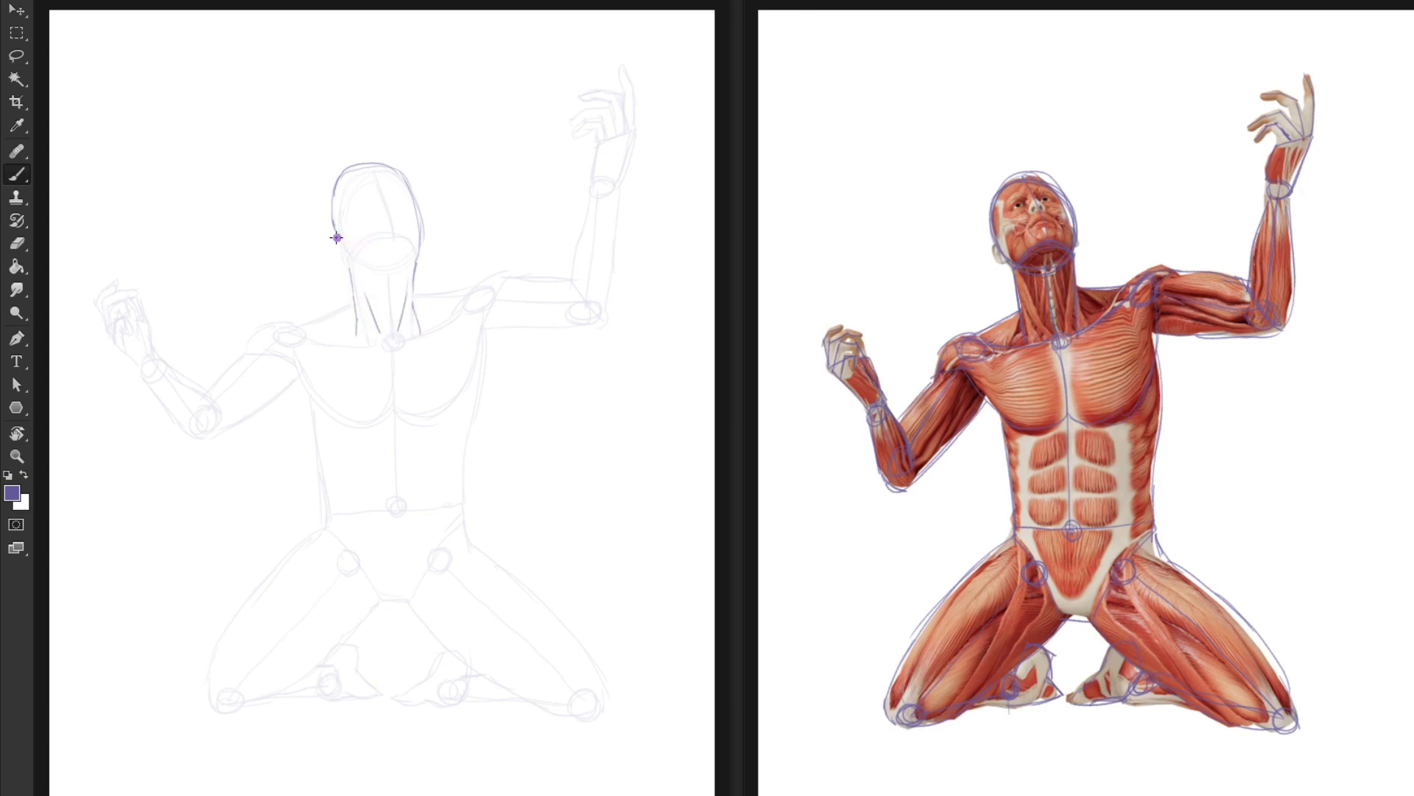
{"action": "mouse_move", "coordinate": [351, 258]}
{"action": "left_mouse_down"}
{"action": "mouse_move", "coordinate": [405, 240]}
{"action": "mouse_move", "coordinate": [411, 264]}
{"action": "left_mouse_up"}
{"action": "mouse_move", "coordinate": [367, 168]}
{"action": "left_mouse_down"}
{"action": "mouse_move", "coordinate": [389, 212]}
{"action": "mouse_move", "coordinate": [337, 188]}
{"action": "mouse_move", "coordinate": [336, 250]}
{"action": "left_mouse_up"}
{"action": "mouse_move", "coordinate": [346, 305]}
{"action": "left_mouse_down"}
{"action": "mouse_move", "coordinate": [348, 339]}
{"action": "mouse_move", "coordinate": [300, 327]}
{"action": "left_mouse_up"}
{"action": "left_click_drag", "start_coordinate": [414, 294], "coordinate": [464, 292]}
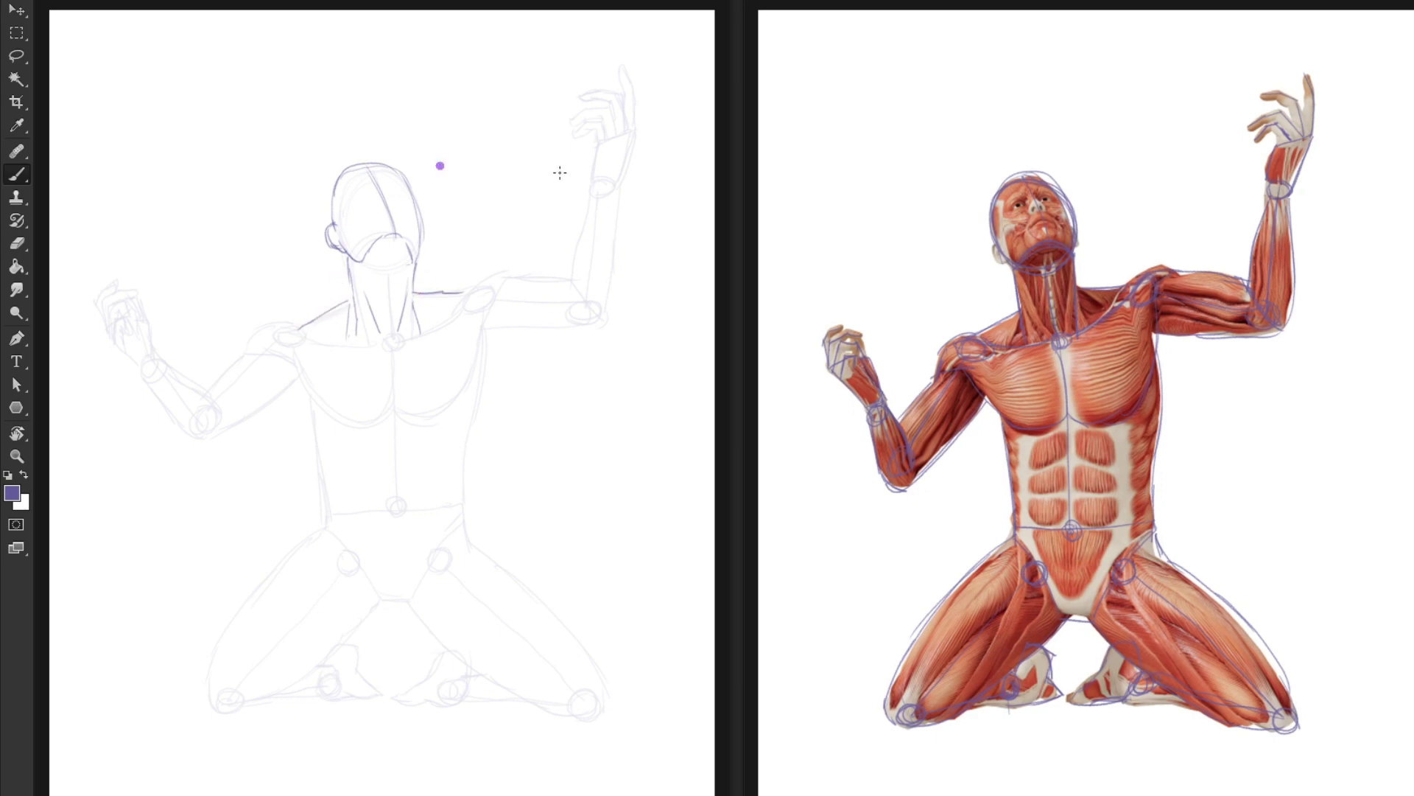
- Contour the collarbones, shoulders, chest muscles, ribbed torso sides and the V-shaped pelvis over the faded sketch
{"action": "mouse_move", "coordinate": [398, 348]}
{"action": "left_mouse_down"}
{"action": "mouse_move", "coordinate": [500, 274]}
{"action": "mouse_move", "coordinate": [577, 280]}
{"action": "left_mouse_up"}
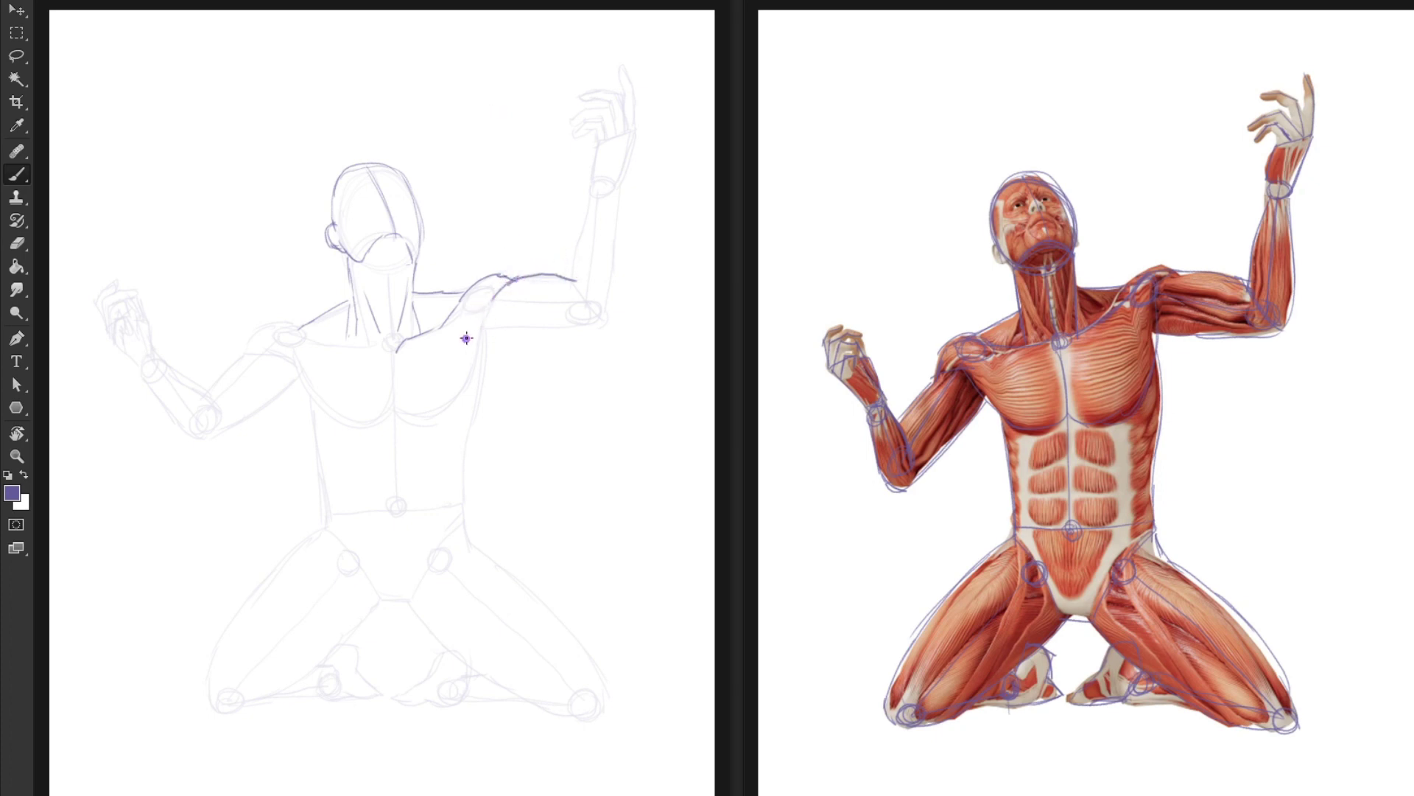
{"action": "mouse_move", "coordinate": [490, 314]}
{"action": "left_mouse_down"}
{"action": "mouse_move", "coordinate": [458, 390]}
{"action": "mouse_move", "coordinate": [391, 409]}
{"action": "left_mouse_up"}
{"action": "mouse_move", "coordinate": [389, 350]}
{"action": "left_mouse_down"}
{"action": "mouse_move", "coordinate": [305, 338]}
{"action": "mouse_move", "coordinate": [295, 320]}
{"action": "mouse_move", "coordinate": [244, 350]}
{"action": "mouse_move", "coordinate": [375, 424]}
{"action": "mouse_move", "coordinate": [328, 417]}
{"action": "mouse_move", "coordinate": [305, 389]}
{"action": "mouse_move", "coordinate": [311, 433]}
{"action": "mouse_move", "coordinate": [337, 430]}
{"action": "mouse_move", "coordinate": [328, 453]}
{"action": "mouse_move", "coordinate": [316, 429]}
{"action": "mouse_move", "coordinate": [321, 523]}
{"action": "left_mouse_up"}
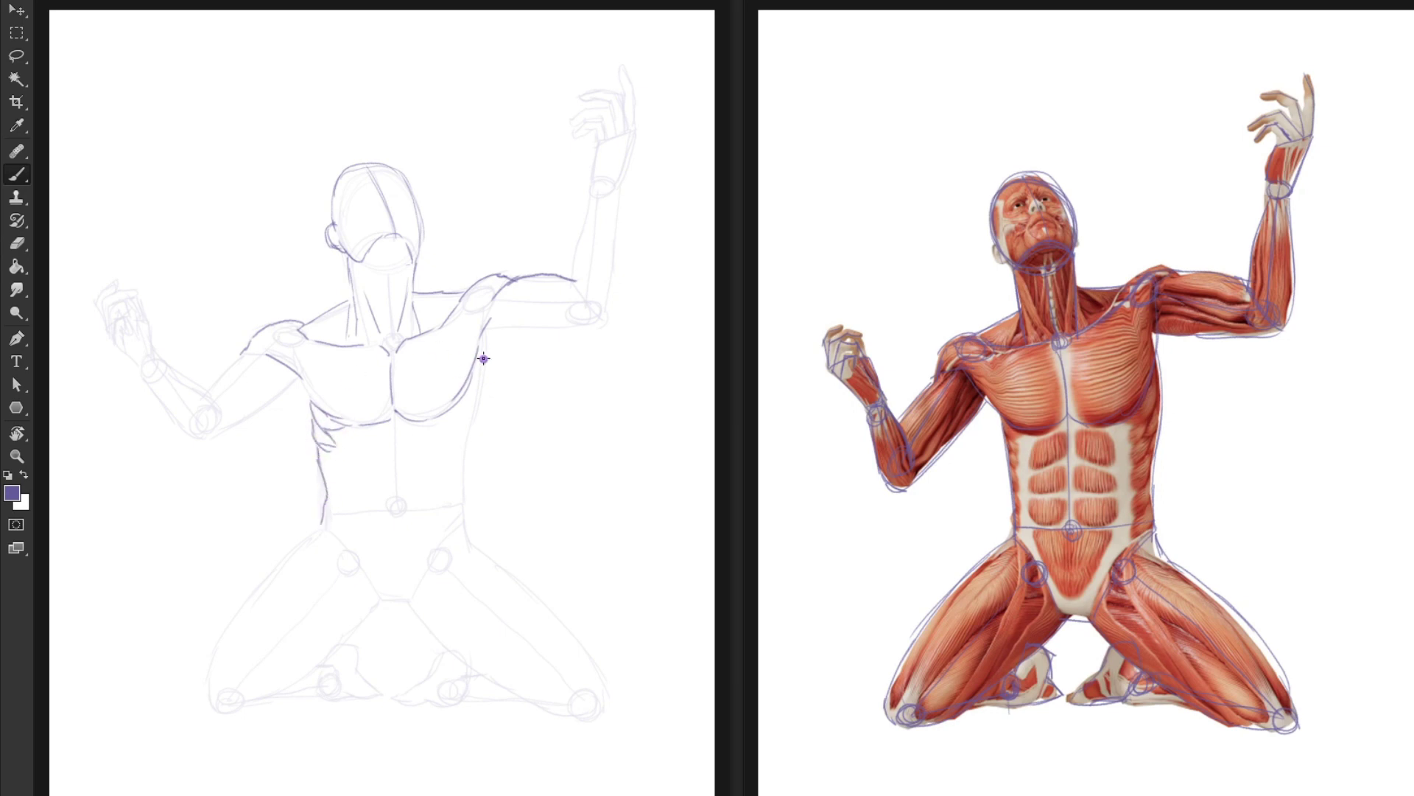
{"action": "mouse_move", "coordinate": [483, 359]}
{"action": "left_mouse_down"}
{"action": "mouse_move", "coordinate": [464, 439]}
{"action": "mouse_move", "coordinate": [473, 534]}
{"action": "left_mouse_up"}
{"action": "mouse_move", "coordinate": [481, 372]}
{"action": "left_mouse_down"}
{"action": "mouse_move", "coordinate": [445, 417]}
{"action": "mouse_move", "coordinate": [430, 411]}
{"action": "mouse_move", "coordinate": [469, 398]}
{"action": "mouse_move", "coordinate": [435, 437]}
{"action": "mouse_move", "coordinate": [459, 428]}
{"action": "mouse_move", "coordinate": [454, 444]}
{"action": "mouse_move", "coordinate": [475, 443]}
{"action": "mouse_move", "coordinate": [438, 490]}
{"action": "mouse_move", "coordinate": [460, 497]}
{"action": "mouse_move", "coordinate": [472, 532]}
{"action": "left_mouse_up"}
{"action": "left_click_drag", "start_coordinate": [324, 509], "coordinate": [335, 532]}
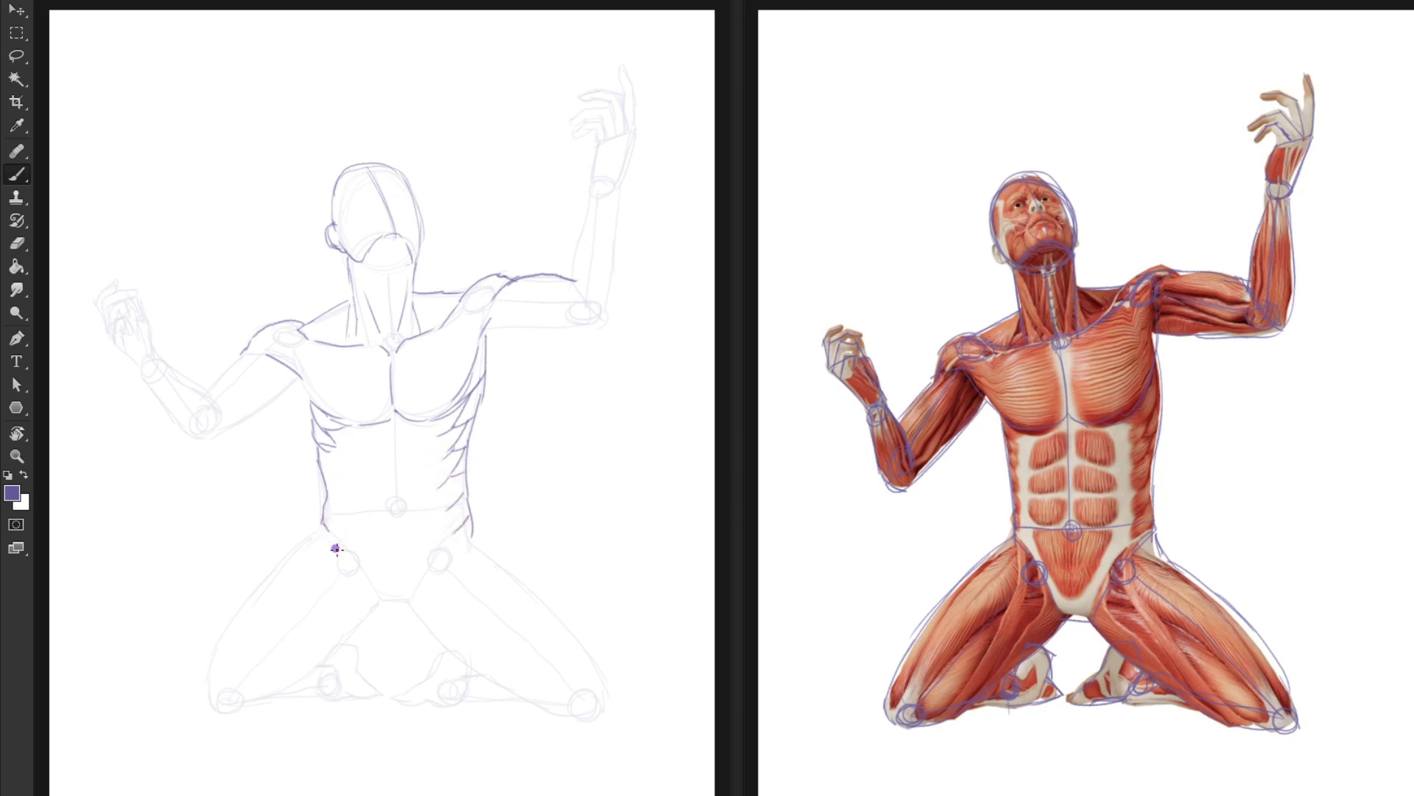
{"action": "mouse_move", "coordinate": [363, 580]}
{"action": "left_mouse_down"}
{"action": "mouse_move", "coordinate": [373, 598]}
{"action": "mouse_move", "coordinate": [414, 589]}
{"action": "left_mouse_up"}
- Draw the lowered arm's refined upper arm, elbow, forearm and hand contours over its faded volumes
{"action": "left_click_drag", "start_coordinate": [291, 394], "coordinate": [210, 432]}
{"action": "mouse_move", "coordinate": [249, 353]}
{"action": "left_mouse_down"}
{"action": "mouse_move", "coordinate": [201, 395]}
{"action": "mouse_move", "coordinate": [183, 372]}
{"action": "mouse_move", "coordinate": [220, 409]}
{"action": "left_mouse_up"}
{"action": "mouse_move", "coordinate": [136, 362]}
{"action": "left_mouse_down"}
{"action": "mouse_move", "coordinate": [196, 432]}
{"action": "mouse_move", "coordinate": [221, 436]}
{"action": "left_mouse_up"}
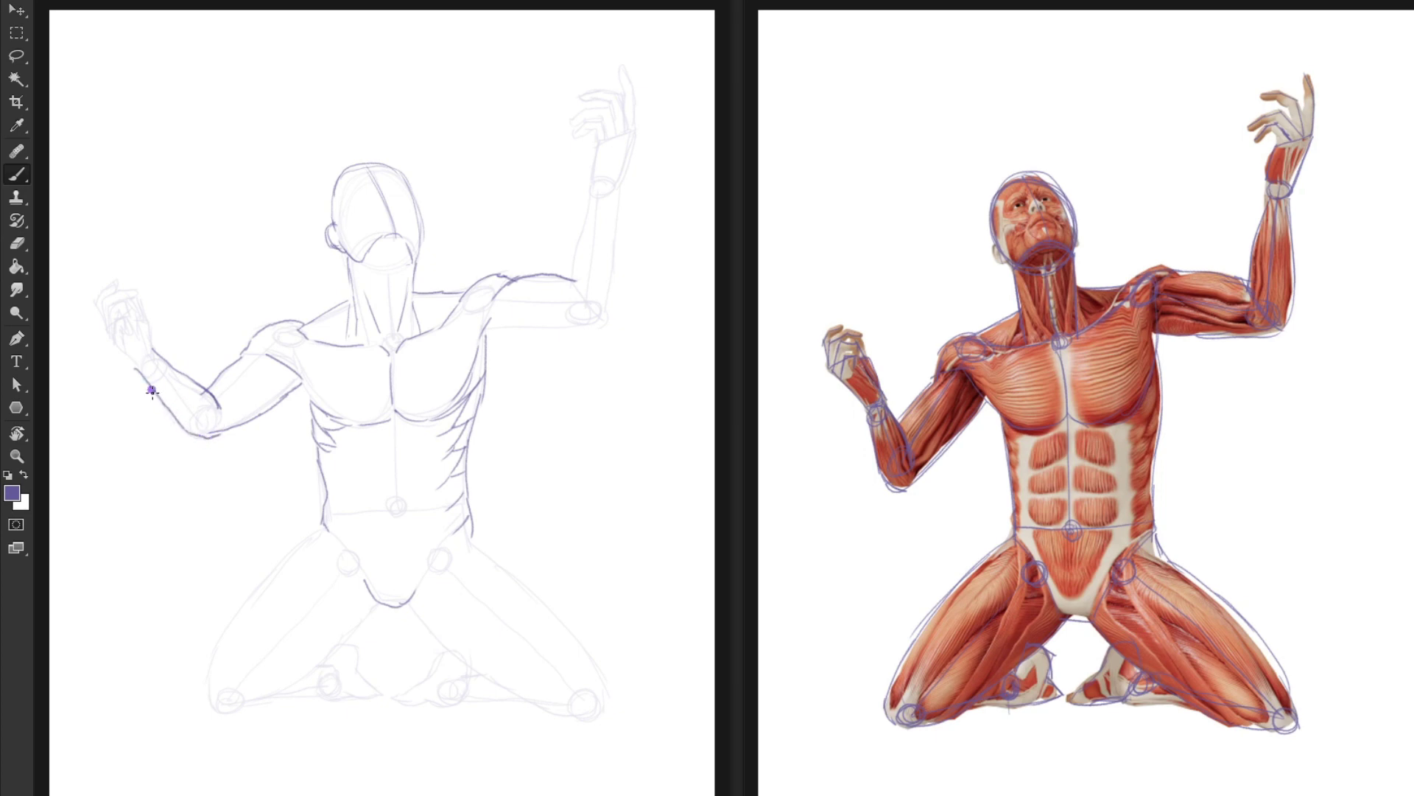
{"action": "left_click_drag", "start_coordinate": [135, 370], "coordinate": [194, 437]}
{"action": "left_click_drag", "start_coordinate": [140, 372], "coordinate": [152, 344]}
{"action": "left_click_drag", "start_coordinate": [215, 388], "coordinate": [223, 409]}
{"action": "mouse_move", "coordinate": [132, 370]}
{"action": "left_mouse_down"}
{"action": "mouse_move", "coordinate": [118, 347]}
{"action": "mouse_move", "coordinate": [132, 332]}
{"action": "mouse_move", "coordinate": [111, 305]}
{"action": "mouse_move", "coordinate": [133, 316]}
{"action": "mouse_move", "coordinate": [110, 295]}
{"action": "mouse_move", "coordinate": [137, 294]}
{"action": "mouse_move", "coordinate": [97, 297]}
{"action": "mouse_move", "coordinate": [111, 280]}
{"action": "mouse_move", "coordinate": [153, 352]}
{"action": "left_mouse_up"}
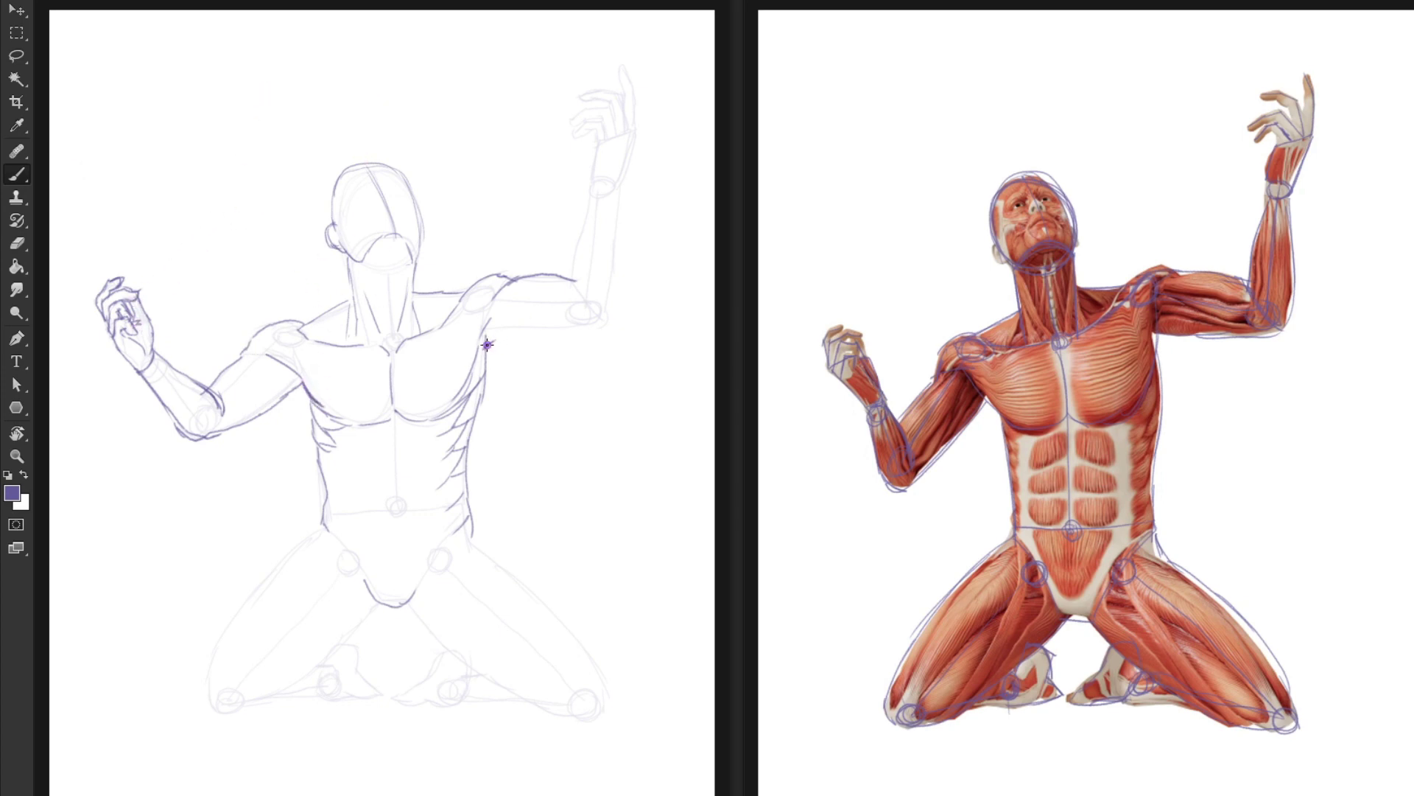
- Draw the raised arm's refined upper arm, elbow, forearm and hand contours over its faded volumes
{"action": "mouse_move", "coordinate": [486, 344]}
{"action": "left_mouse_down"}
{"action": "mouse_move", "coordinate": [597, 321]}
{"action": "mouse_move", "coordinate": [617, 188]}
{"action": "left_mouse_up"}
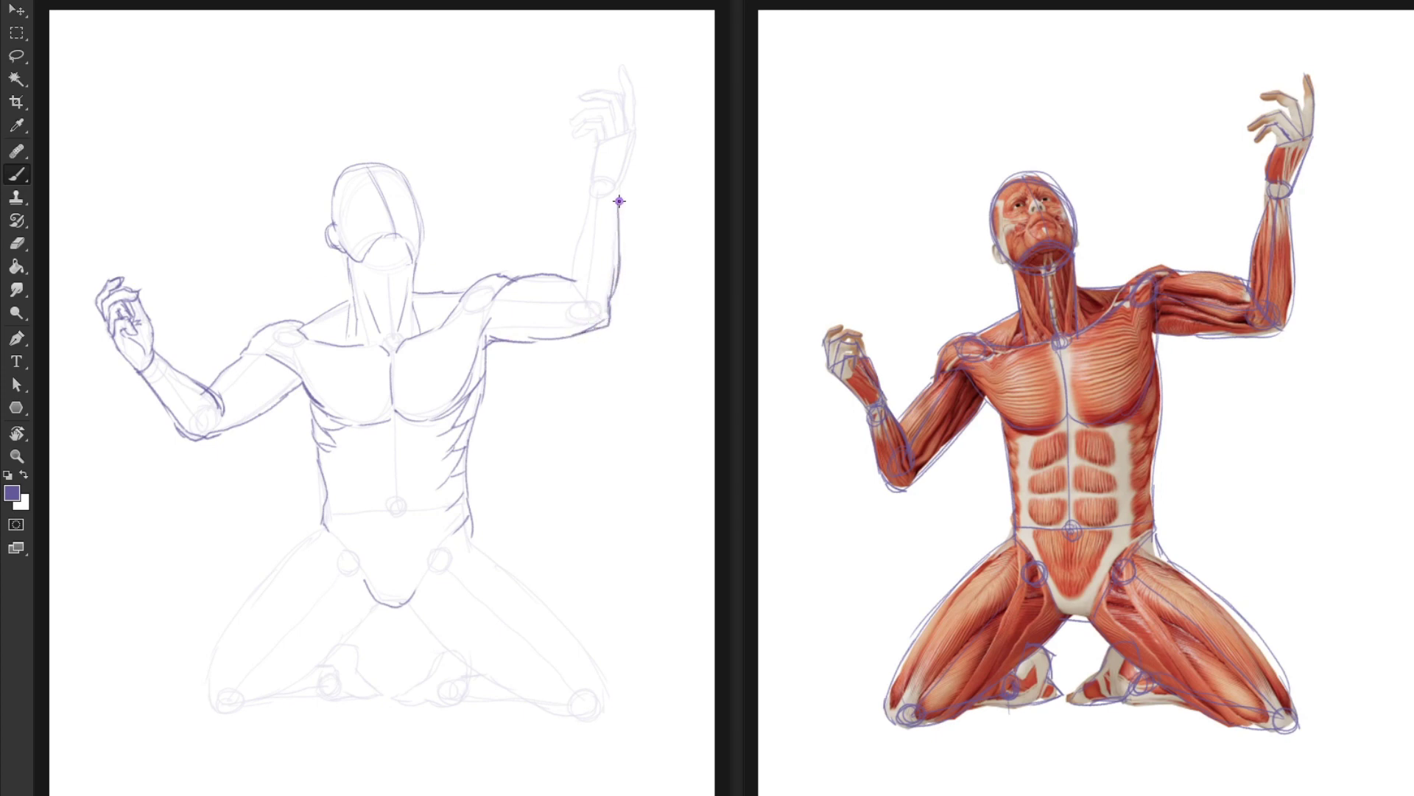
{"action": "left_click_drag", "start_coordinate": [611, 293], "coordinate": [605, 333]}
{"action": "mouse_move", "coordinate": [594, 184]}
{"action": "left_mouse_down"}
{"action": "mouse_move", "coordinate": [571, 308]}
{"action": "mouse_move", "coordinate": [566, 274]}
{"action": "left_mouse_up"}
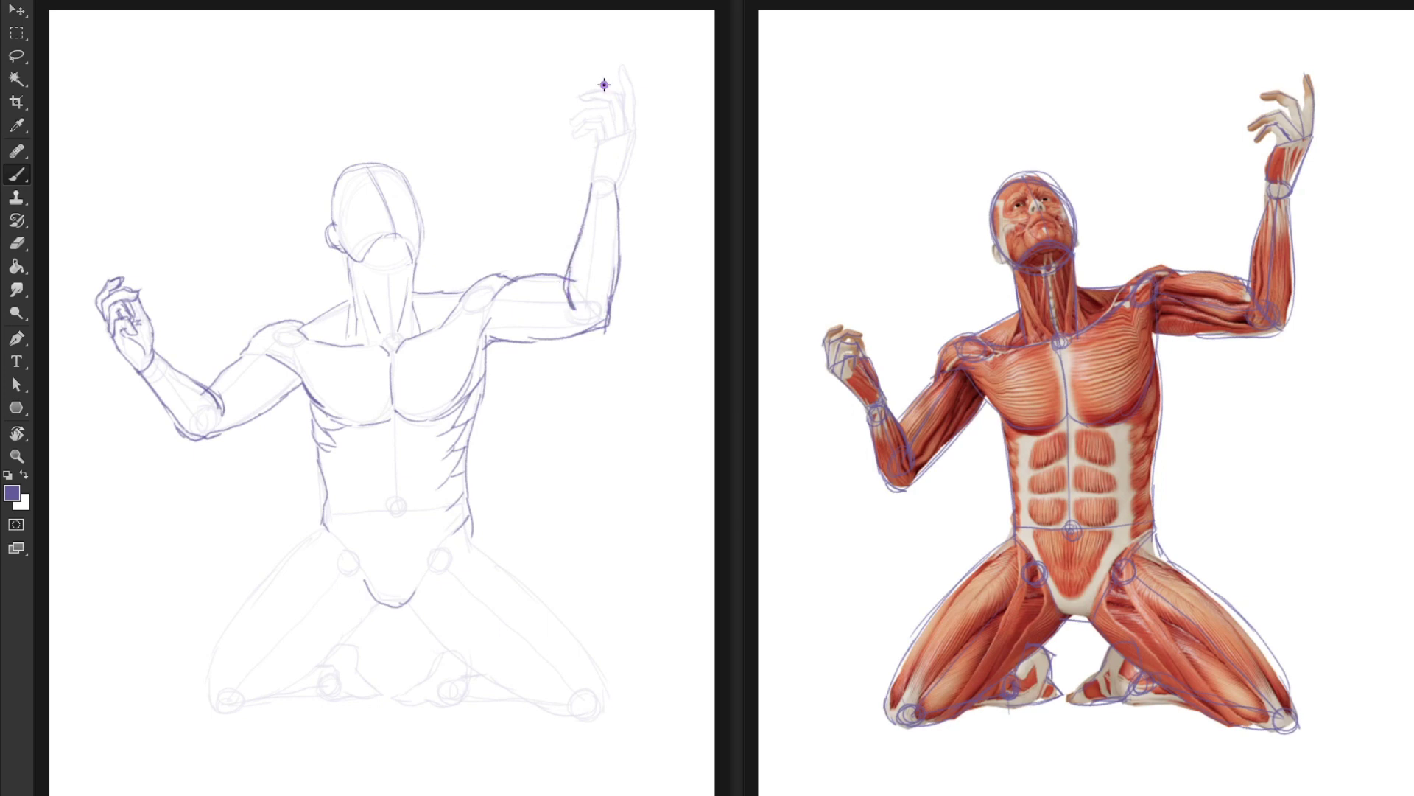
{"action": "mouse_move", "coordinate": [632, 136]}
{"action": "left_mouse_down"}
{"action": "mouse_move", "coordinate": [603, 147]}
{"action": "mouse_move", "coordinate": [590, 188]}
{"action": "mouse_move", "coordinate": [607, 147]}
{"action": "mouse_move", "coordinate": [629, 139]}
{"action": "left_mouse_up"}
{"action": "mouse_move", "coordinate": [618, 194]}
{"action": "left_mouse_down"}
{"action": "mouse_move", "coordinate": [625, 66]}
{"action": "mouse_move", "coordinate": [631, 136]}
{"action": "mouse_move", "coordinate": [608, 91]}
{"action": "mouse_move", "coordinate": [583, 94]}
{"action": "mouse_move", "coordinate": [608, 111]}
{"action": "mouse_move", "coordinate": [568, 123]}
{"action": "mouse_move", "coordinate": [593, 101]}
{"action": "mouse_move", "coordinate": [588, 132]}
{"action": "left_mouse_up"}
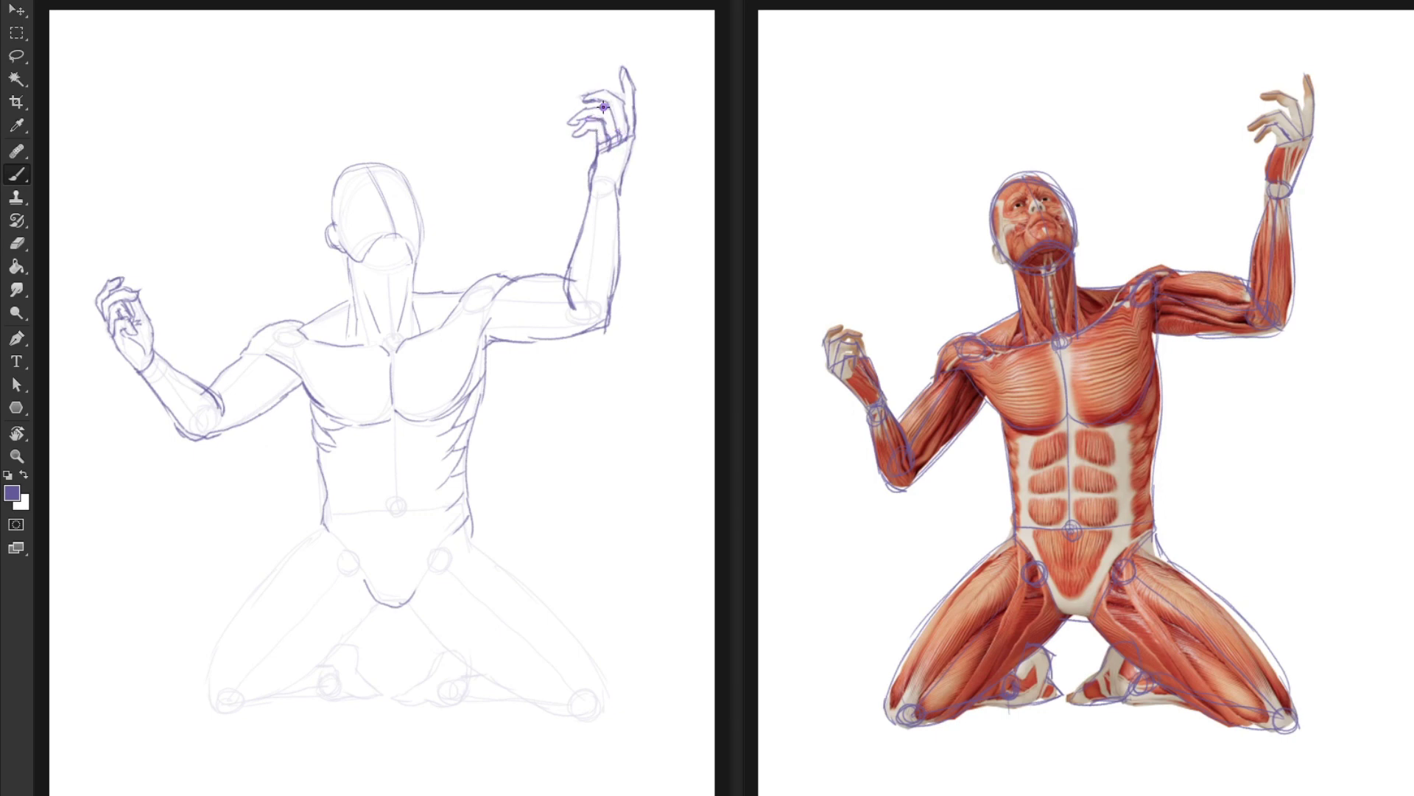
{"action": "mouse_move", "coordinate": [603, 107]}
{"action": "left_mouse_down"}
{"action": "mouse_move", "coordinate": [619, 133]}
{"action": "mouse_move", "coordinate": [606, 134]}
{"action": "left_mouse_up"}
{"action": "mouse_move", "coordinate": [623, 84]}
{"action": "left_mouse_down"}
{"action": "mouse_move", "coordinate": [623, 107]}
{"action": "mouse_move", "coordinate": [591, 93]}
{"action": "left_mouse_up"}
{"action": "mouse_move", "coordinate": [630, 144]}
{"action": "left_mouse_down"}
{"action": "mouse_move", "coordinate": [612, 189]}
{"action": "mouse_move", "coordinate": [621, 178]}
{"action": "mouse_move", "coordinate": [620, 277]}
{"action": "left_mouse_up"}
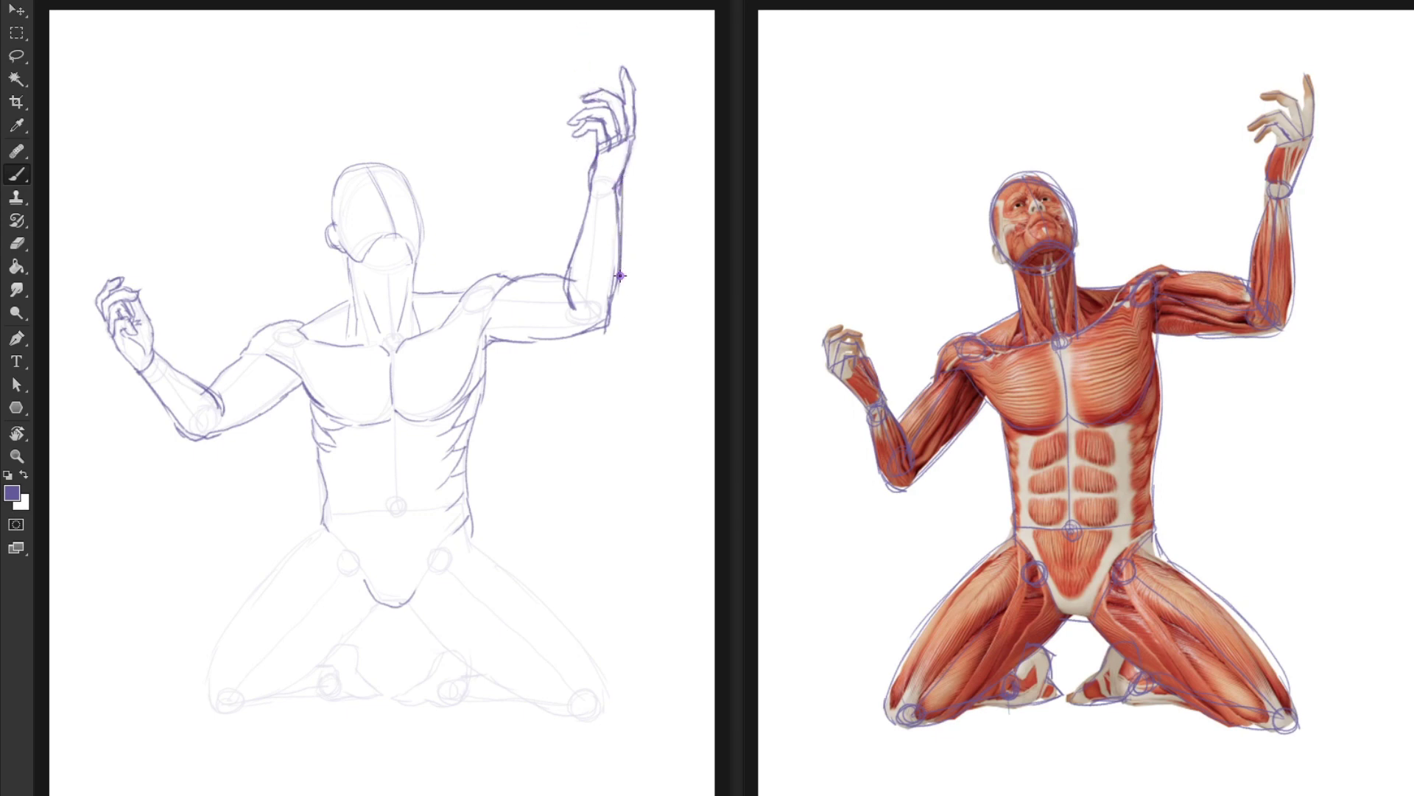
- Contour the outer thigh, knee and inner thigh of the figure's left leg over the faded sketch
{"action": "left_click_drag", "start_coordinate": [471, 535], "coordinate": [546, 618]}
{"action": "mouse_move", "coordinate": [479, 542]}
{"action": "left_mouse_down"}
{"action": "mouse_move", "coordinate": [581, 642]}
{"action": "mouse_move", "coordinate": [603, 689]}
{"action": "mouse_move", "coordinate": [567, 718]}
{"action": "left_mouse_up"}
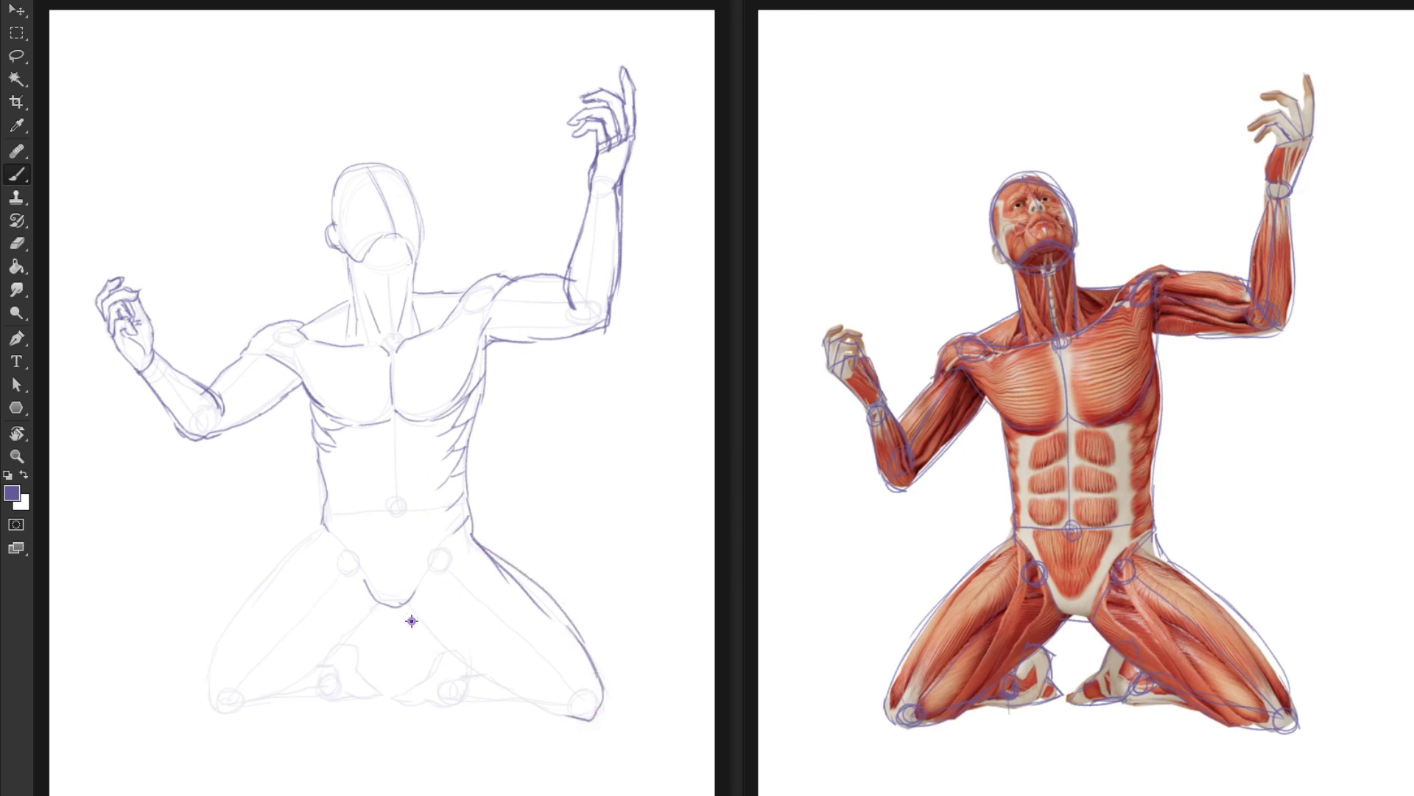
{"action": "mouse_move", "coordinate": [407, 613]}
{"action": "left_mouse_down"}
{"action": "mouse_move", "coordinate": [461, 670]}
{"action": "mouse_move", "coordinate": [557, 718]}
{"action": "mouse_move", "coordinate": [602, 707]}
{"action": "mouse_move", "coordinate": [600, 674]}
{"action": "left_mouse_up"}
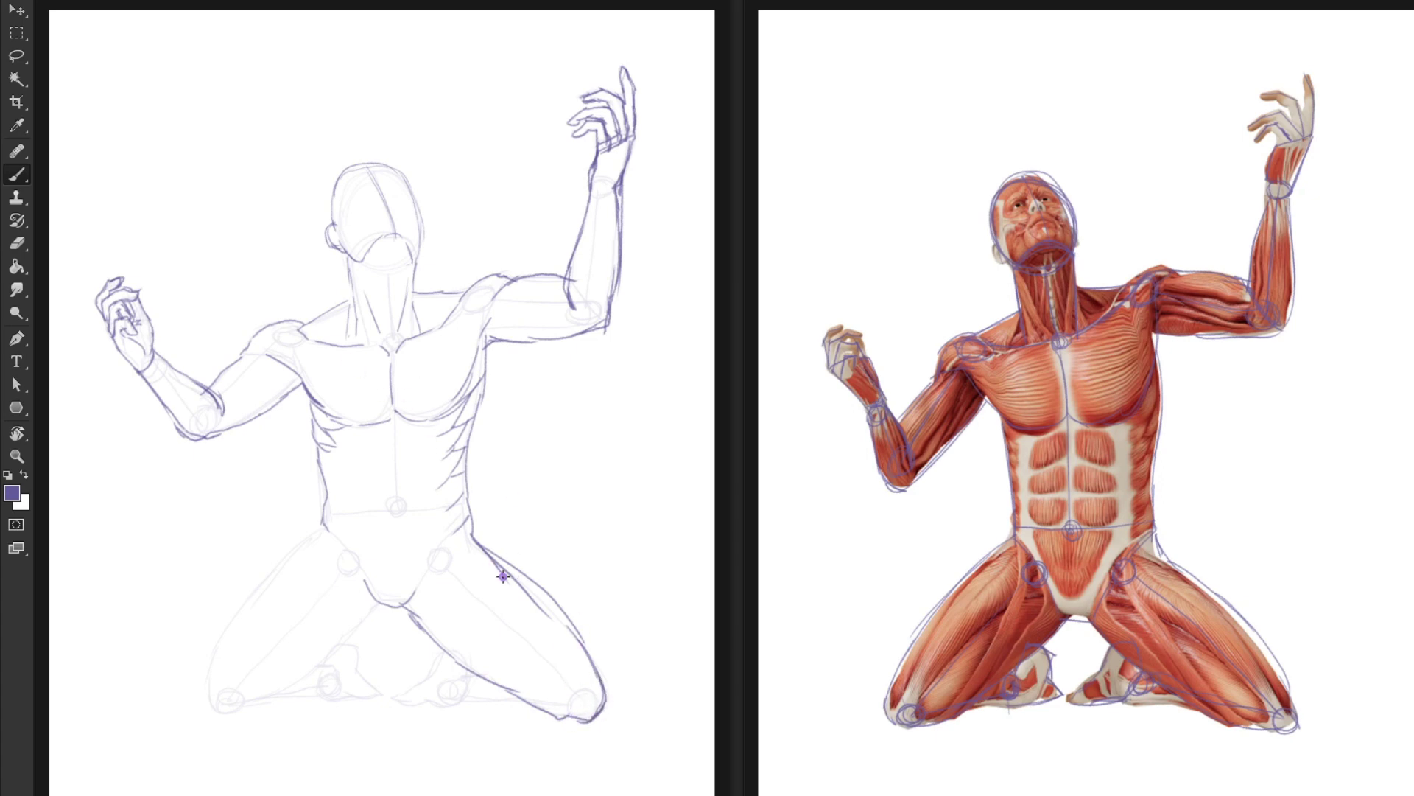
{"action": "key", "text": "e"}
{"action": "key", "text": "b"}
- Contour the thigh and knee of the figure's right leg and add its inner thigh muscle line
{"action": "mouse_move", "coordinate": [310, 534]}
{"action": "left_mouse_down"}
{"action": "mouse_move", "coordinate": [232, 613]}
{"action": "mouse_move", "coordinate": [203, 691]}
{"action": "mouse_move", "coordinate": [208, 706]}
{"action": "mouse_move", "coordinate": [256, 705]}
{"action": "mouse_move", "coordinate": [309, 667]}
{"action": "left_mouse_up"}
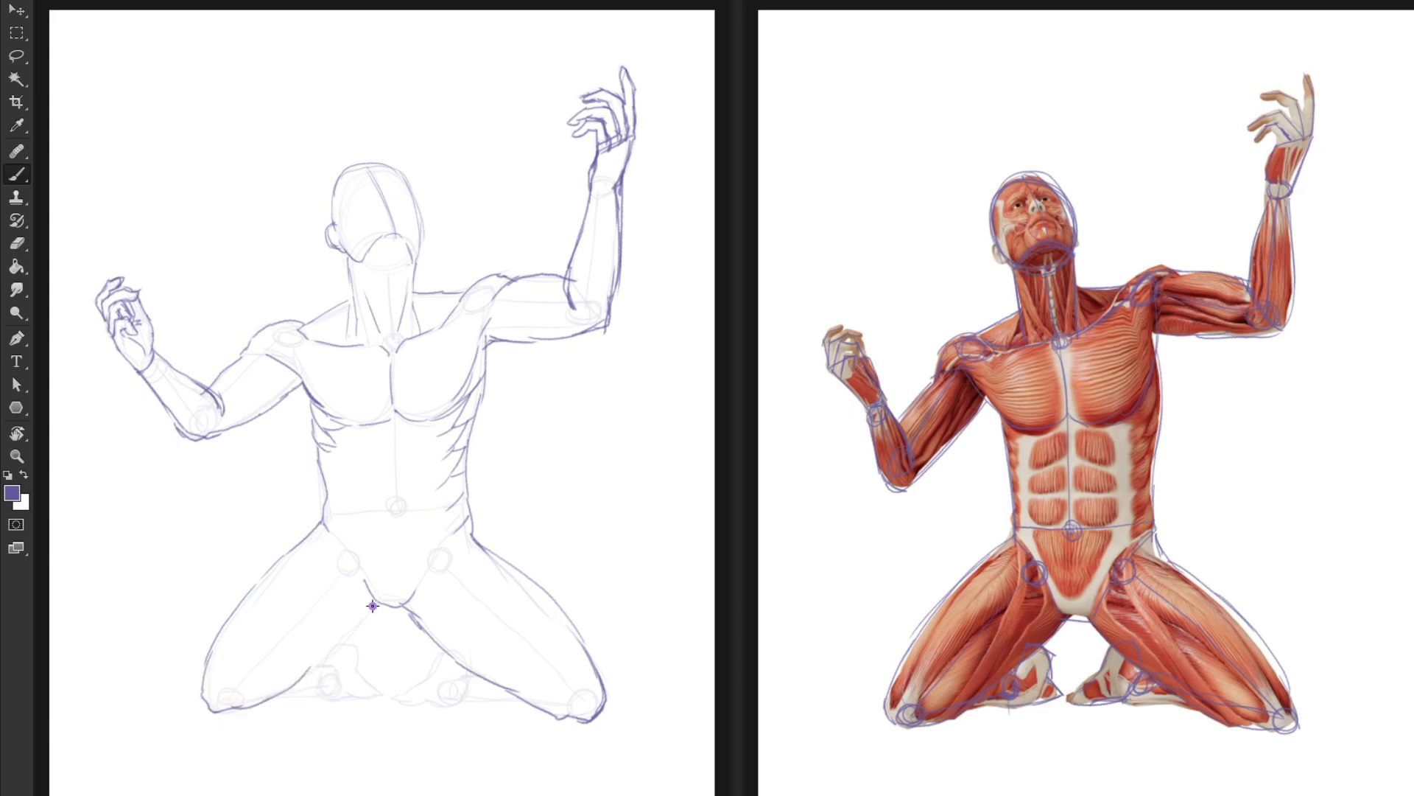
{"action": "left_click_drag", "start_coordinate": [370, 614], "coordinate": [271, 697]}
{"action": "left_click_drag", "start_coordinate": [319, 539], "coordinate": [268, 656]}
- Define the groin and hip lines and draw the abdominal muscle segments on both sides of the midline
{"action": "mouse_move", "coordinate": [343, 543]}
{"action": "left_mouse_down"}
{"action": "mouse_move", "coordinate": [363, 572]}
{"action": "mouse_move", "coordinate": [426, 574]}
{"action": "left_mouse_up"}
{"action": "mouse_move", "coordinate": [397, 433]}
{"action": "left_mouse_down"}
{"action": "mouse_move", "coordinate": [428, 434]}
{"action": "mouse_move", "coordinate": [430, 454]}
{"action": "mouse_move", "coordinate": [398, 484]}
{"action": "mouse_move", "coordinate": [414, 450]}
{"action": "mouse_move", "coordinate": [397, 508]}
{"action": "left_mouse_up"}
{"action": "left_click_drag", "start_coordinate": [406, 509], "coordinate": [427, 507]}
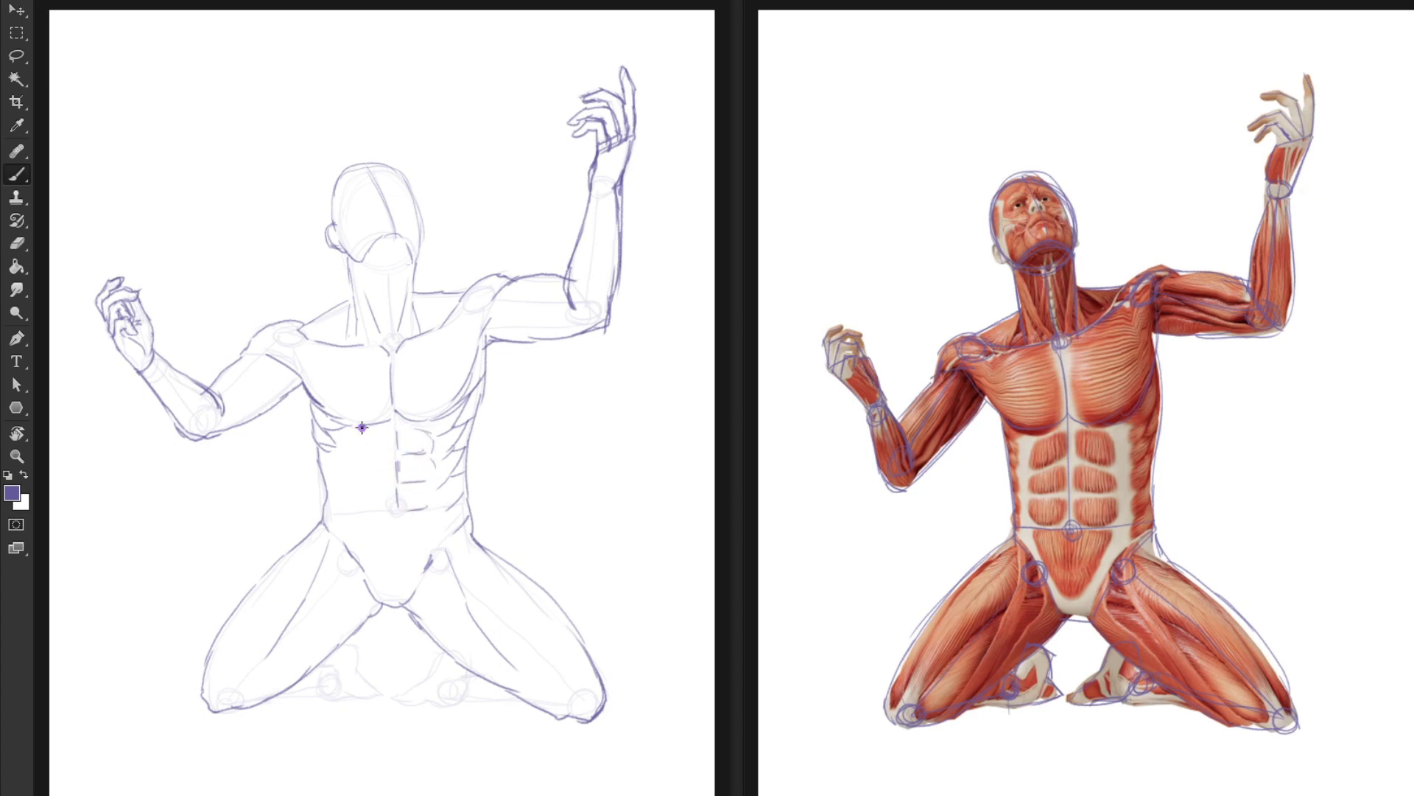
{"action": "mouse_move", "coordinate": [391, 458]}
{"action": "left_mouse_down"}
{"action": "mouse_move", "coordinate": [350, 454]}
{"action": "mouse_move", "coordinate": [387, 434]}
{"action": "mouse_move", "coordinate": [350, 442]}
{"action": "mouse_move", "coordinate": [368, 481]}
{"action": "mouse_move", "coordinate": [354, 484]}
{"action": "mouse_move", "coordinate": [313, 439]}
{"action": "mouse_move", "coordinate": [322, 527]}
{"action": "mouse_move", "coordinate": [309, 517]}
{"action": "mouse_move", "coordinate": [271, 567]}
{"action": "left_mouse_up"}
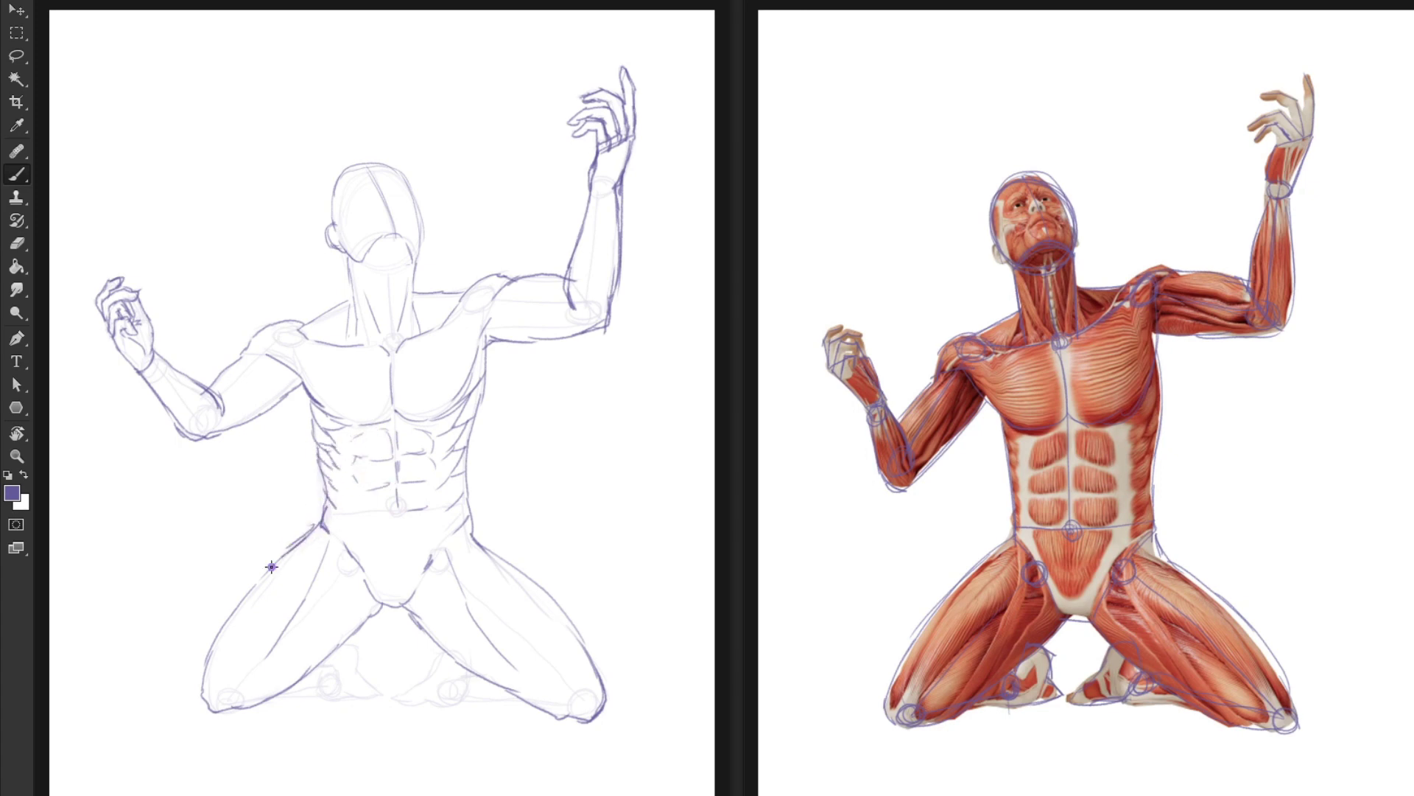
{"action": "left_click_drag", "start_coordinate": [470, 536], "coordinate": [515, 559]}
{"action": "left_click_drag", "start_coordinate": [365, 507], "coordinate": [403, 508]}
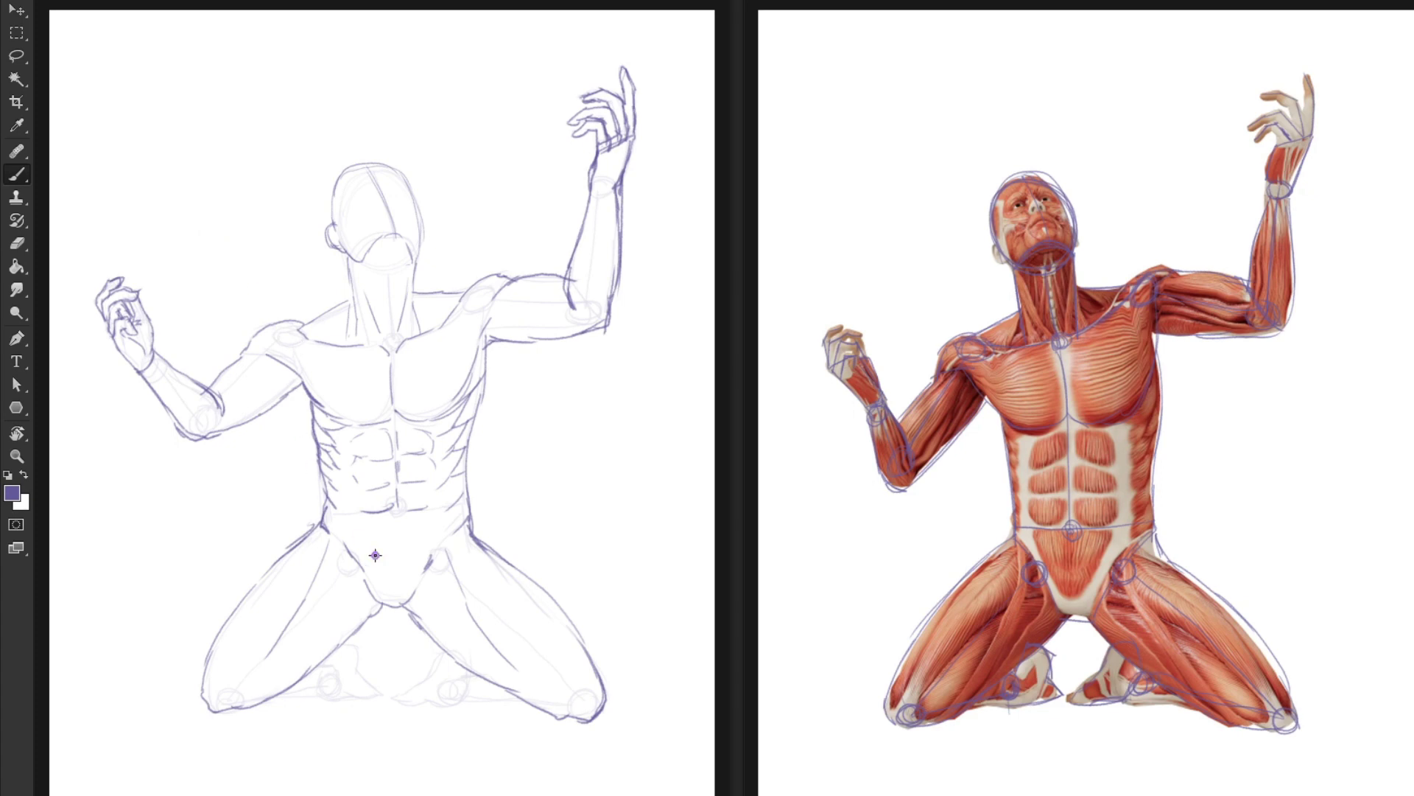
- Draw the refined contours of both feet and folded lower legs behind the thighs
{"action": "left_click_drag", "start_coordinate": [339, 644], "coordinate": [374, 688]}
{"action": "left_click_drag", "start_coordinate": [331, 697], "coordinate": [274, 697]}
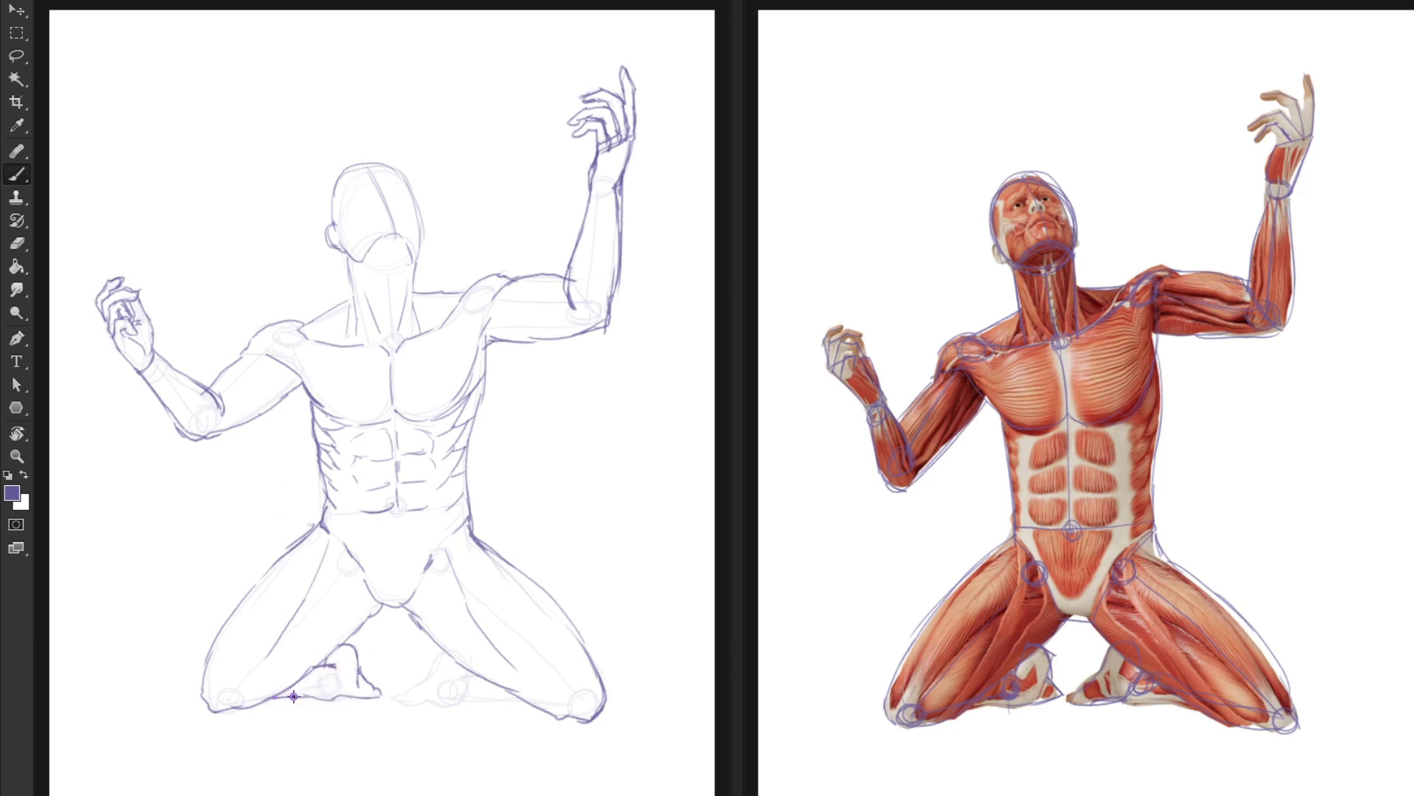
{"action": "mouse_move", "coordinate": [296, 696]}
{"action": "left_mouse_down"}
{"action": "mouse_move", "coordinate": [269, 702]}
{"action": "mouse_move", "coordinate": [342, 697]}
{"action": "left_mouse_up"}
{"action": "mouse_move", "coordinate": [440, 656]}
{"action": "left_mouse_down"}
{"action": "mouse_move", "coordinate": [414, 694]}
{"action": "mouse_move", "coordinate": [520, 700]}
{"action": "left_mouse_up"}
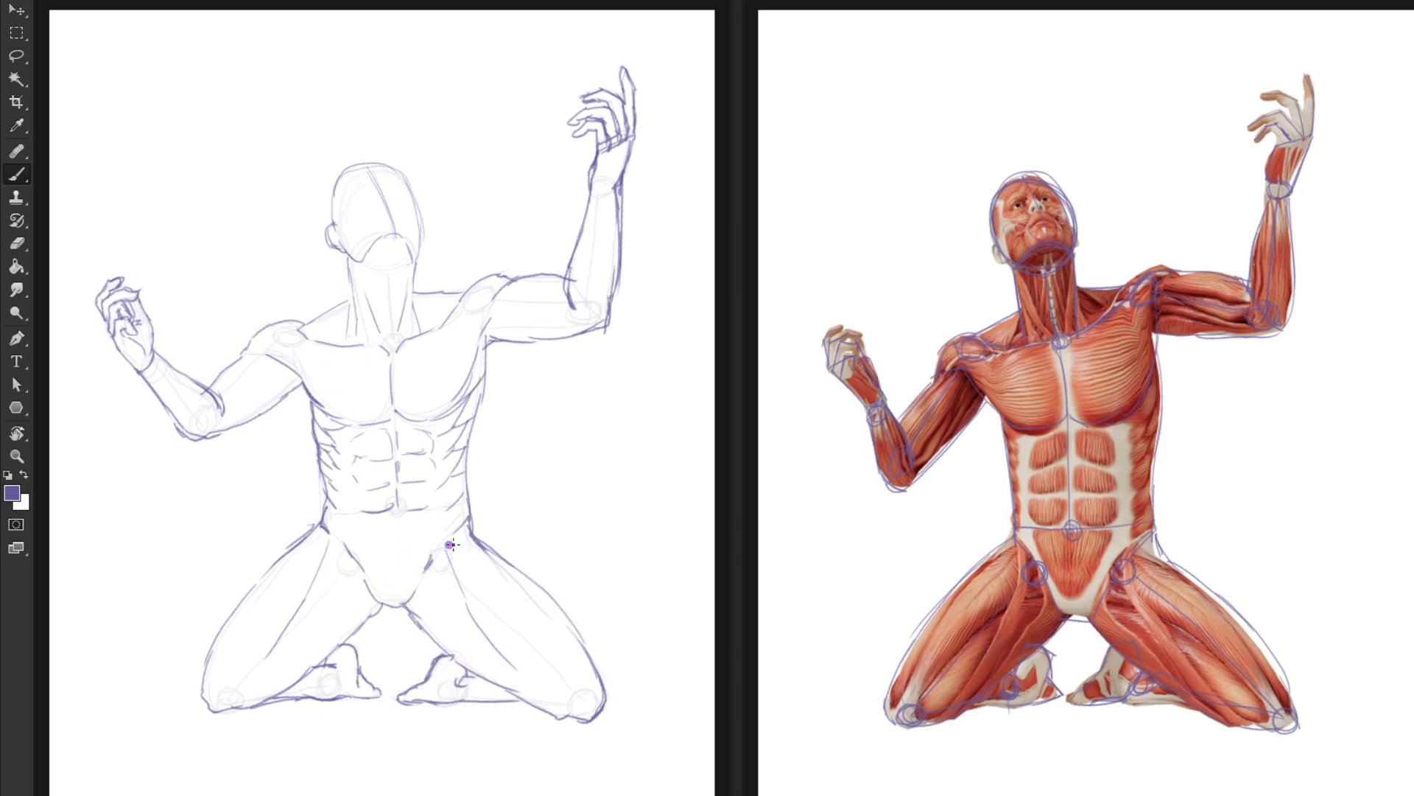
{"action": "mouse_move", "coordinate": [569, 617]}
{"action": "left_mouse_down"}
{"action": "mouse_move", "coordinate": [604, 689]}
{"action": "mouse_move", "coordinate": [574, 721]}
{"action": "mouse_move", "coordinate": [515, 692]}
{"action": "left_mouse_up"}
- Strengthen the head's outline, jaw and ears, and add a curved brow line and a darker facial centre line
{"action": "mouse_move", "coordinate": [345, 246]}
{"action": "left_mouse_down"}
{"action": "mouse_move", "coordinate": [420, 251]}
{"action": "mouse_move", "coordinate": [407, 187]}
{"action": "mouse_move", "coordinate": [424, 220]}
{"action": "mouse_move", "coordinate": [395, 167]}
{"action": "mouse_move", "coordinate": [335, 175]}
{"action": "mouse_move", "coordinate": [328, 226]}
{"action": "mouse_move", "coordinate": [327, 192]}
{"action": "mouse_move", "coordinate": [353, 160]}
{"action": "mouse_move", "coordinate": [372, 158]}
{"action": "mouse_move", "coordinate": [344, 171]}
{"action": "mouse_move", "coordinate": [394, 164]}
{"action": "left_mouse_up"}
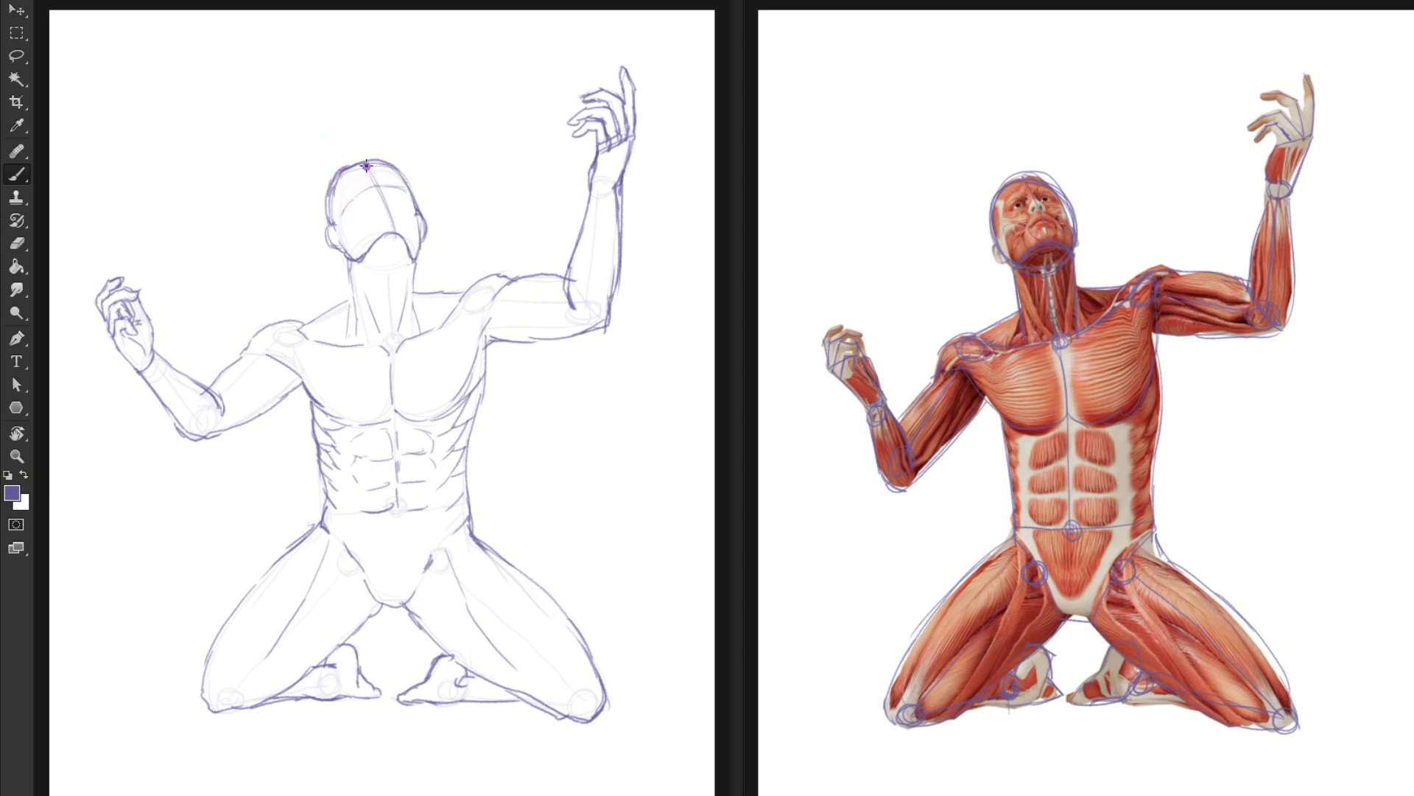
{"action": "left_click_drag", "start_coordinate": [366, 167], "coordinate": [400, 246]}
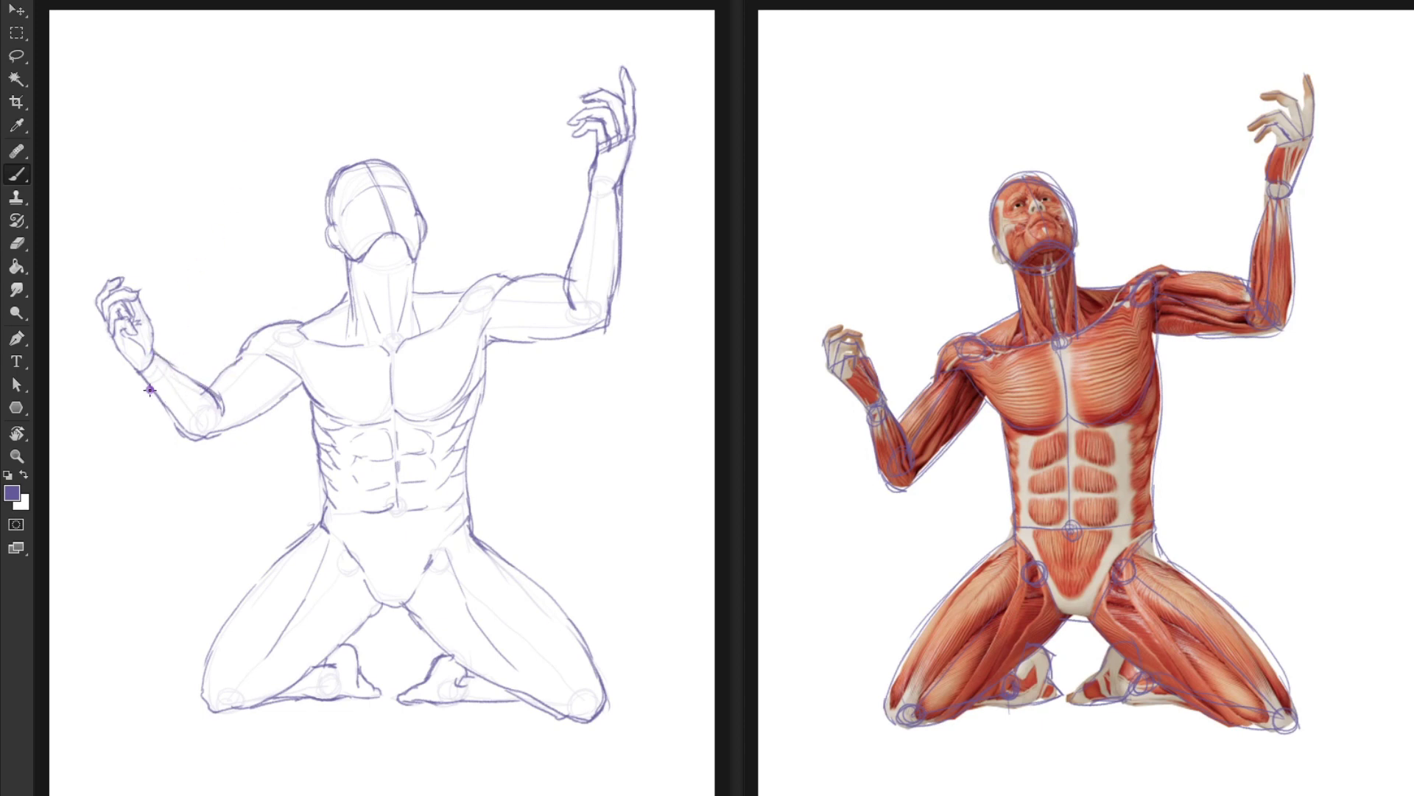
- Rough in a lower elbow for the lowered arm, erase the old elbow lines and redraw the upper arm's underside
{"action": "mouse_move", "coordinate": [149, 390]}
{"action": "left_mouse_down"}
{"action": "mouse_move", "coordinate": [185, 434]}
{"action": "mouse_move", "coordinate": [198, 427]}
{"action": "mouse_move", "coordinate": [187, 439]}
{"action": "mouse_move", "coordinate": [175, 424]}
{"action": "mouse_move", "coordinate": [205, 456]}
{"action": "left_mouse_up"}
{"action": "left_click_drag", "start_coordinate": [290, 401], "coordinate": [207, 452]}
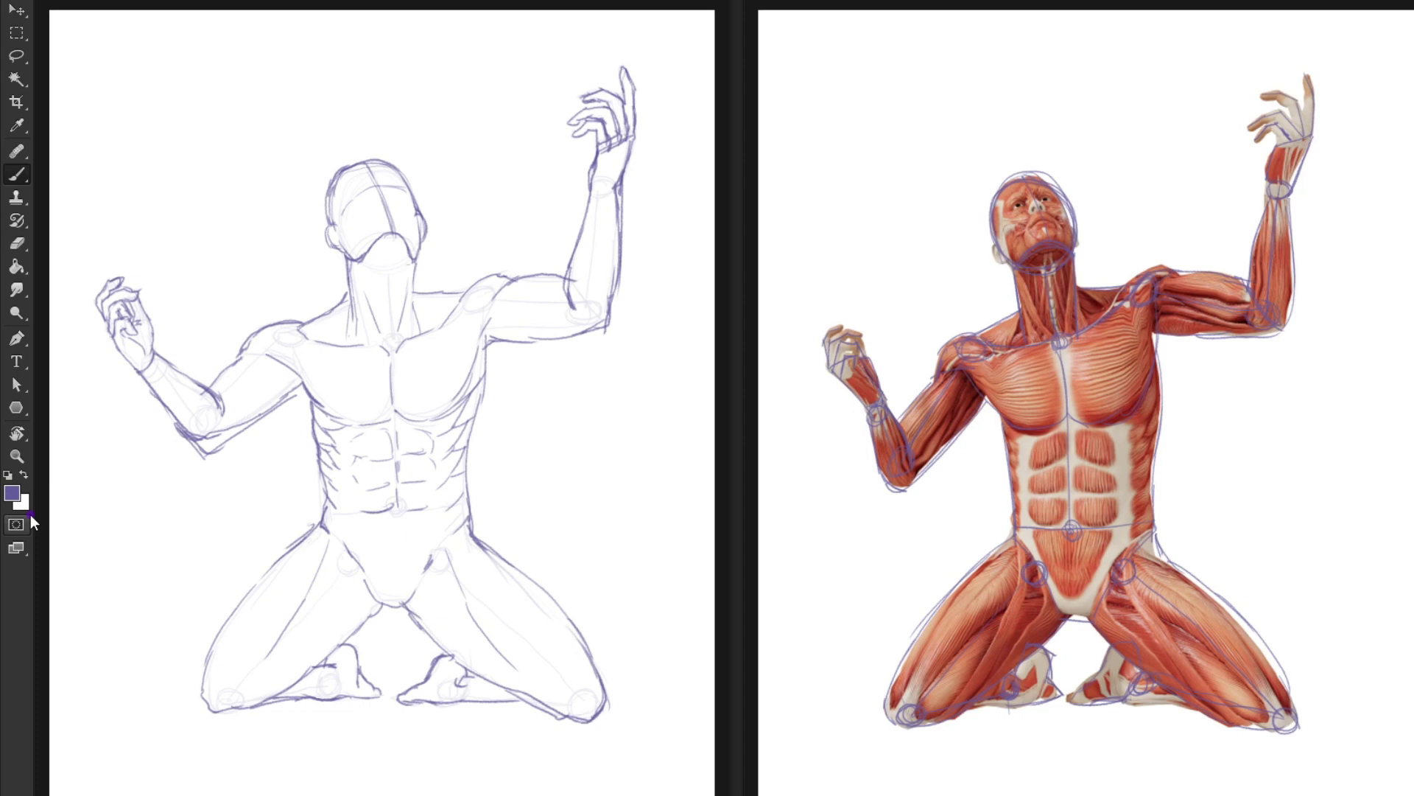
{"action": "key", "text": "e"}
{"action": "mouse_move", "coordinate": [187, 425]}
{"action": "left_mouse_down"}
{"action": "mouse_move", "coordinate": [196, 401]}
{"action": "mouse_move", "coordinate": [211, 439]}
{"action": "left_mouse_up"}
{"action": "key", "text": "b"}
{"action": "left_click_drag", "start_coordinate": [291, 390], "coordinate": [214, 462]}
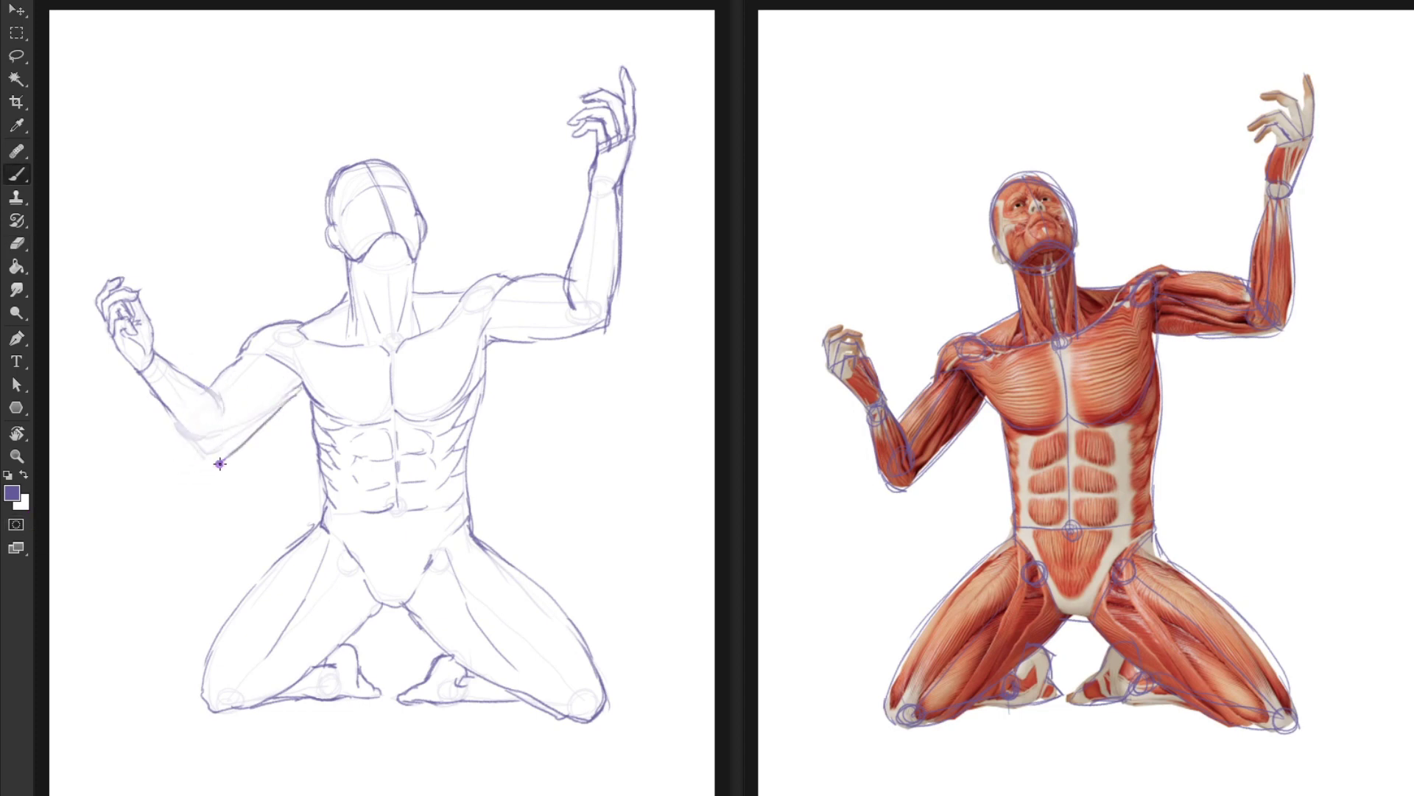
- Redraw the lowered arm's forearm, inner elbow and shoulder contours to fit the lower elbow, erasing the old lines
{"action": "left_click_drag", "start_coordinate": [147, 377], "coordinate": [202, 468]}
{"action": "key", "text": "e"}
{"action": "mouse_move", "coordinate": [228, 405]}
{"action": "left_mouse_down"}
{"action": "mouse_move", "coordinate": [158, 373]}
{"action": "mouse_move", "coordinate": [220, 431]}
{"action": "mouse_move", "coordinate": [152, 347]}
{"action": "left_mouse_up"}
{"action": "key", "text": "b"}
{"action": "mouse_move", "coordinate": [219, 379]}
{"action": "left_mouse_down"}
{"action": "mouse_move", "coordinate": [289, 316]}
{"action": "mouse_move", "coordinate": [247, 345]}
{"action": "mouse_move", "coordinate": [308, 319]}
{"action": "mouse_move", "coordinate": [260, 344]}
{"action": "mouse_move", "coordinate": [213, 410]}
{"action": "mouse_move", "coordinate": [254, 352]}
{"action": "mouse_move", "coordinate": [216, 398]}
{"action": "mouse_move", "coordinate": [140, 380]}
{"action": "mouse_move", "coordinate": [212, 464]}
{"action": "left_mouse_up"}
{"action": "key", "text": "e"}
{"action": "key", "text": "b"}
{"action": "key", "text": "e"}
{"action": "key", "text": "b"}
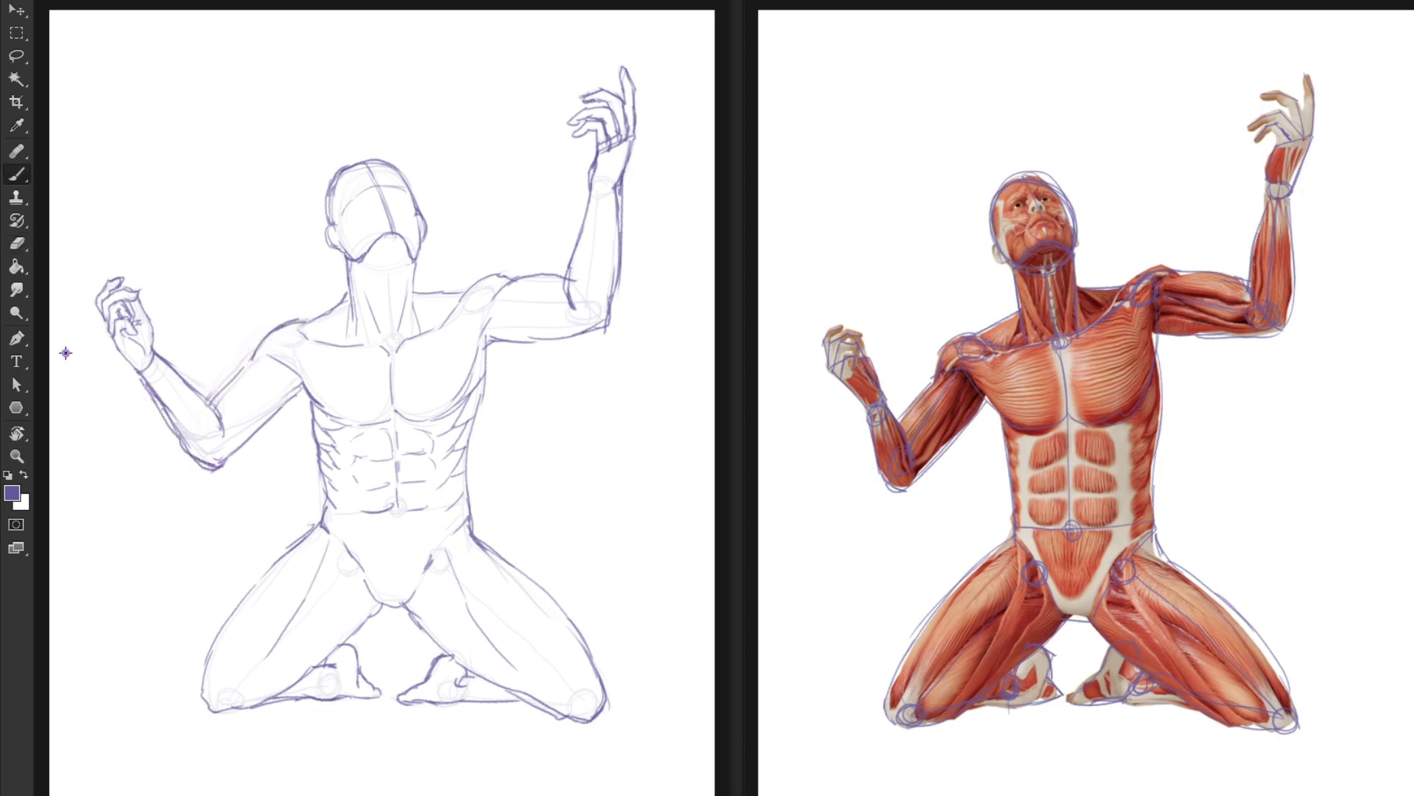
- Lasso the raised arm's forearm and hand, move them down to shorten the arm, and deselect
{"action": "key", "text": "l"}
{"action": "mouse_move", "coordinate": [551, 210]}
{"action": "left_mouse_down"}
{"action": "mouse_move", "coordinate": [564, 283]}
{"action": "mouse_move", "coordinate": [559, 107]}
{"action": "mouse_move", "coordinate": [584, 55]}
{"action": "left_mouse_up"}
{"action": "key", "text": "ctrl+t"}
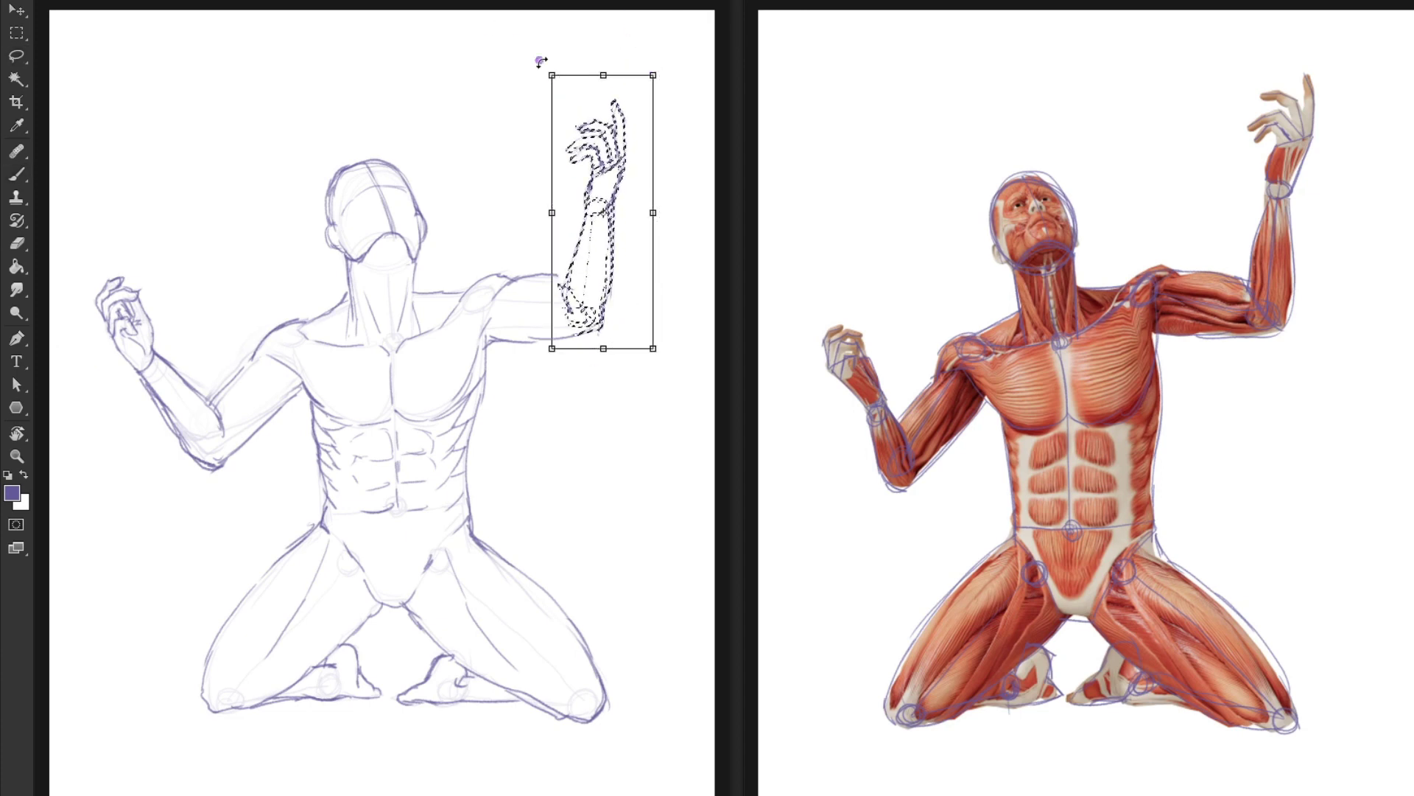
{"action": "key", "text": "Return"}
{"action": "key", "text": "ctrl+d"}
{"action": "key", "text": "b"}
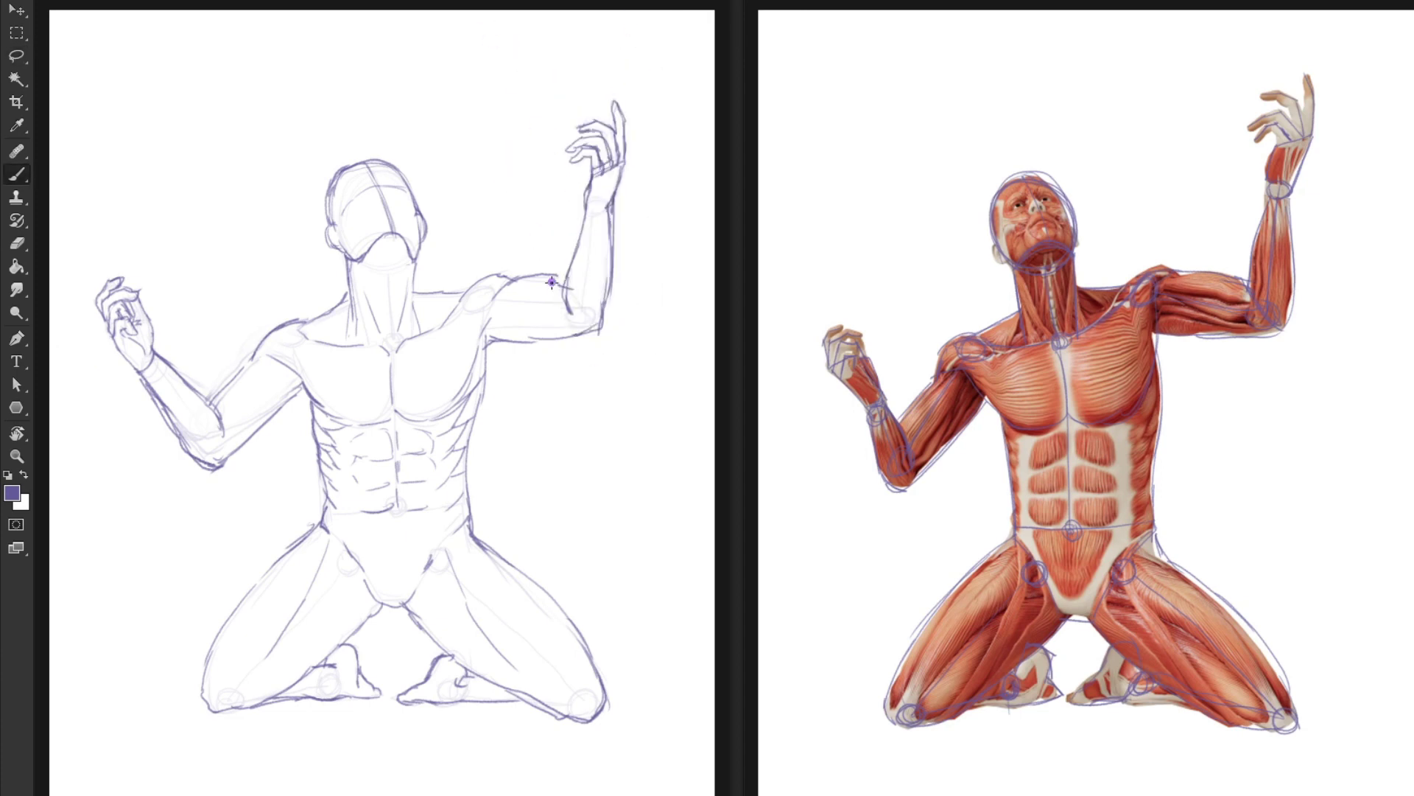
- Redraw the top of the raised upper arm, its shoulder and the adjoining trapezius line
{"action": "mouse_move", "coordinate": [564, 282]}
{"action": "left_mouse_down"}
{"action": "mouse_move", "coordinate": [495, 289]}
{"action": "mouse_move", "coordinate": [567, 283]}
{"action": "mouse_move", "coordinate": [501, 272]}
{"action": "mouse_move", "coordinate": [493, 281]}
{"action": "mouse_move", "coordinate": [516, 283]}
{"action": "mouse_move", "coordinate": [435, 321]}
{"action": "left_mouse_up"}
{"action": "key", "text": "e"}
{"action": "key", "text": "b"}
{"action": "mouse_move", "coordinate": [475, 286]}
{"action": "left_mouse_down"}
{"action": "mouse_move", "coordinate": [453, 306]}
{"action": "mouse_move", "coordinate": [303, 331]}
{"action": "mouse_move", "coordinate": [319, 341]}
{"action": "mouse_move", "coordinate": [423, 299]}
{"action": "left_mouse_up"}
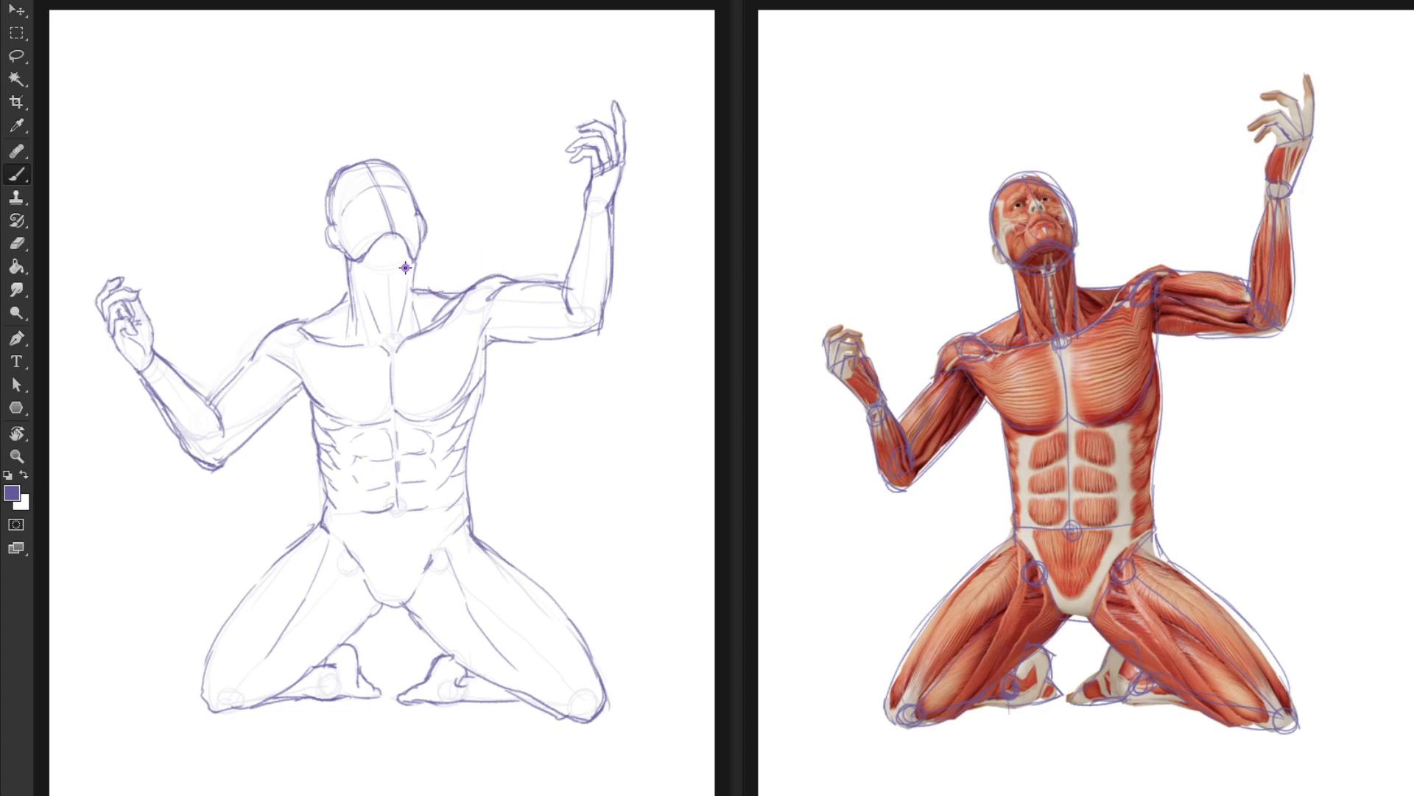
- Clean up the side of the head and the jaw with the eraser, and redraw the neck muscle lines
{"action": "key", "text": "e"}
{"action": "left_click_drag", "start_coordinate": [406, 267], "coordinate": [401, 248]}
{"action": "key", "text": "b"}
{"action": "key", "text": "e"}
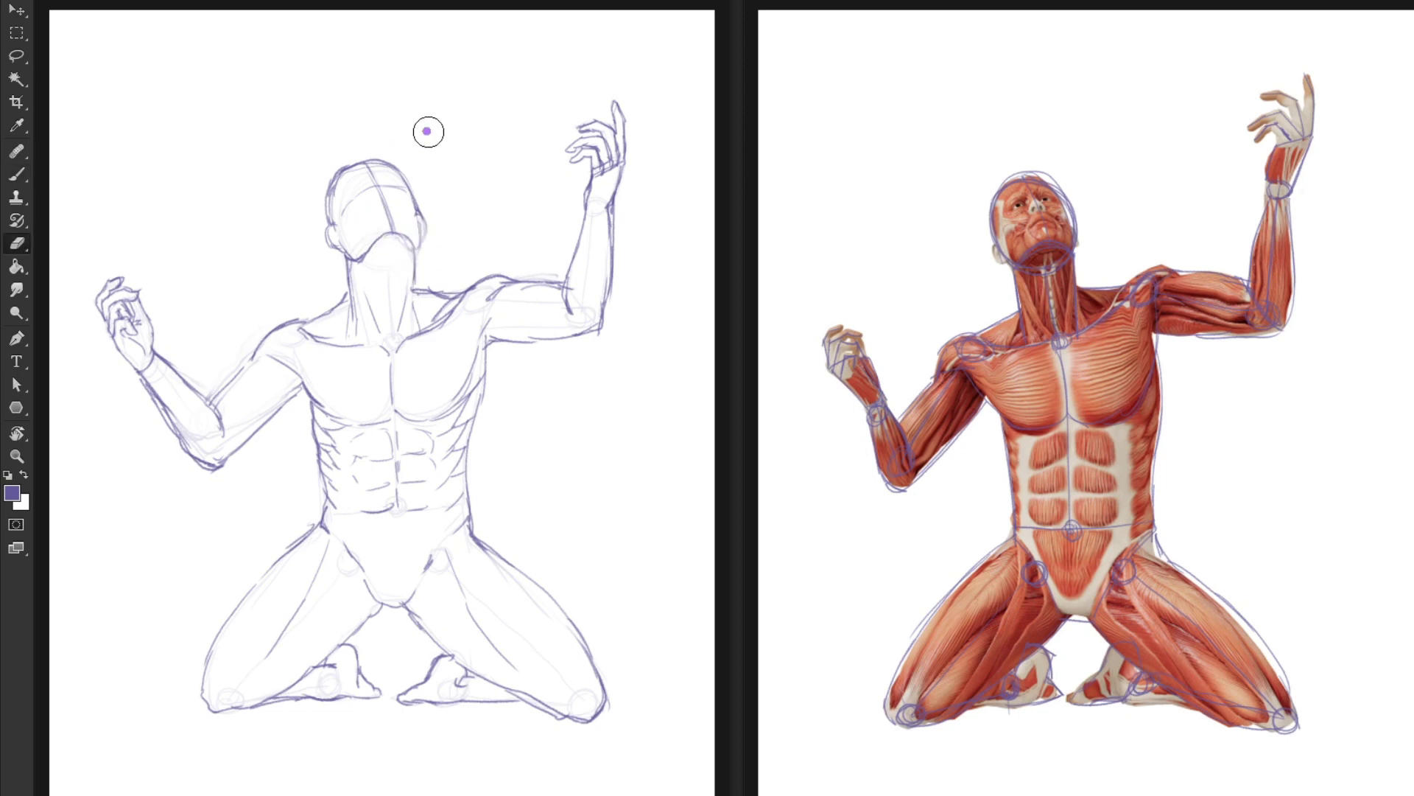
{"action": "key", "text": "b"}
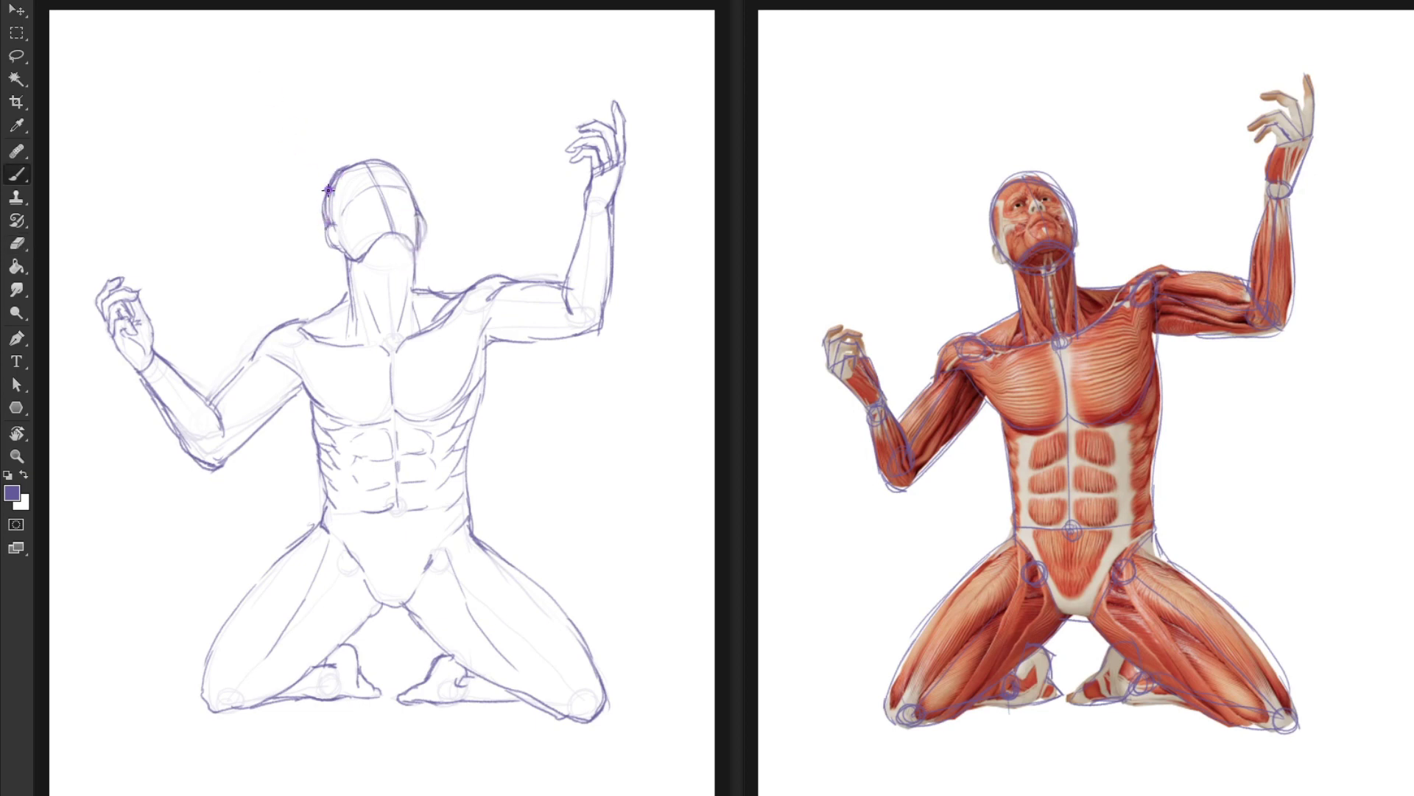
{"action": "key", "text": "e"}
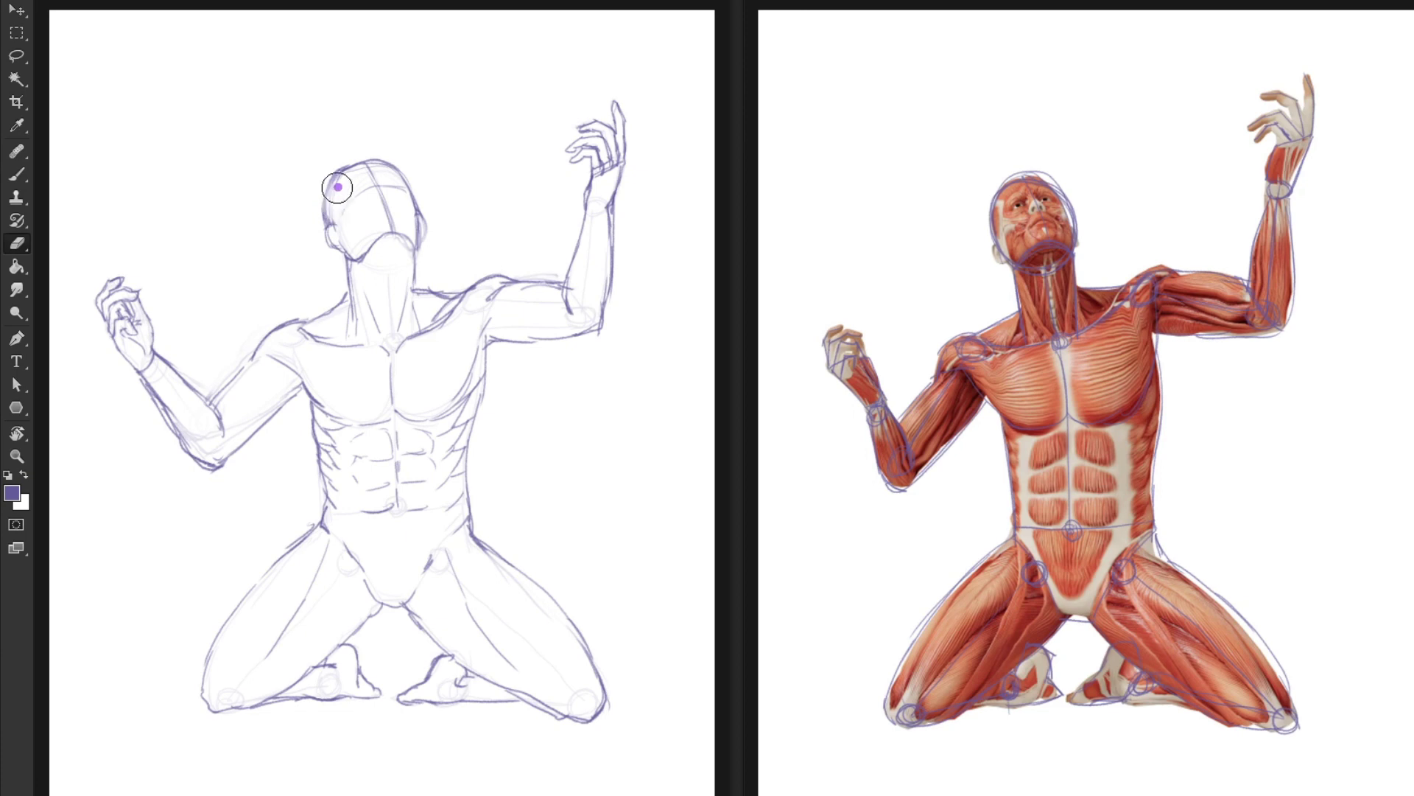
{"action": "key", "text": "b"}
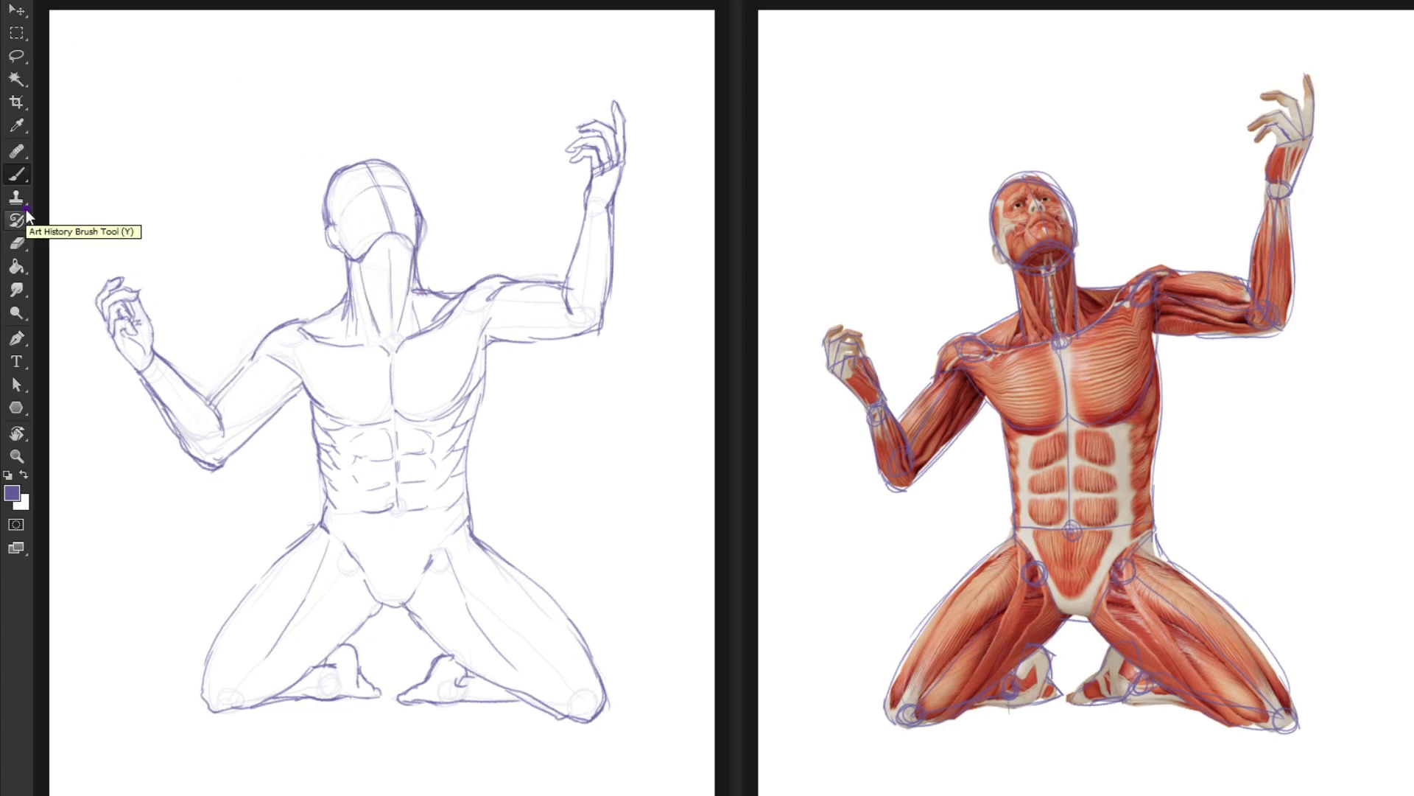
- Reinforce the contours of both legs, add thigh muscle and knee lines, and extend the abdominal midline below the navel
{"action": "mouse_move", "coordinate": [249, 582]}
{"action": "left_mouse_down"}
{"action": "mouse_move", "coordinate": [210, 712]}
{"action": "mouse_move", "coordinate": [252, 673]}
{"action": "mouse_move", "coordinate": [209, 694]}
{"action": "mouse_move", "coordinate": [252, 600]}
{"action": "mouse_move", "coordinate": [225, 643]}
{"action": "left_mouse_up"}
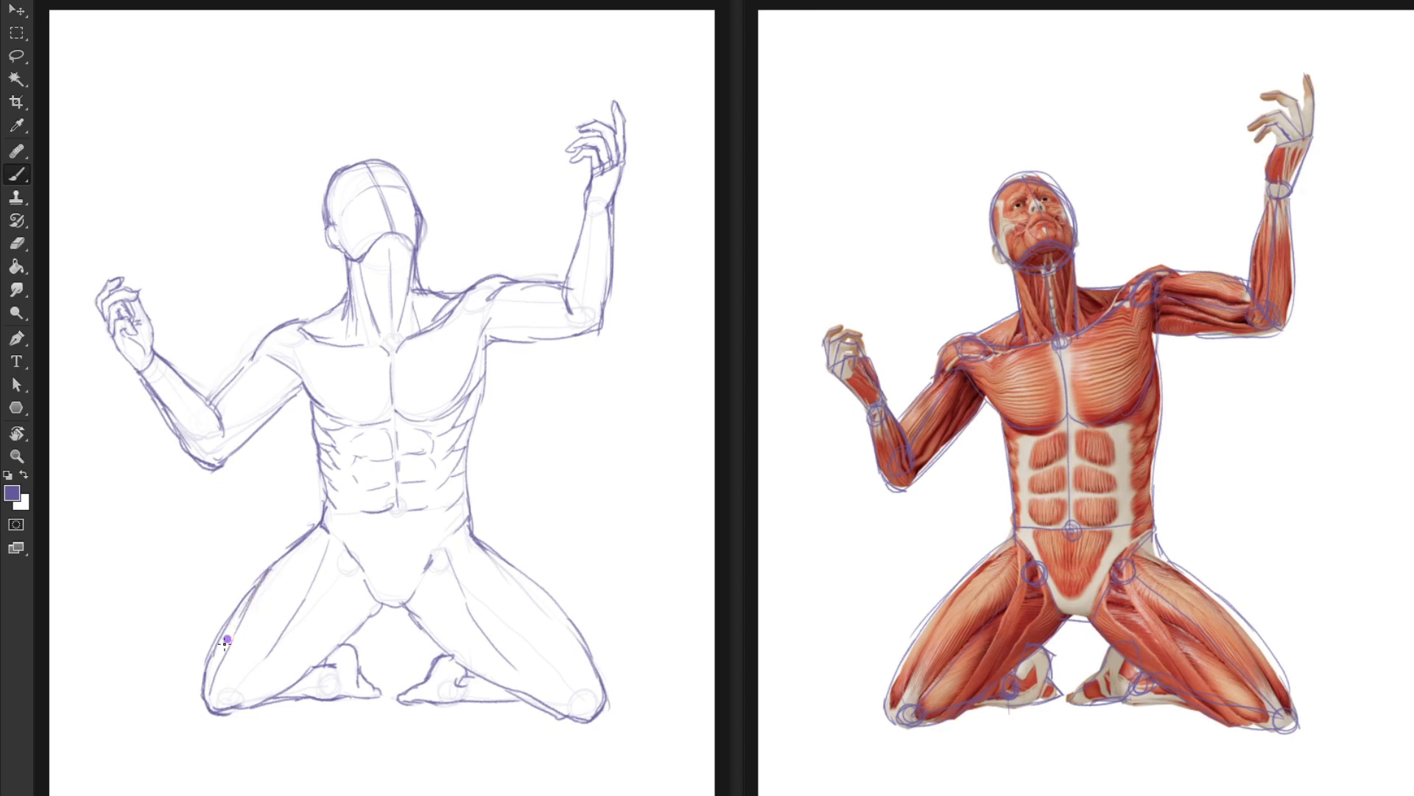
{"action": "left_click_drag", "start_coordinate": [366, 598], "coordinate": [304, 655]}
{"action": "mouse_move", "coordinate": [422, 584]}
{"action": "left_mouse_down"}
{"action": "mouse_move", "coordinate": [441, 616]}
{"action": "mouse_move", "coordinate": [478, 652]}
{"action": "left_mouse_up"}
{"action": "left_click_drag", "start_coordinate": [522, 571], "coordinate": [589, 703]}
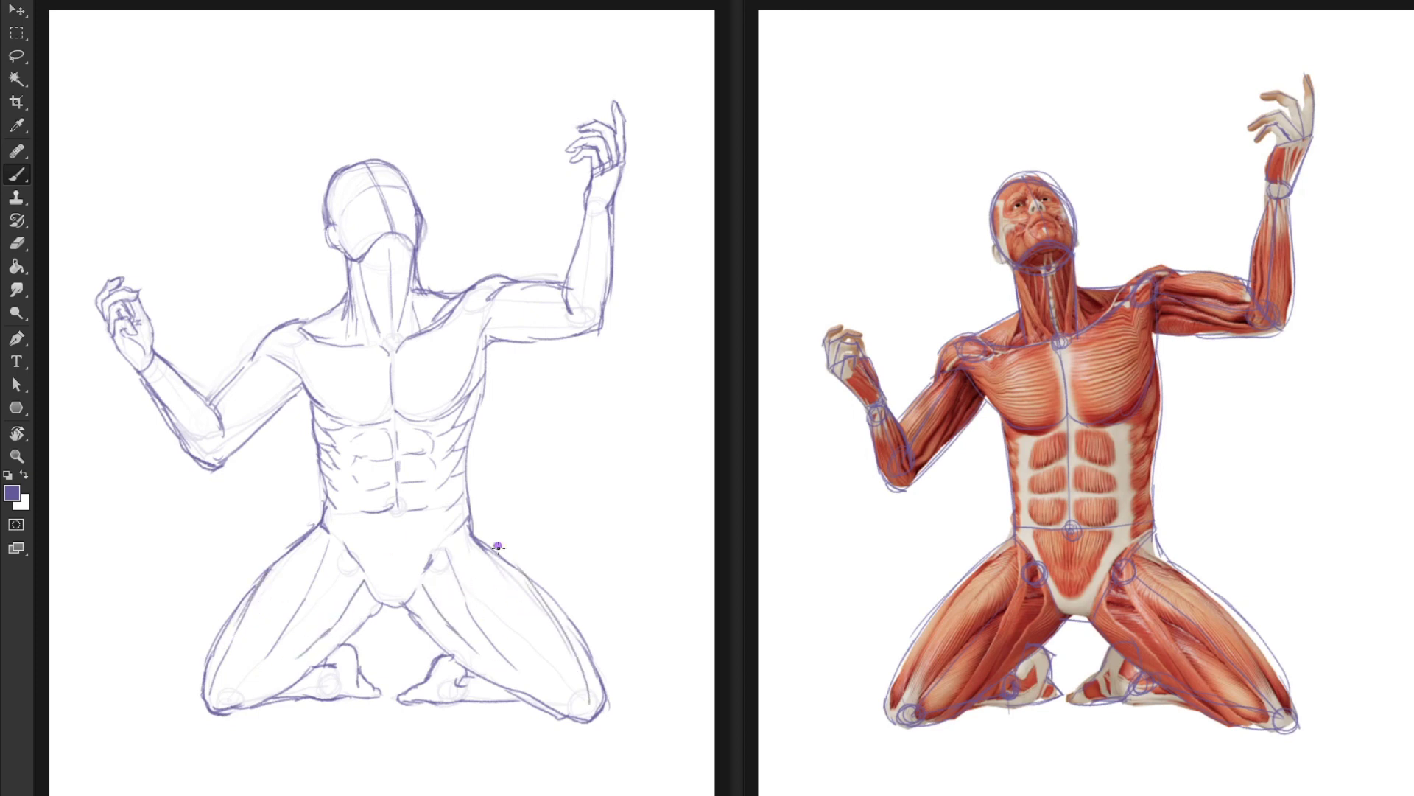
{"action": "left_click_drag", "start_coordinate": [498, 546], "coordinate": [545, 602]}
{"action": "left_click_drag", "start_coordinate": [590, 691], "coordinate": [593, 704]}
{"action": "left_click_drag", "start_coordinate": [240, 703], "coordinate": [278, 678]}
{"action": "left_click_drag", "start_coordinate": [393, 515], "coordinate": [393, 541]}
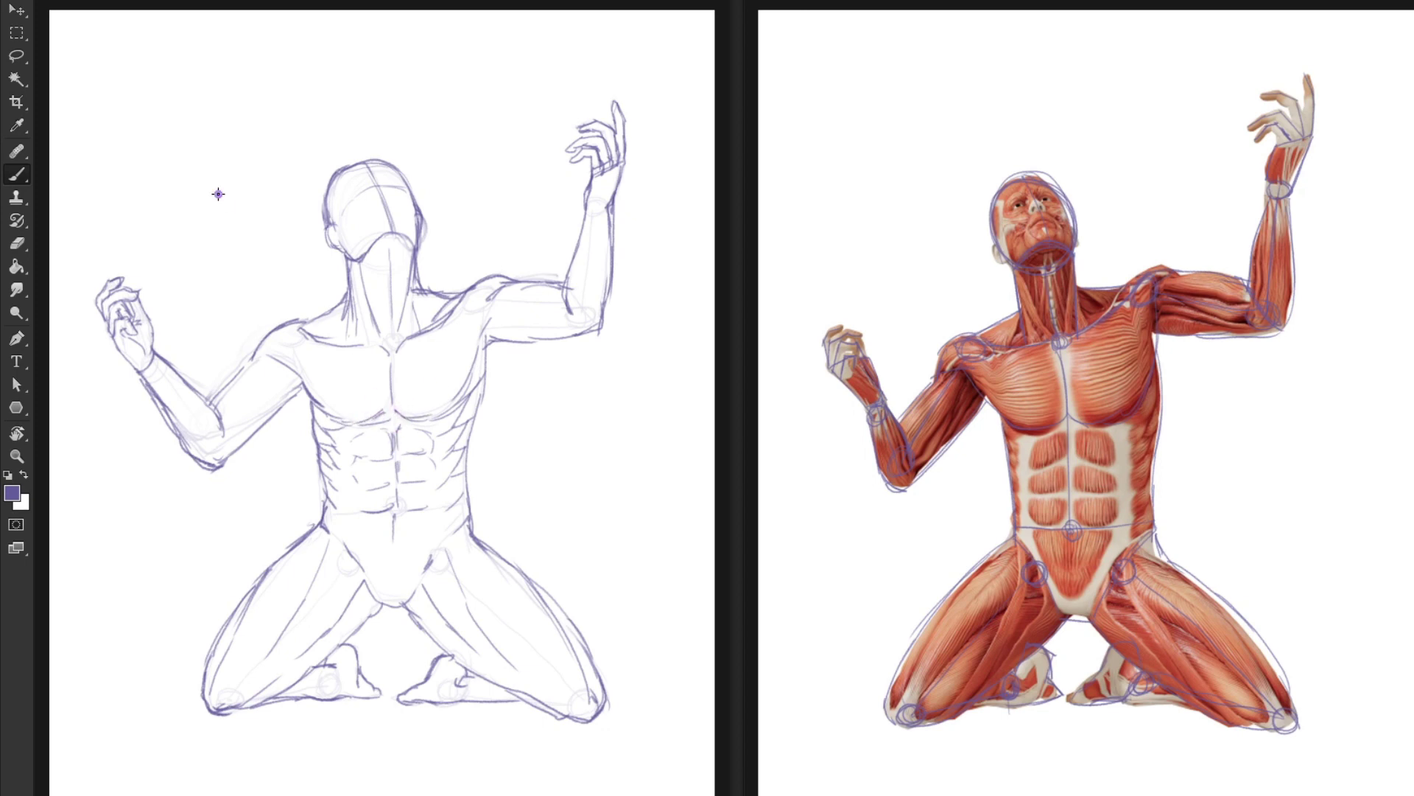
- Refine the upper-arm contours of both arms with darker lines, erasing stray marks
{"action": "key", "text": "e"}
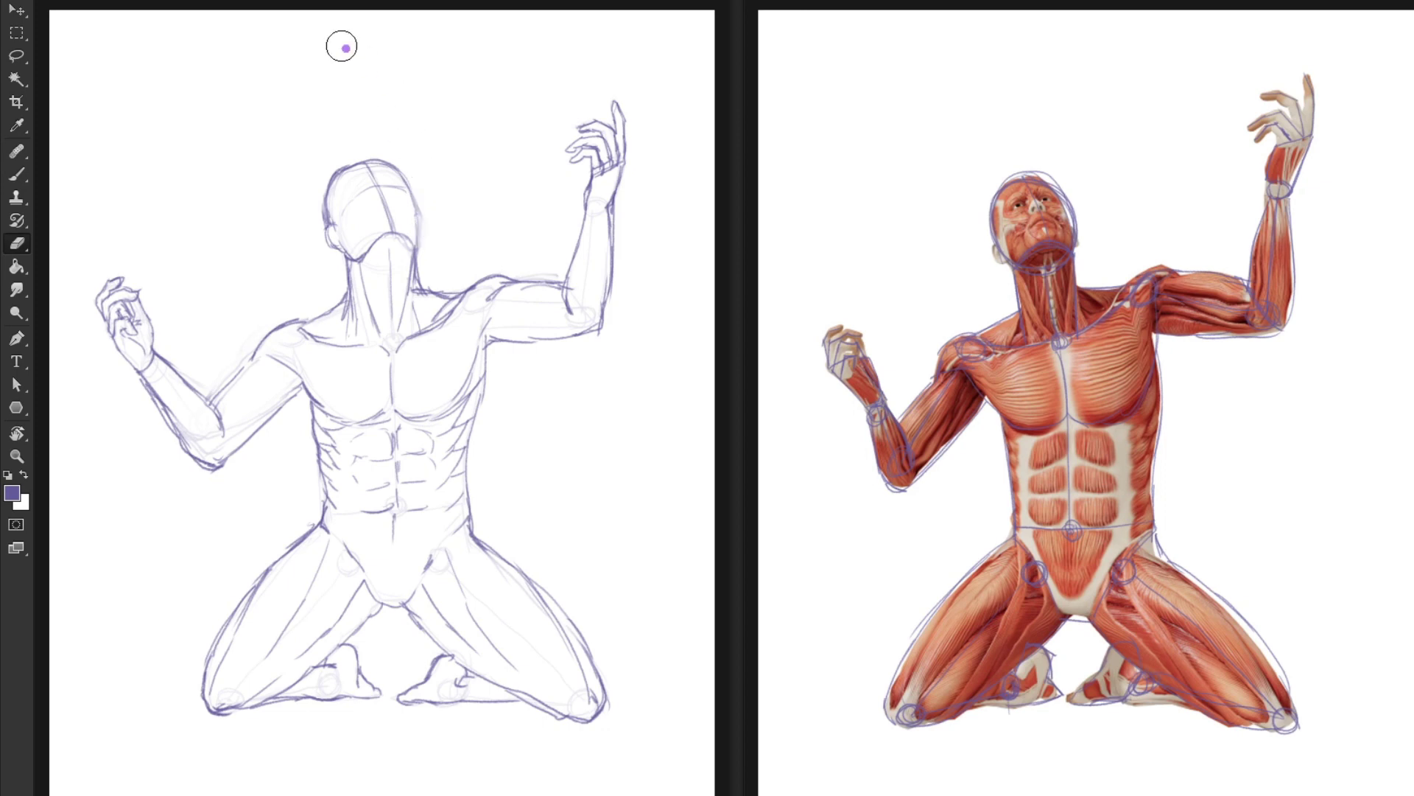
{"action": "key", "text": "b"}
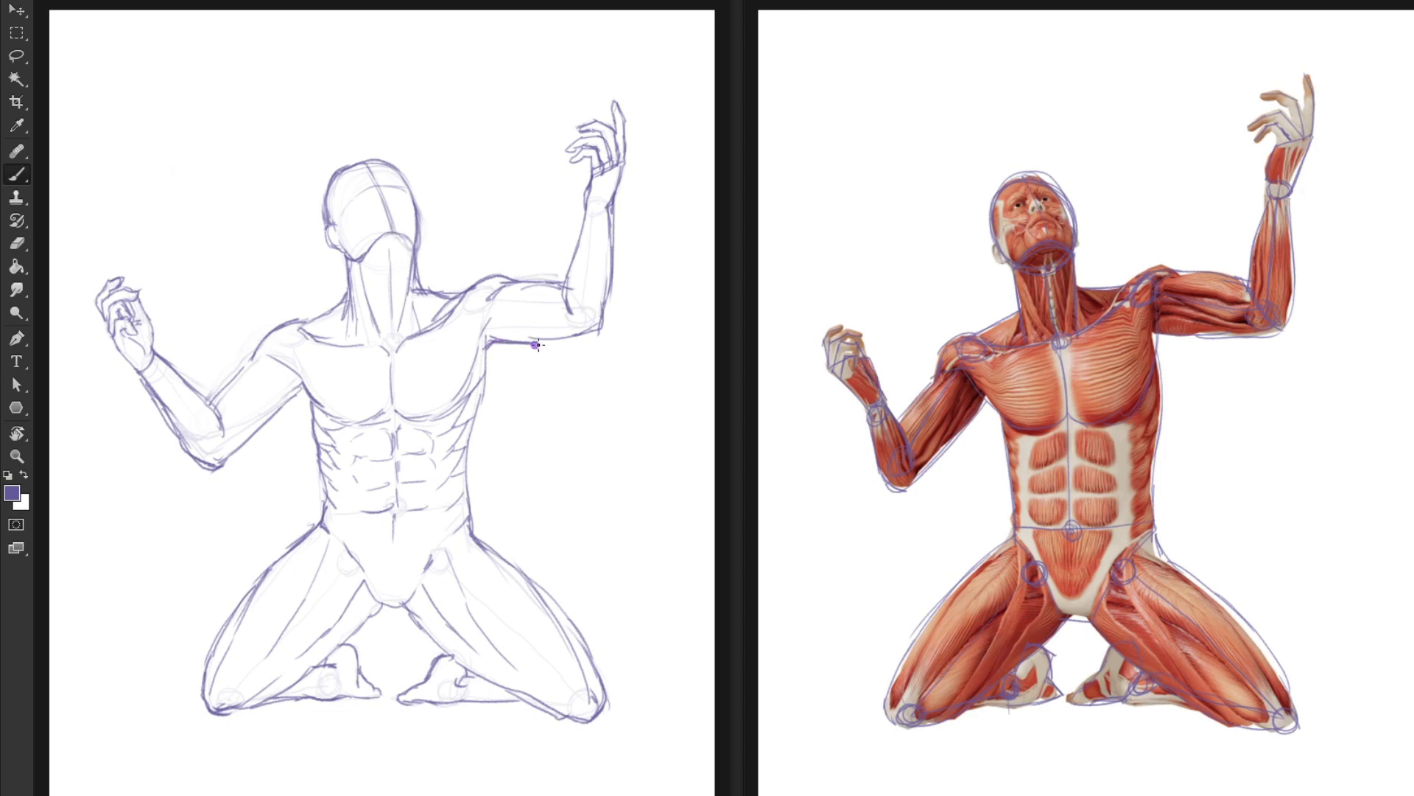
{"action": "left_click_drag", "start_coordinate": [251, 364], "coordinate": [215, 402]}
{"action": "mouse_move", "coordinate": [305, 394]}
{"action": "left_mouse_down"}
{"action": "mouse_move", "coordinate": [220, 463]}
{"action": "mouse_move", "coordinate": [256, 423]}
{"action": "mouse_move", "coordinate": [242, 446]}
{"action": "left_mouse_up"}
{"action": "key", "text": "e"}
{"action": "key", "text": "b"}
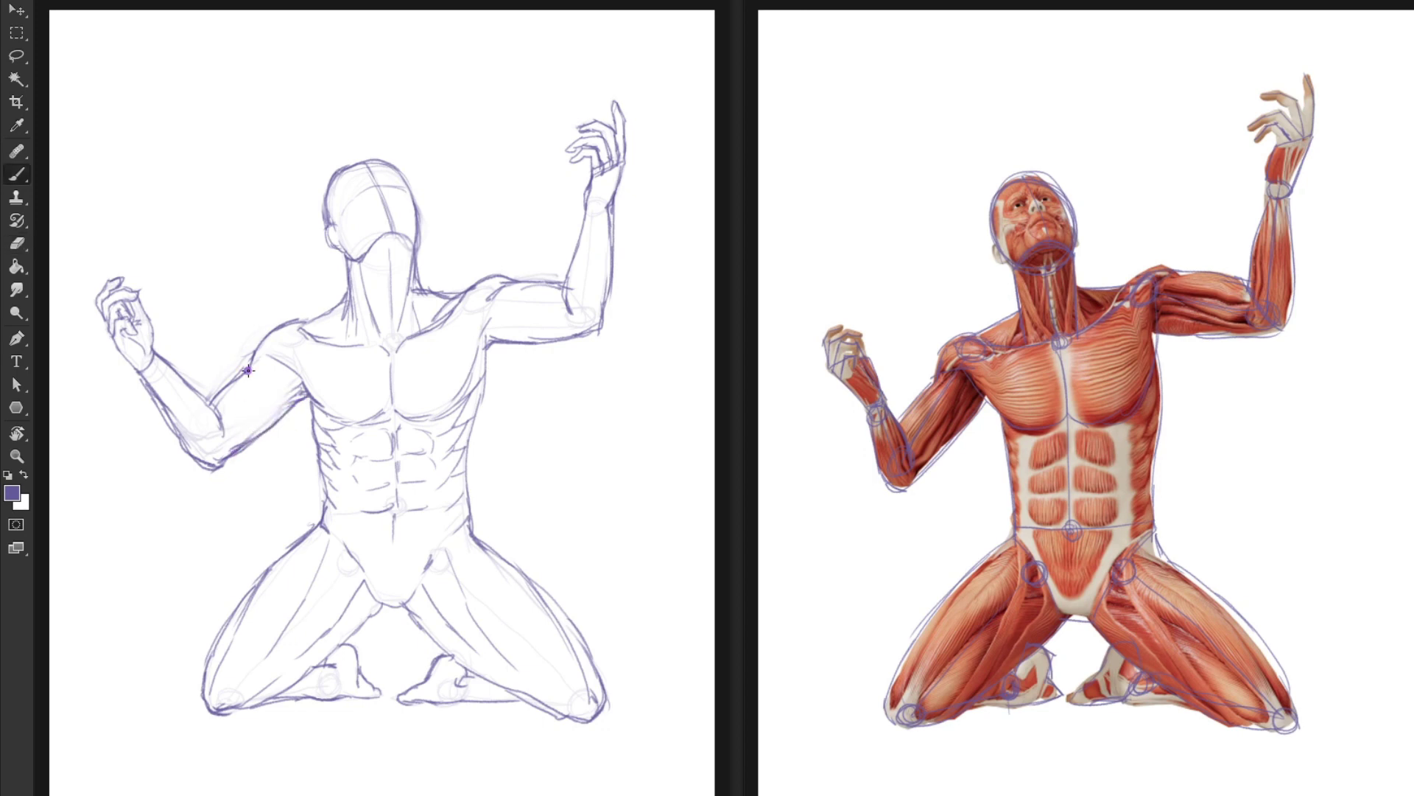